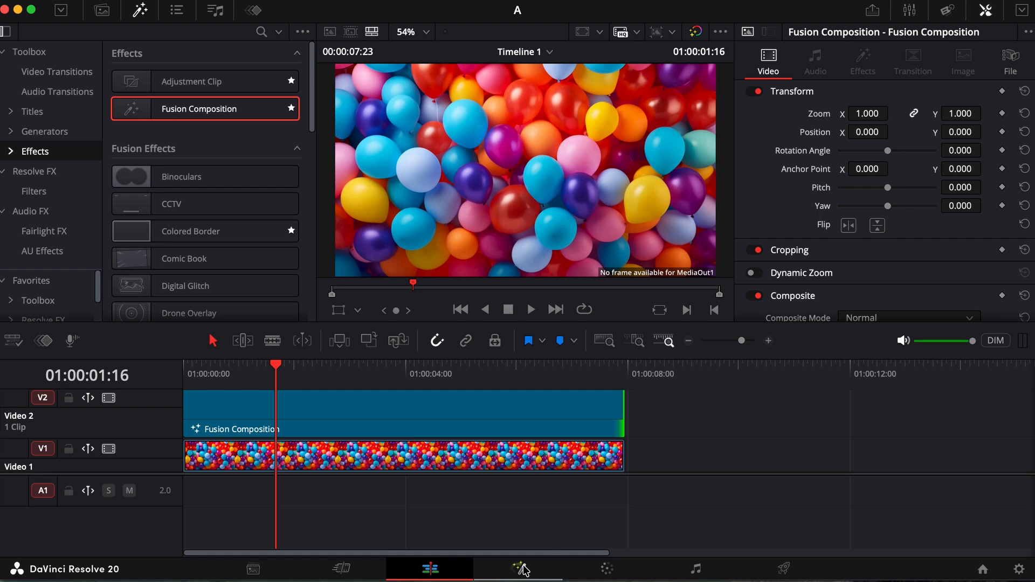
- On the Fusion page, add a MediaIn node, connect it to MediaOut1, and line the two nodes up far apart
left_click(521, 569)
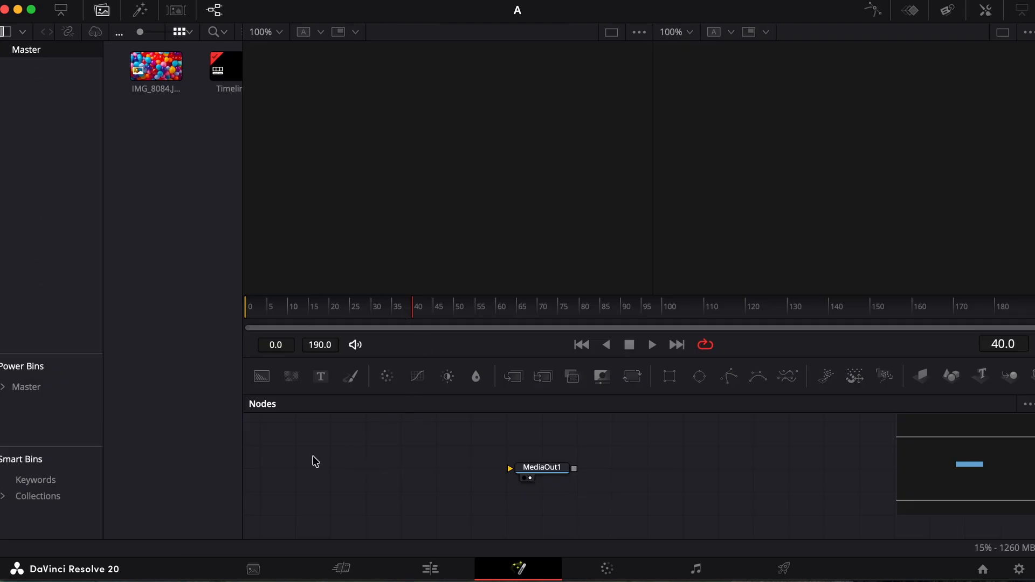
key("shift+space")
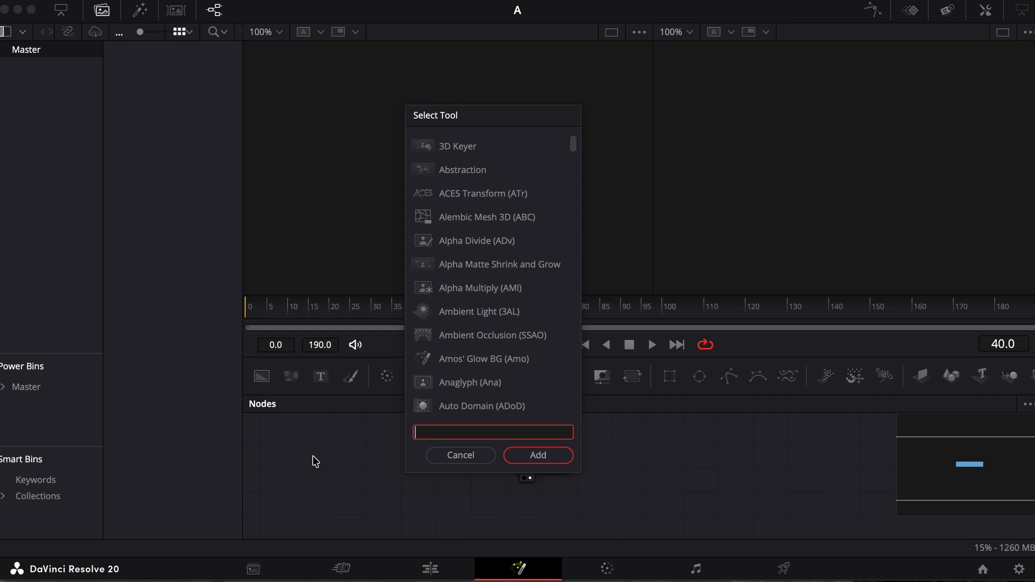
type("media")
key("Return")
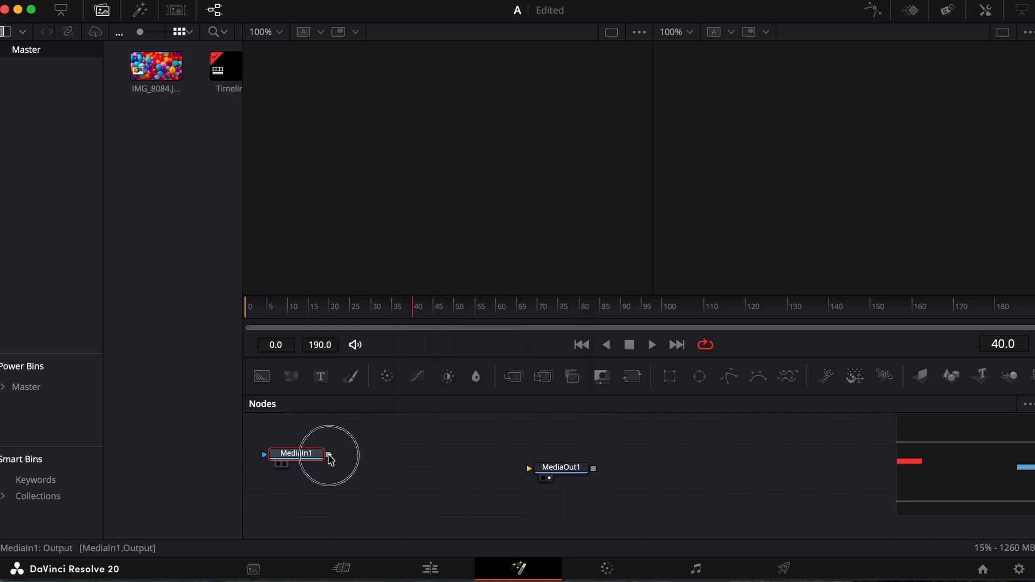
left_click_drag(330, 459, 785, 516)
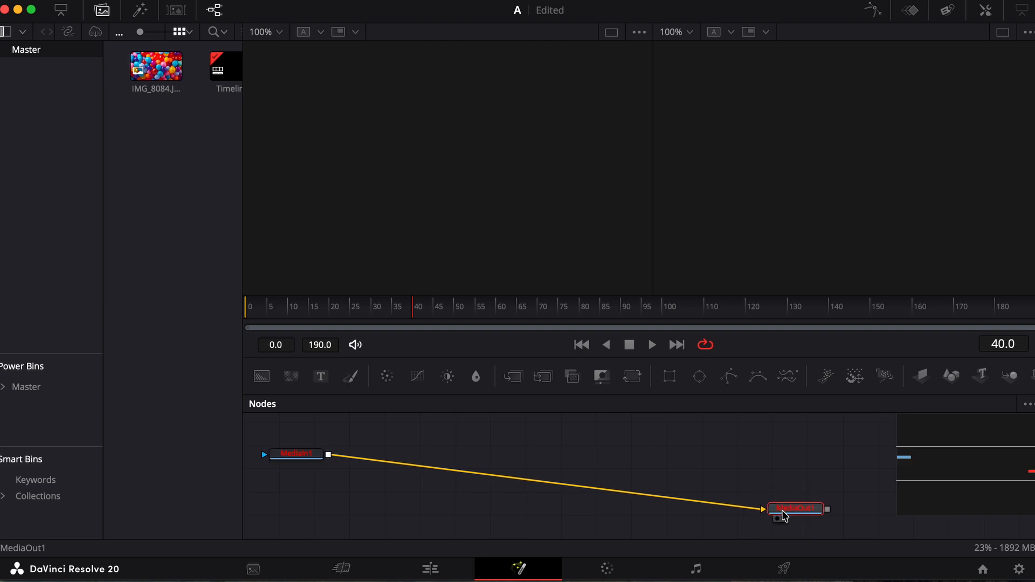
left_click_drag(290, 456, 282, 507)
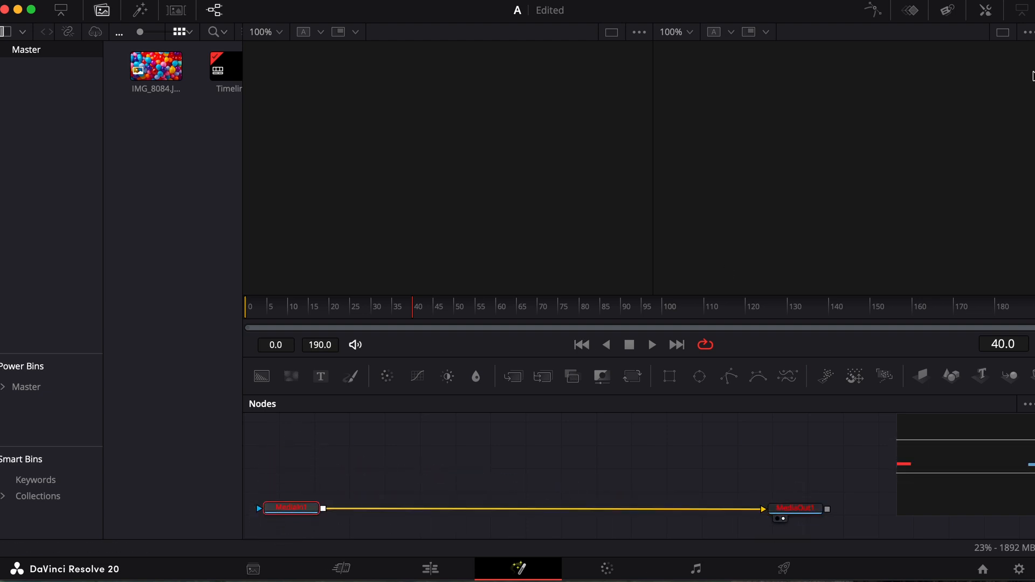
- Set the media source of MediaIn1 to Background
left_click(986, 10)
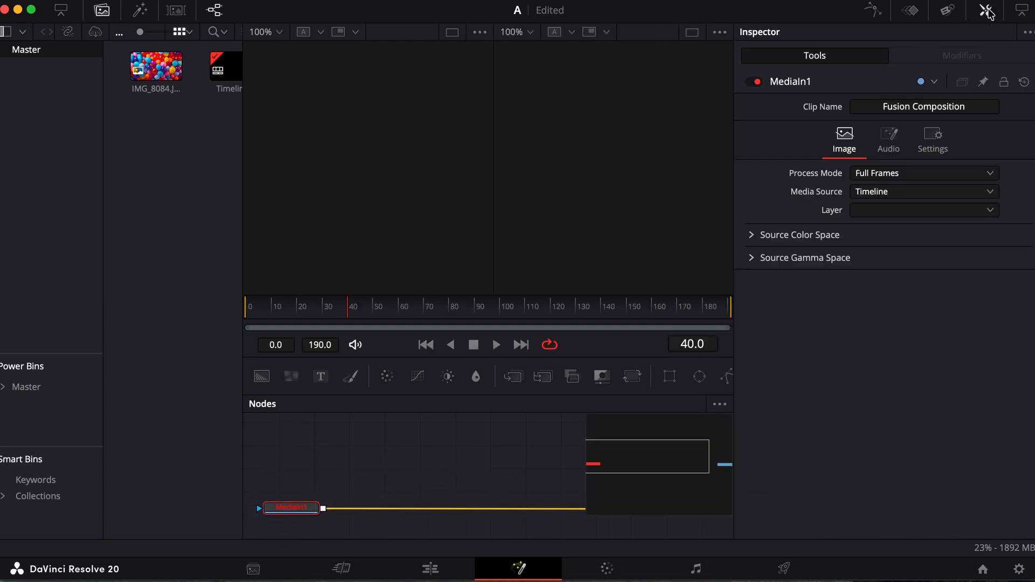
left_click(891, 195)
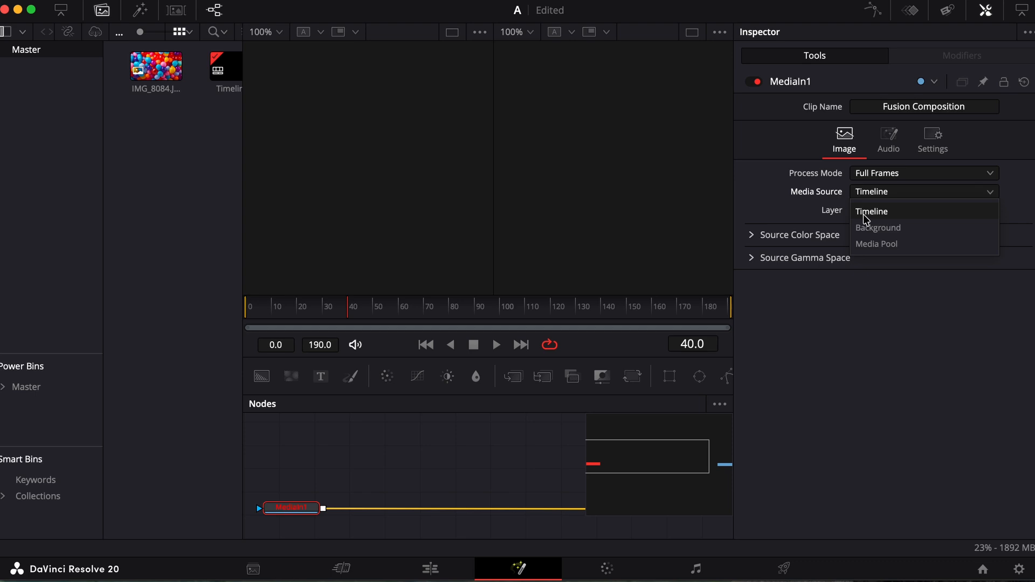
left_click(874, 229)
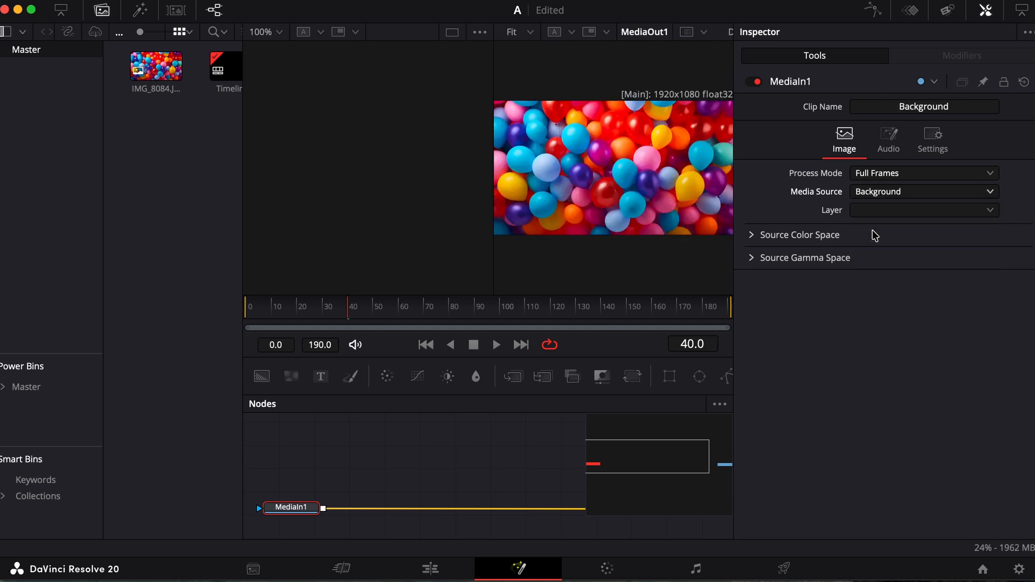
- Check the composition on the Edit page, and back in Fusion switch to a single viewer with the Inspector hidden
left_click(431, 568)
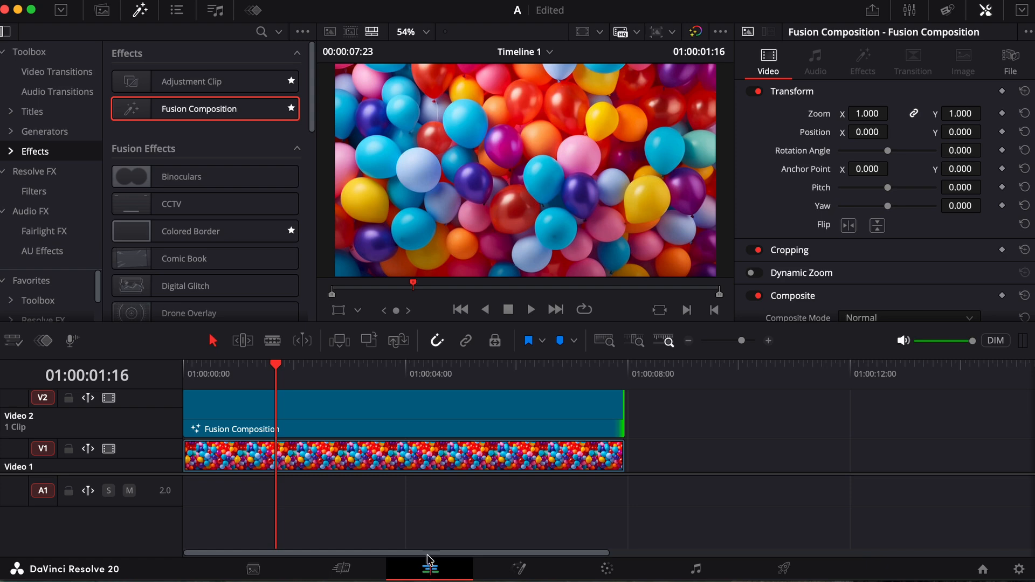
left_click(518, 570)
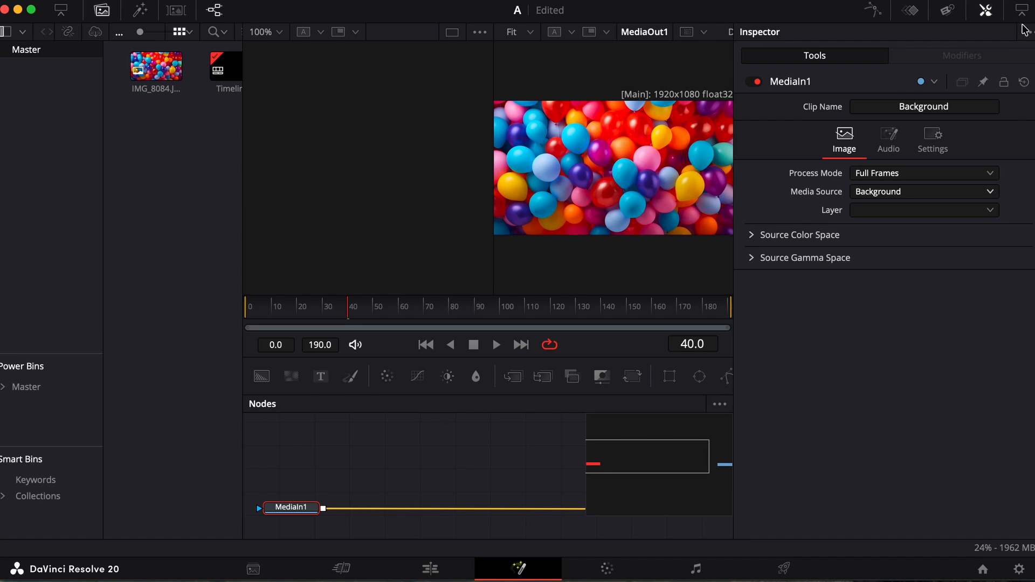
left_click(986, 10)
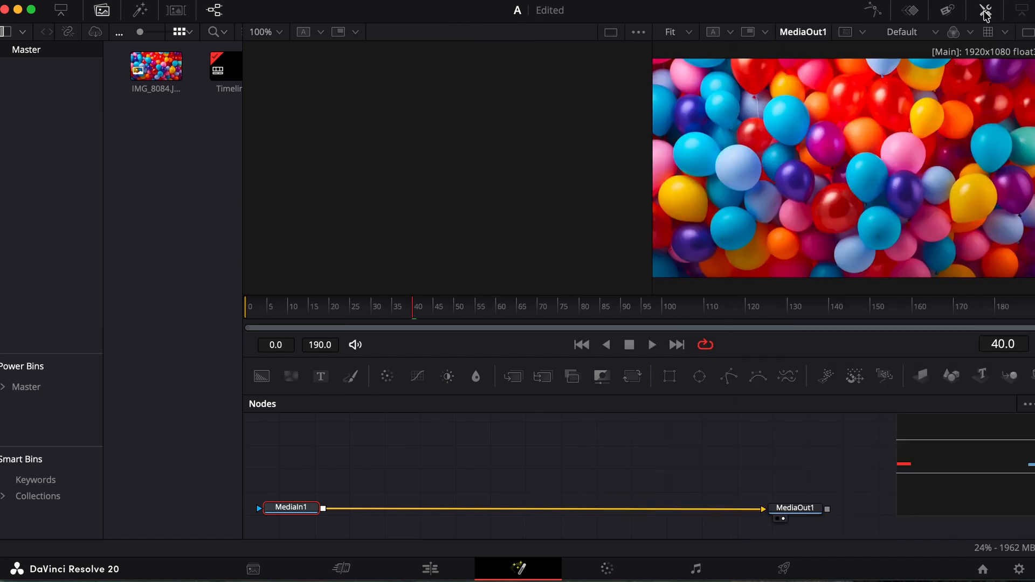
left_click(1028, 33)
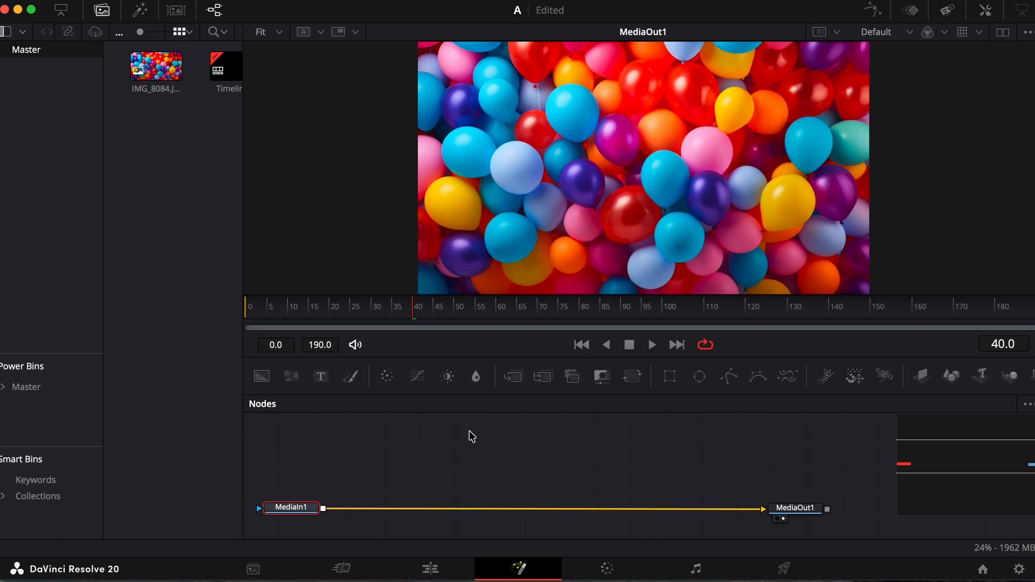
- Insert a Gaussian Blur node between MediaIn1 and MediaOut1
scroll(570, 473, "right", 2)
scroll(569, 473, "left", 1)
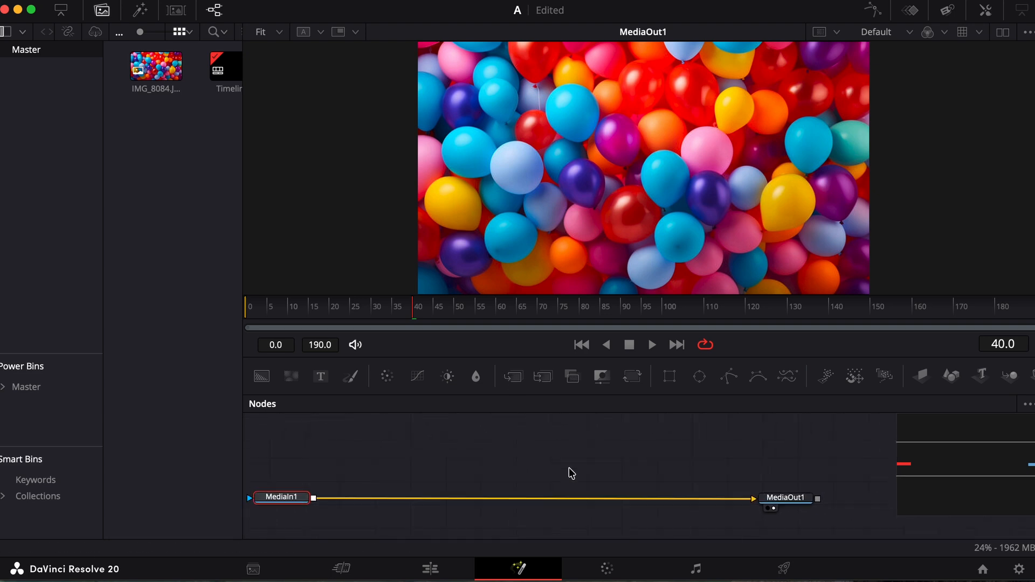
scroll(570, 469, "left", 1)
scroll(308, 427, "up", 1)
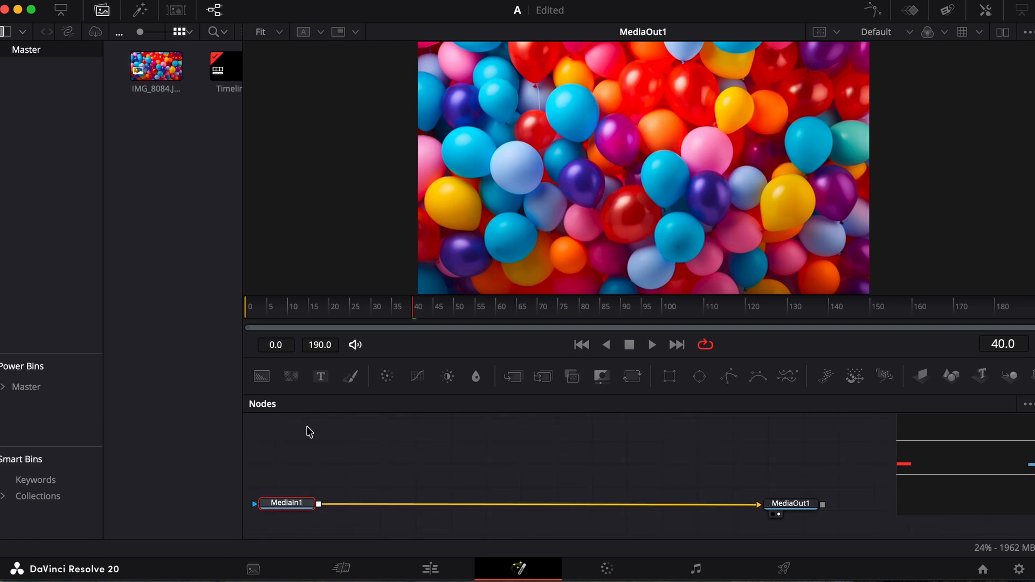
key("shift+space")
type("media")
key("BackSpace")
key("BackSpace")
key("BackSpace")
key("BackSpace")
key("BackSpace")
type("gaus")
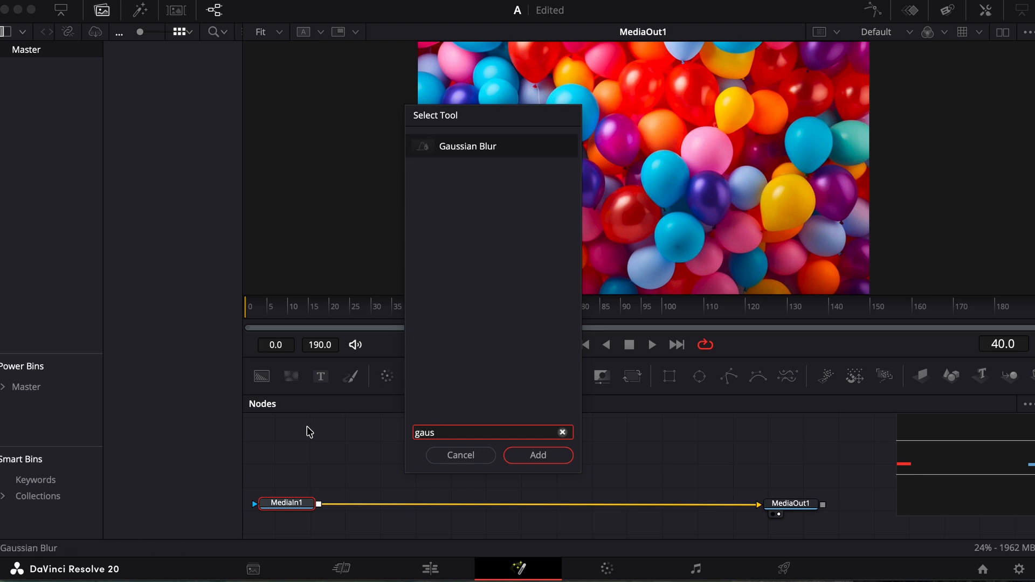
key("Return")
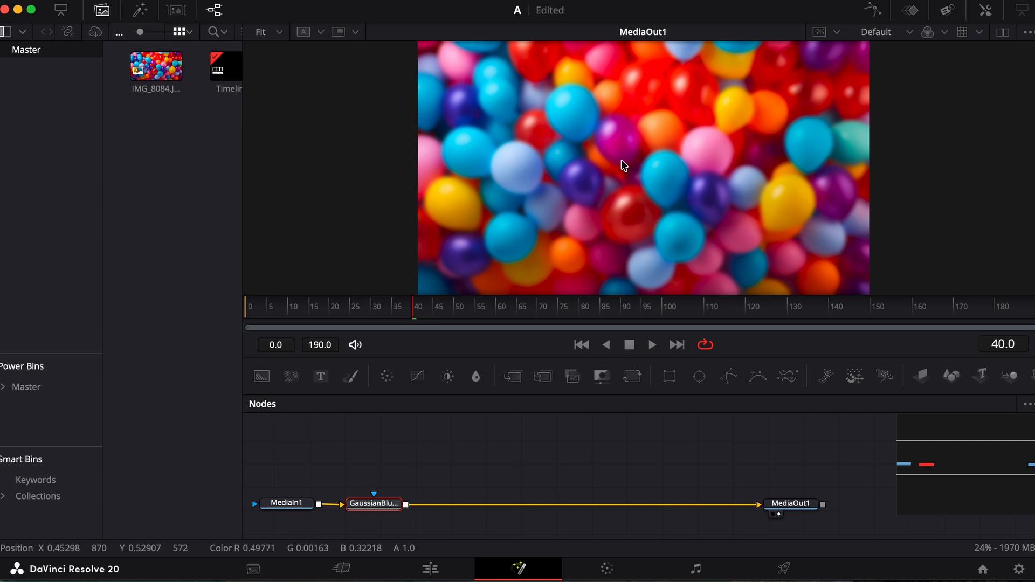
- Try the Gaussian blur at a strength of 1.0 and bring it back to 0.4
left_click(987, 9)
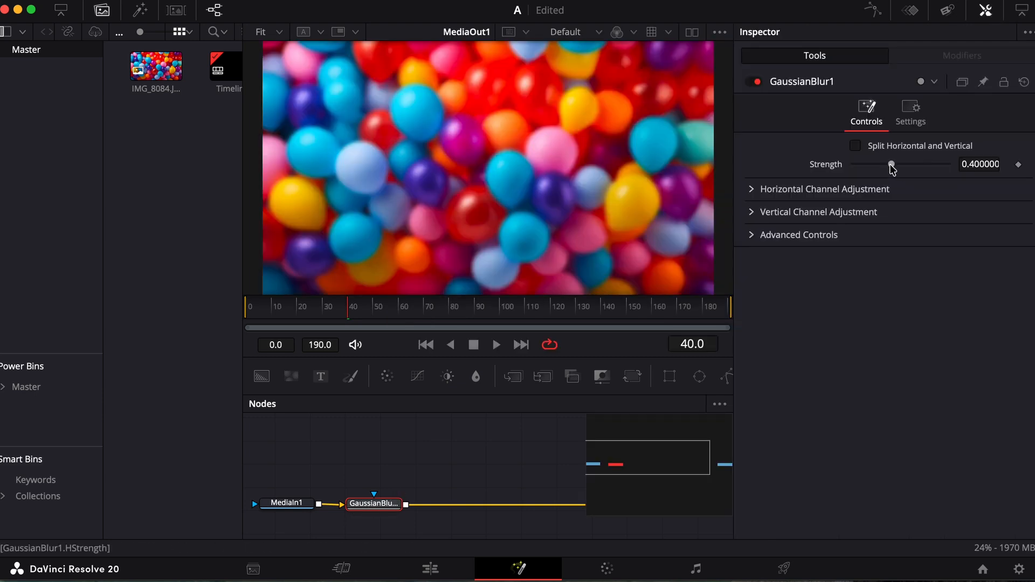
left_click_drag(892, 164, 966, 164)
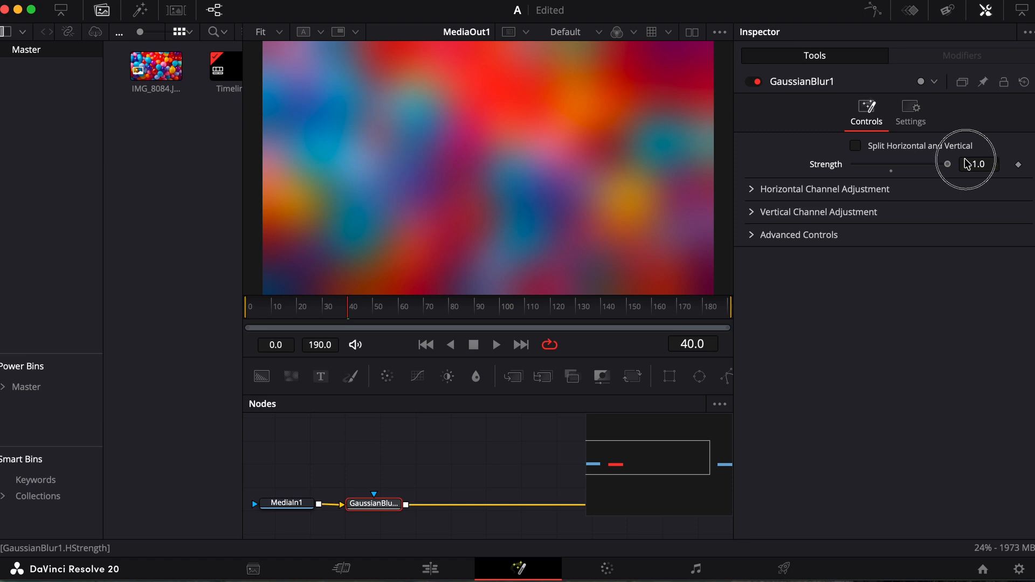
left_click_drag(967, 164, 893, 169)
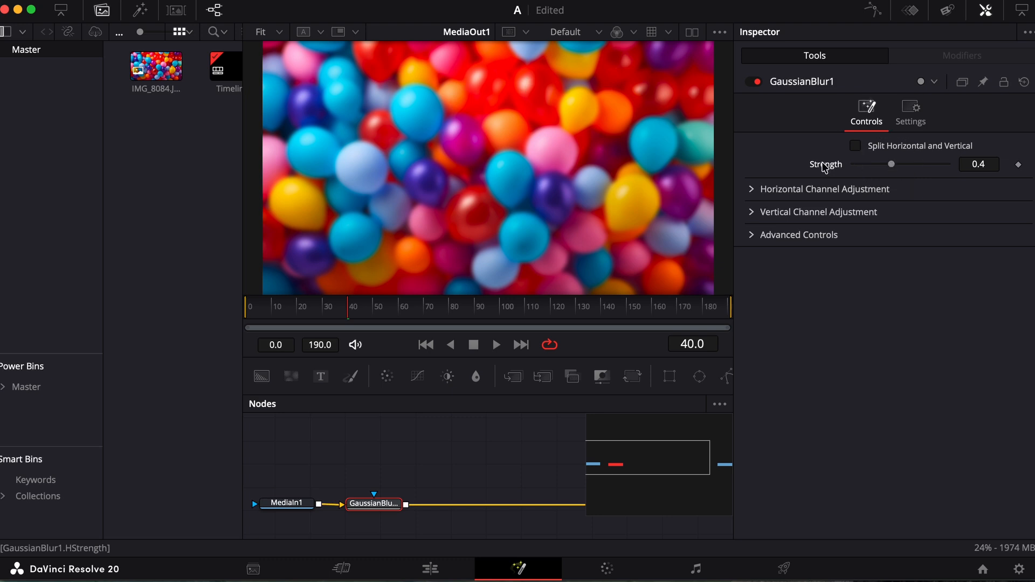
- Mask GaussianBlur1 with a Rectangle node and raise the blur strength to the slider's maximum
scroll(363, 518, "right", 2)
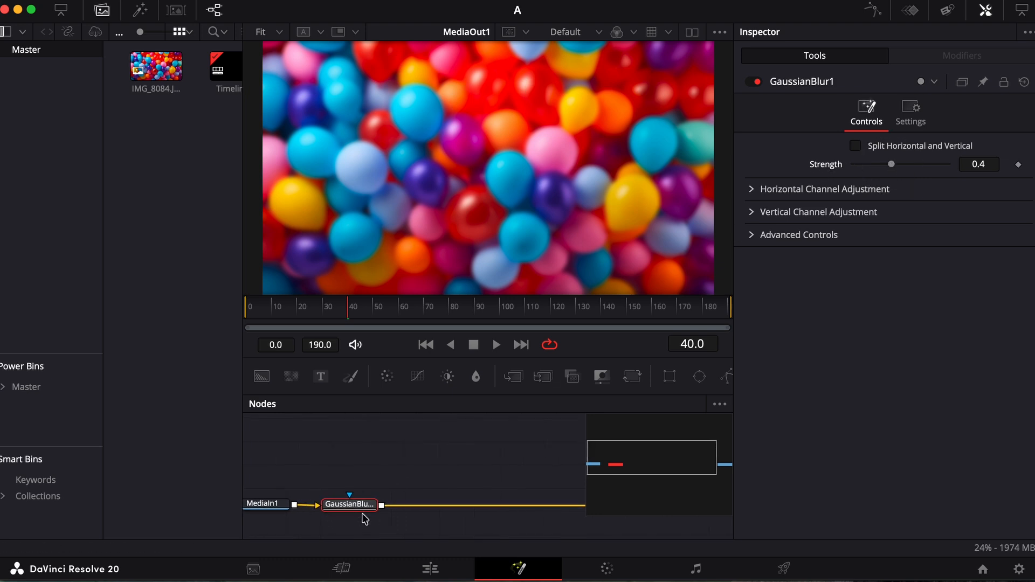
left_click_drag(670, 376, 336, 503)
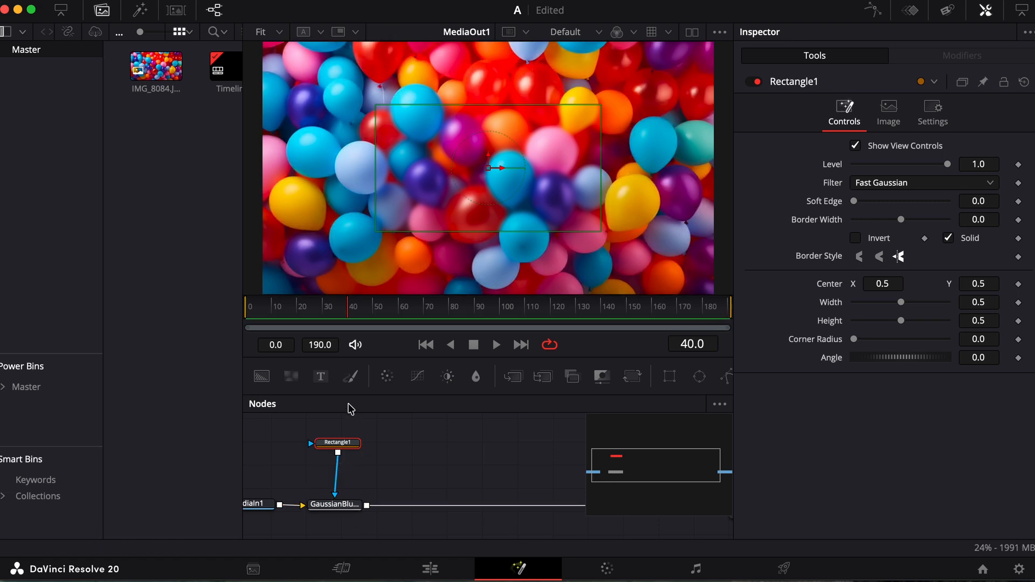
left_click(339, 506)
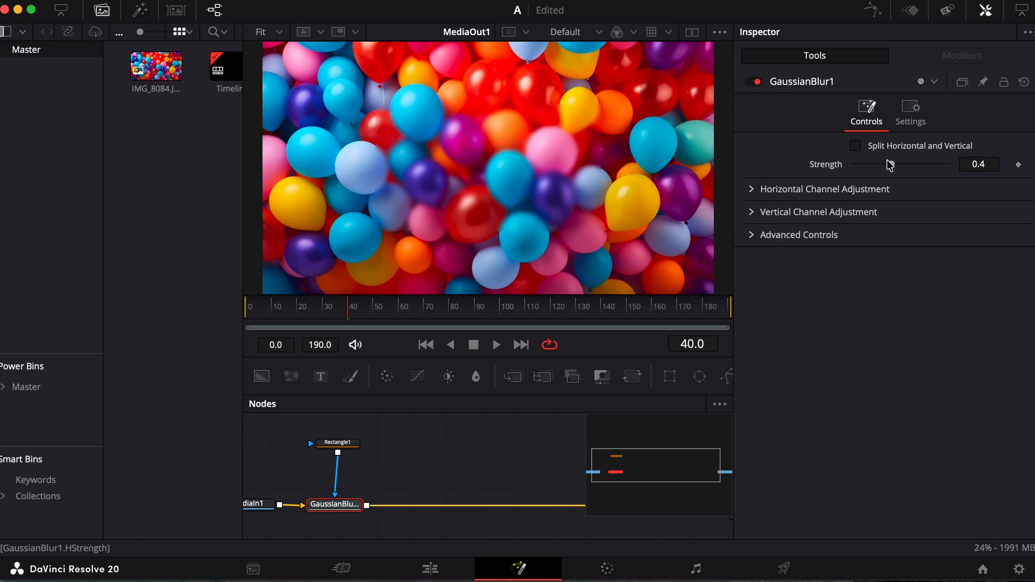
left_click_drag(892, 168, 991, 160)
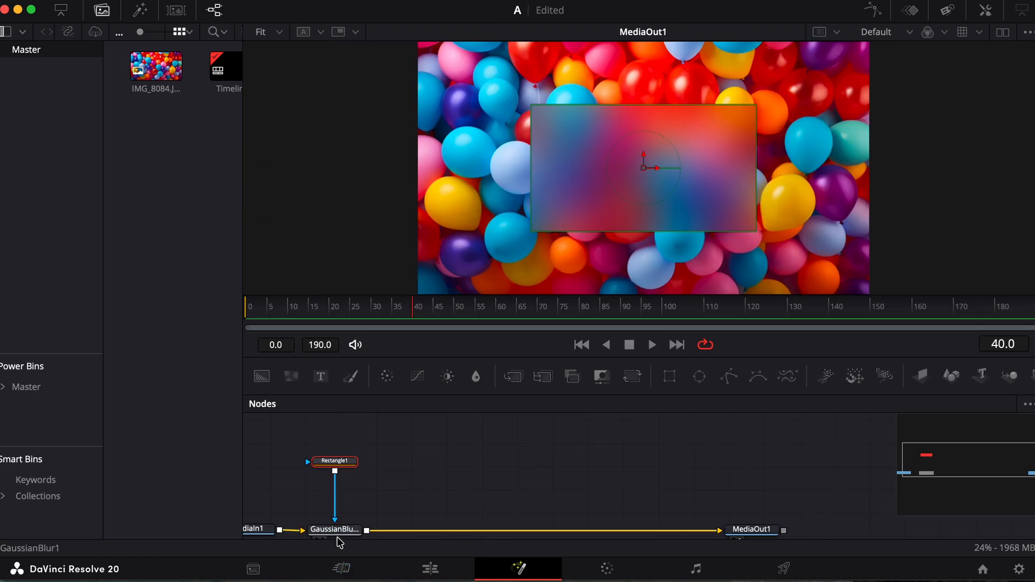
- Add a Background node and feed it as foreground into a Merge node placed after GaussianBlur1
left_click(335, 530)
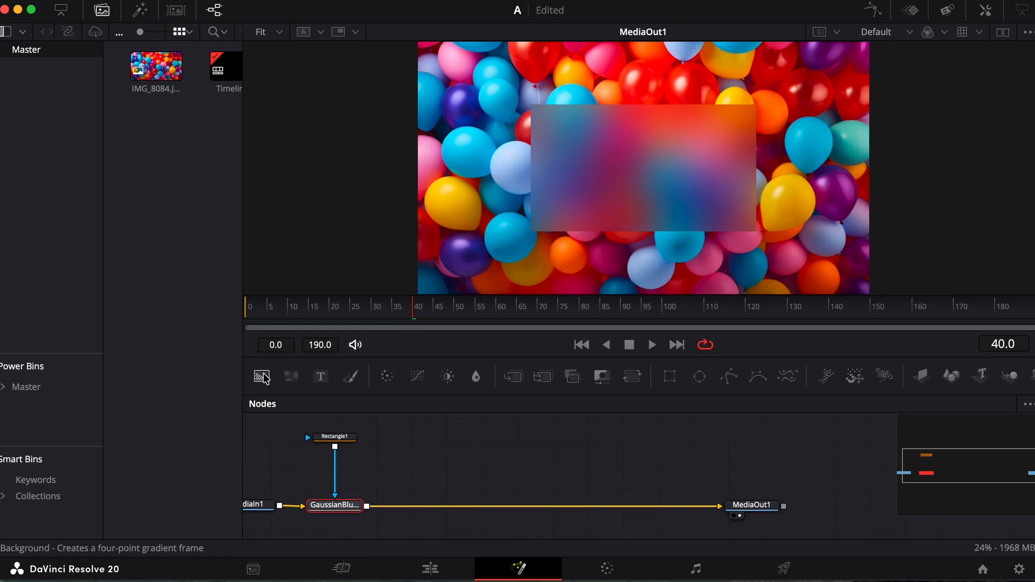
left_click_drag(263, 380, 453, 441)
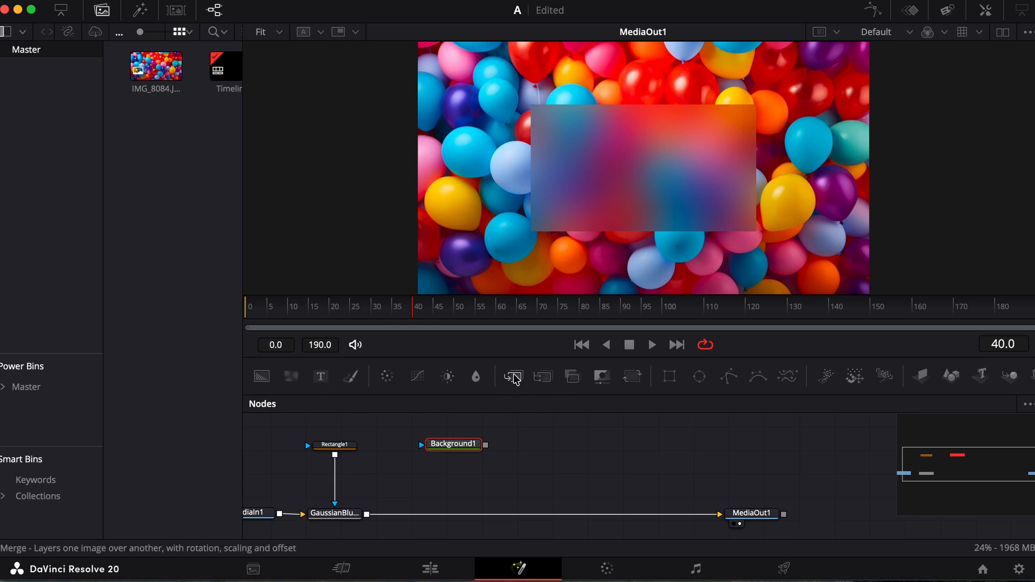
left_click_drag(515, 380, 426, 521)
left_click_drag(485, 434, 424, 499)
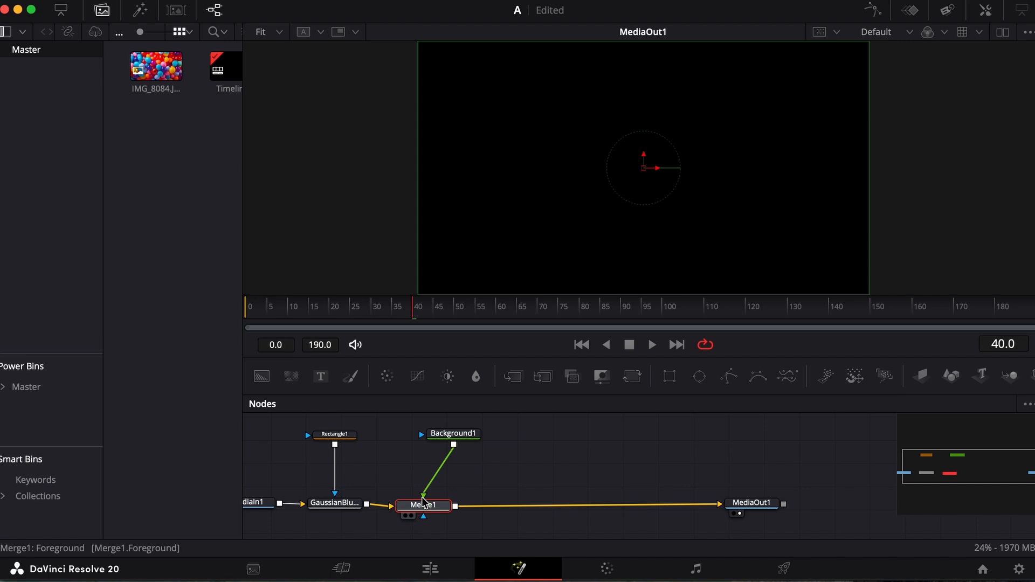
- Delete the Merge node and recreate it by connecting the output of Background1 directly to the output of GaussianBlur1
key("Delete")
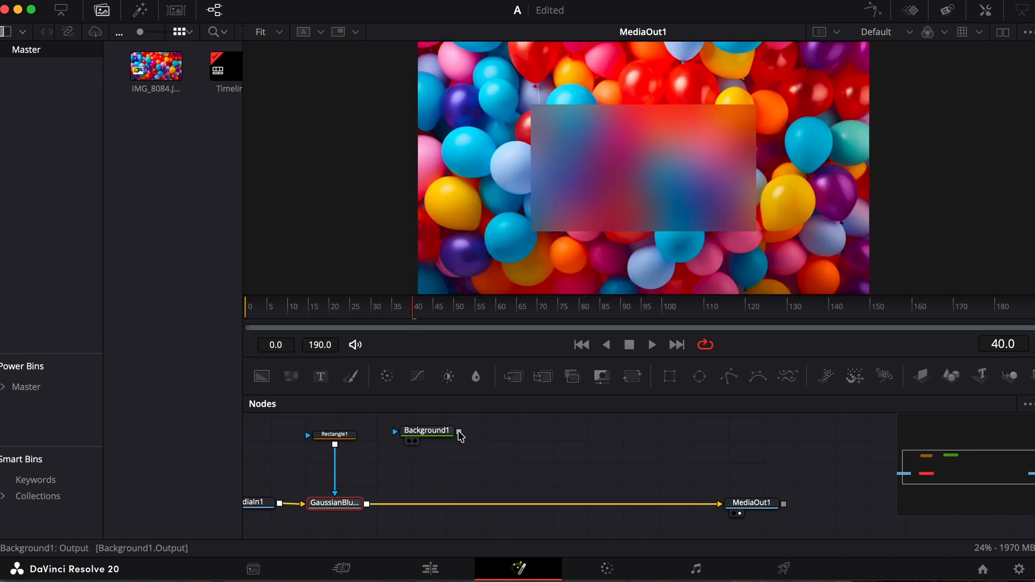
left_click_drag(459, 433, 369, 499)
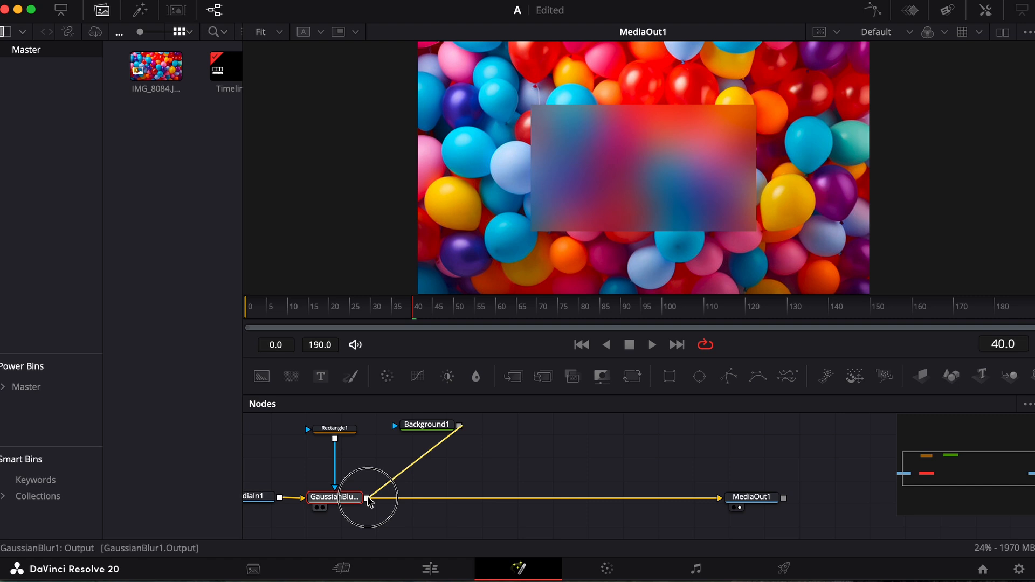
left_click_drag(369, 500, 369, 501)
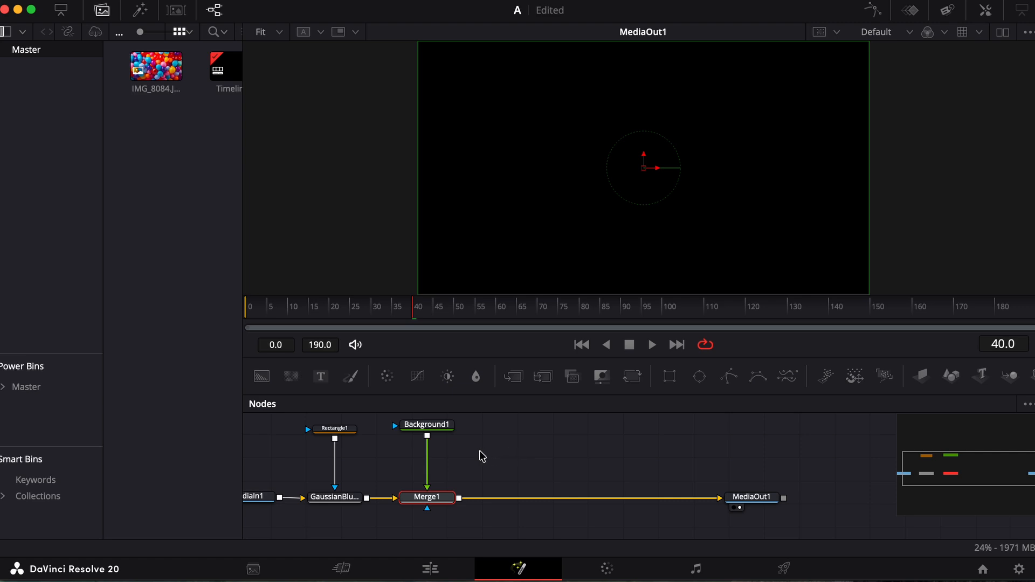
- Add a second, unconnected Background node above MediaIn1 and switch to the dual-viewer layout
scroll(481, 455, "up", 2)
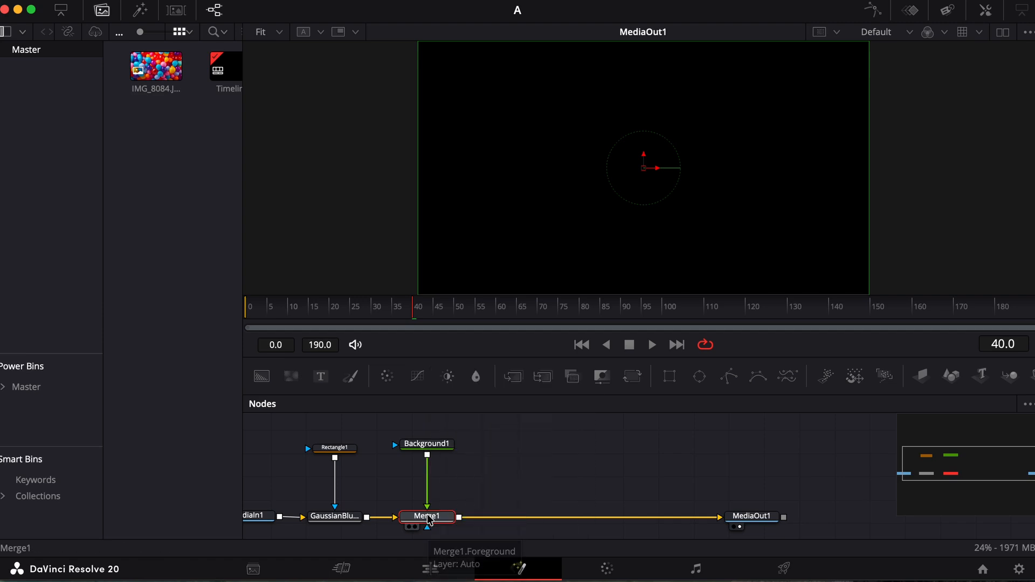
mouse_move(430, 445)
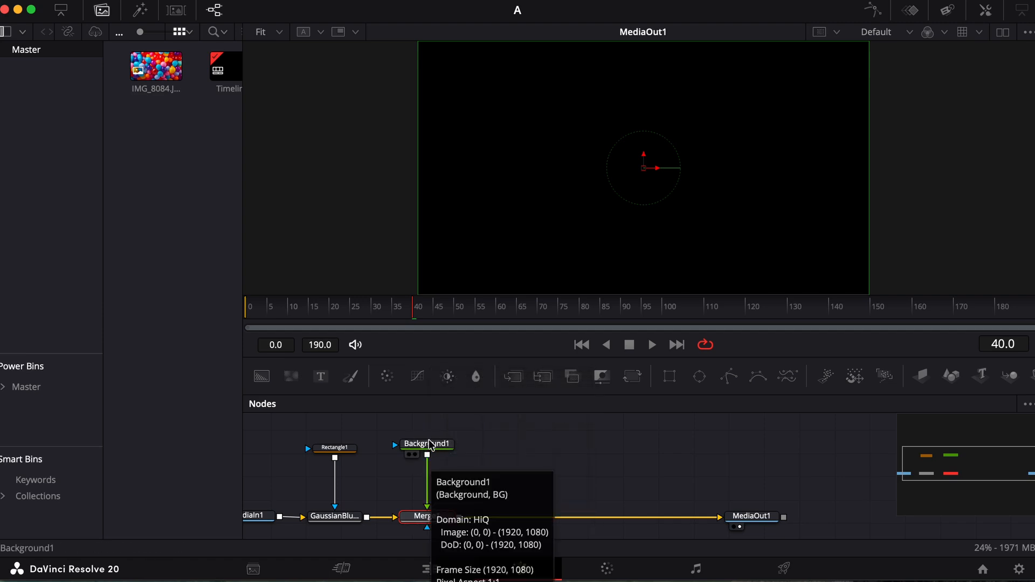
scroll(338, 520, "left", 1)
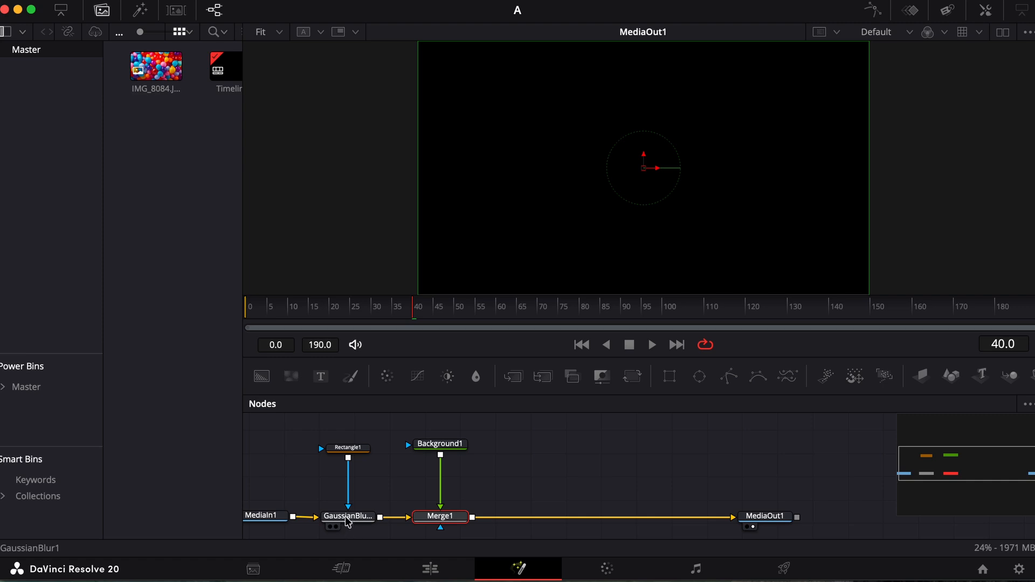
mouse_move(347, 523)
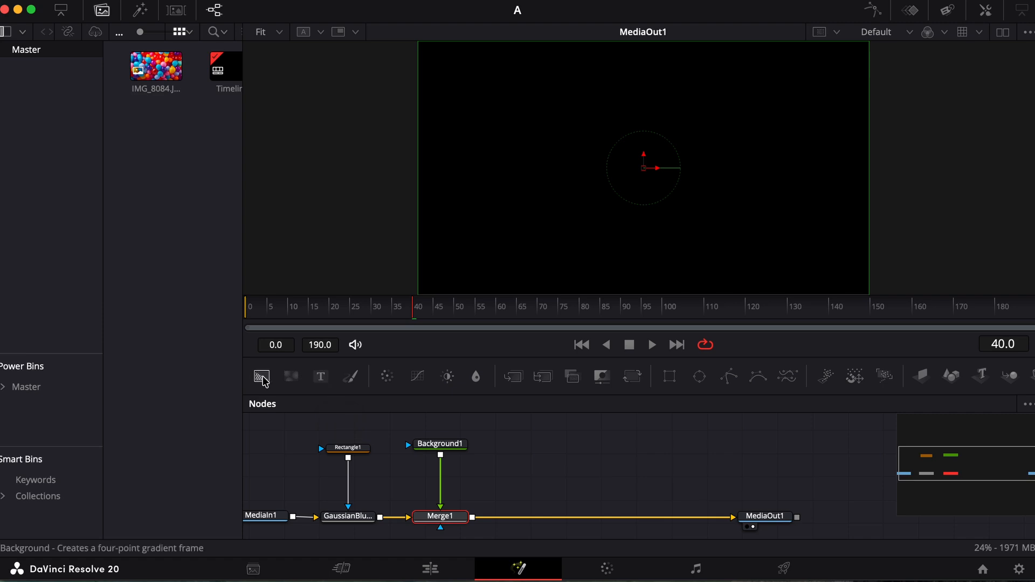
left_click_drag(262, 380, 274, 464)
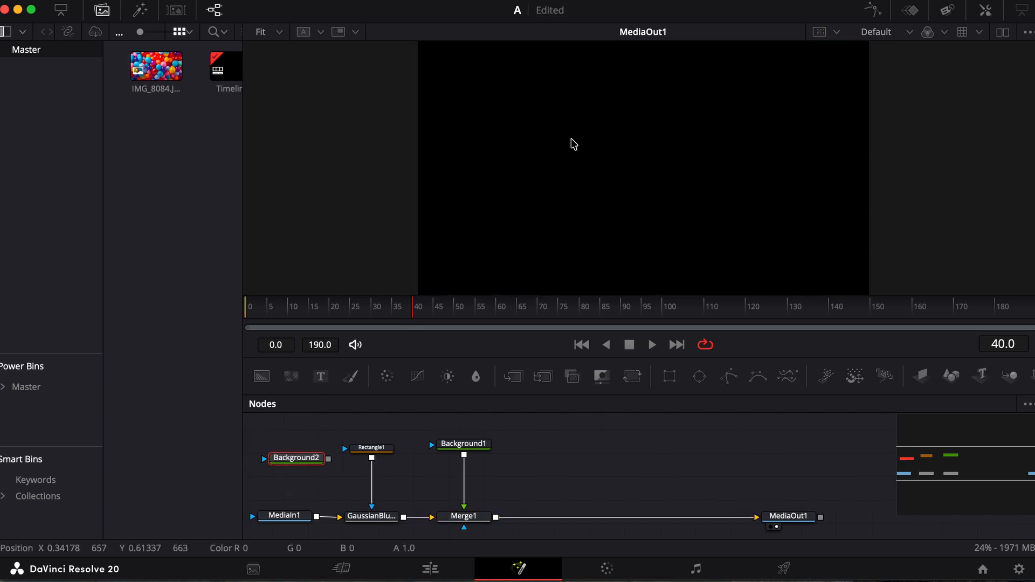
left_click(1002, 33)
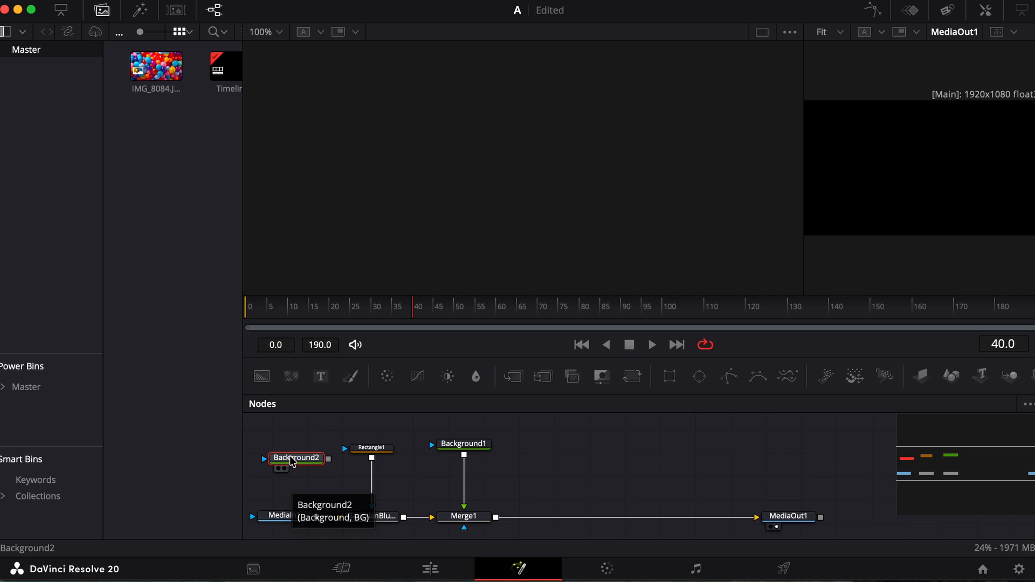
- Show Background2 in the first viewer and set its solid colour to the Mercury pencil shade
left_click_drag(292, 457, 370, 162)
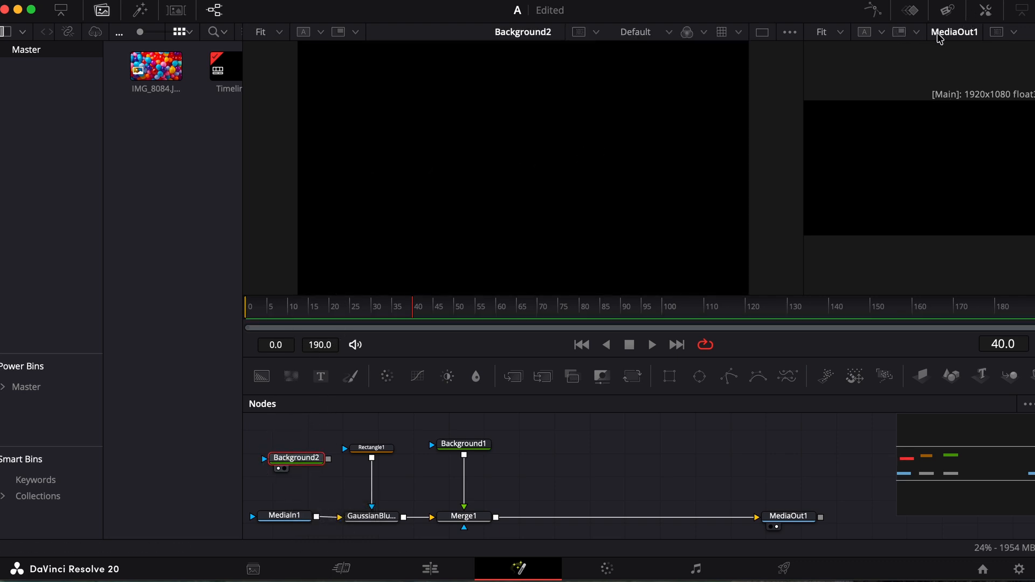
left_click(986, 10)
left_click(891, 237)
left_click(491, 324)
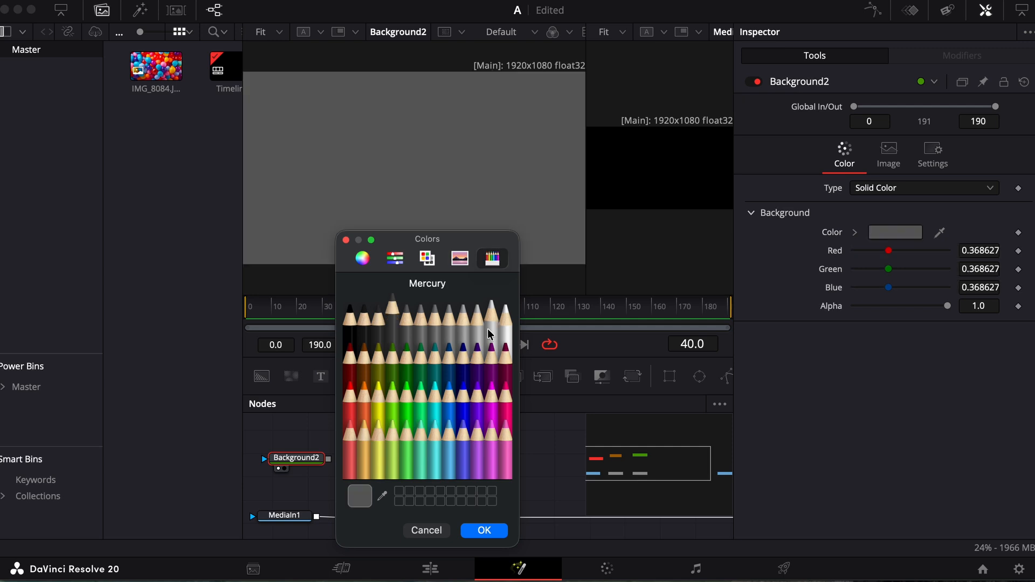
left_click(484, 530)
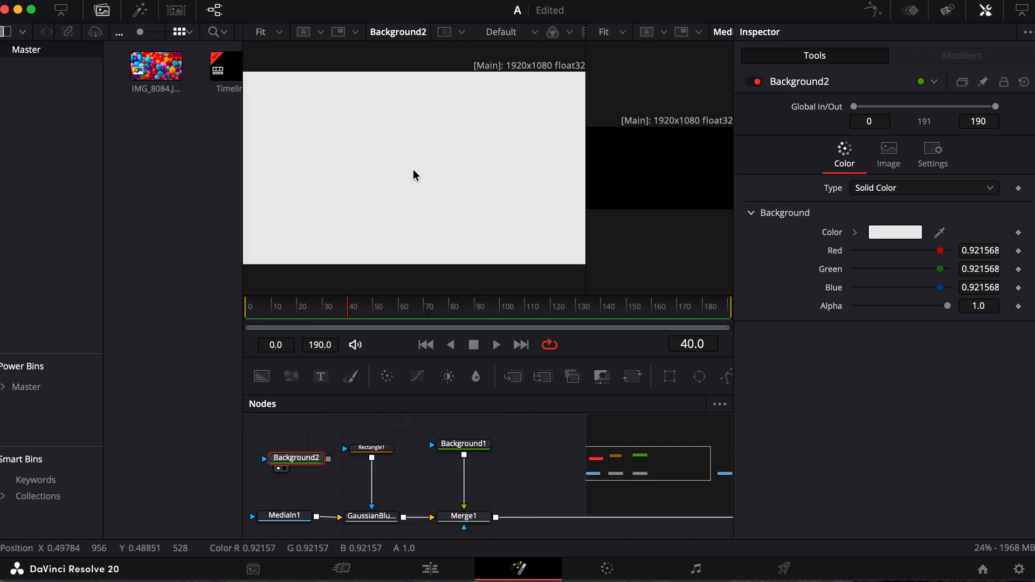
- Delete Background2, and preview a FastNoise node in the first viewer before removing it
key("Delete")
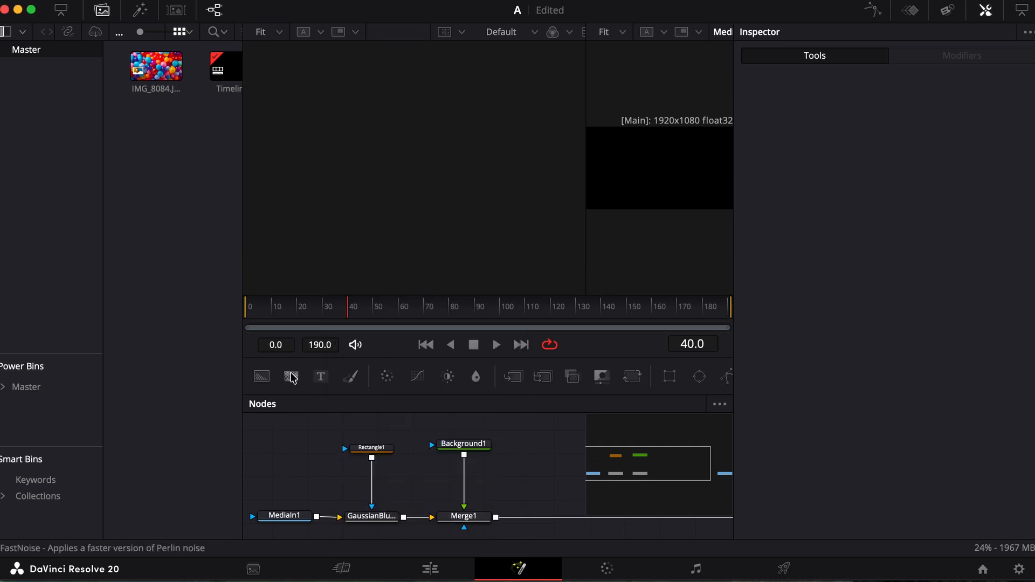
left_click_drag(291, 377, 346, 186)
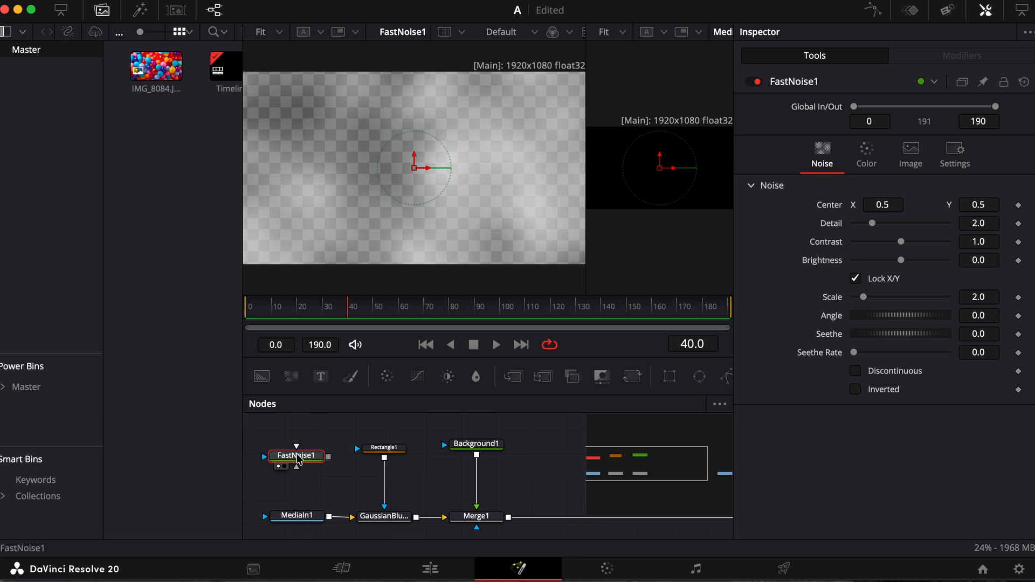
key("Delete")
- Try a Text node in the first viewer with the text "the", and delete the node
left_click_drag(323, 381, 333, 183)
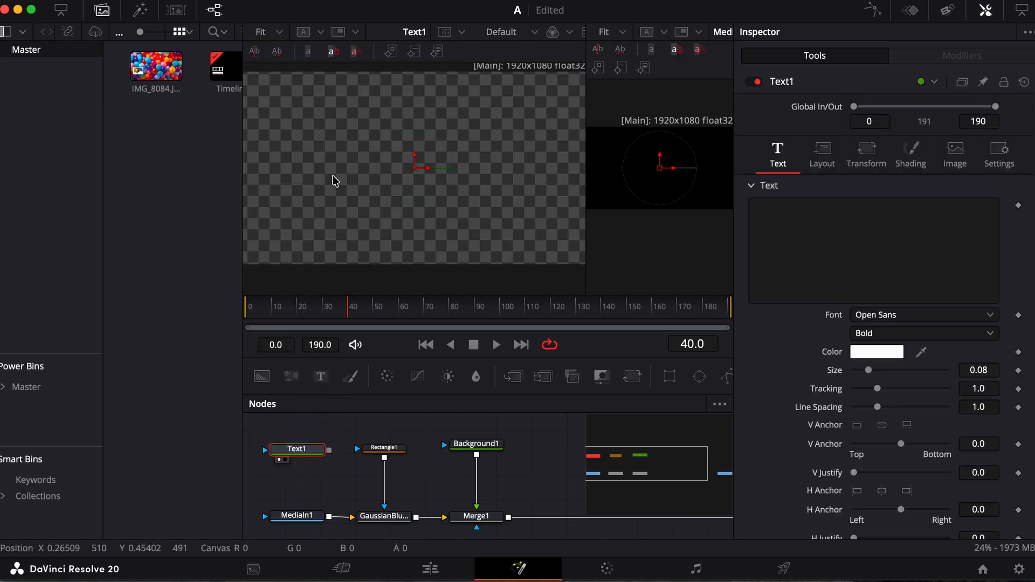
left_click(790, 230)
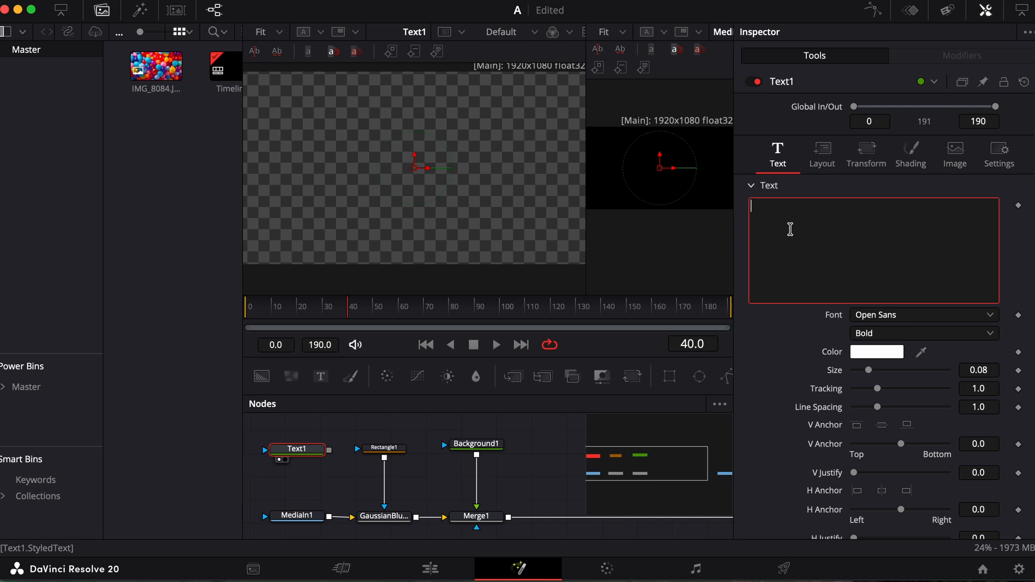
type("the")
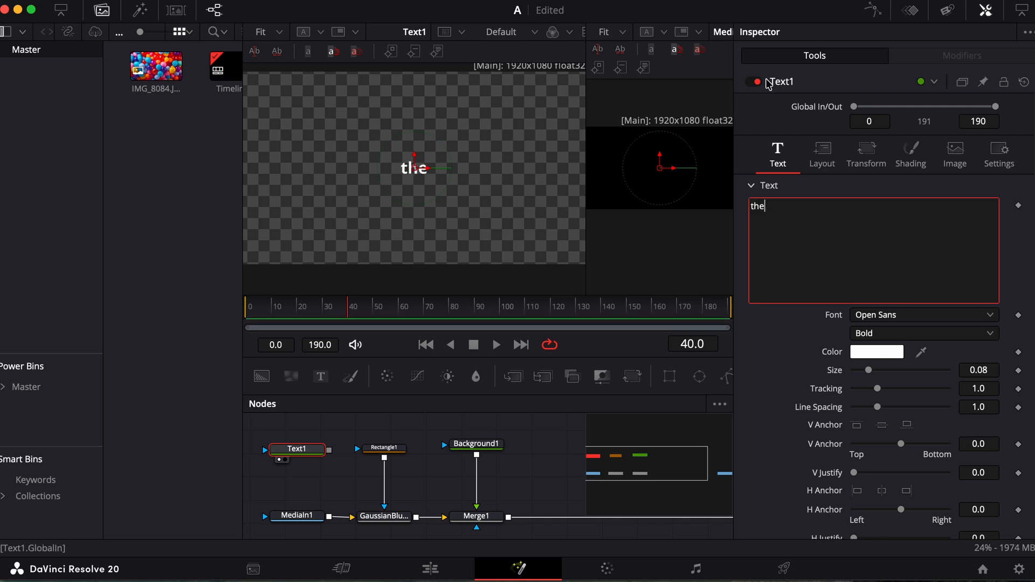
left_click(342, 421)
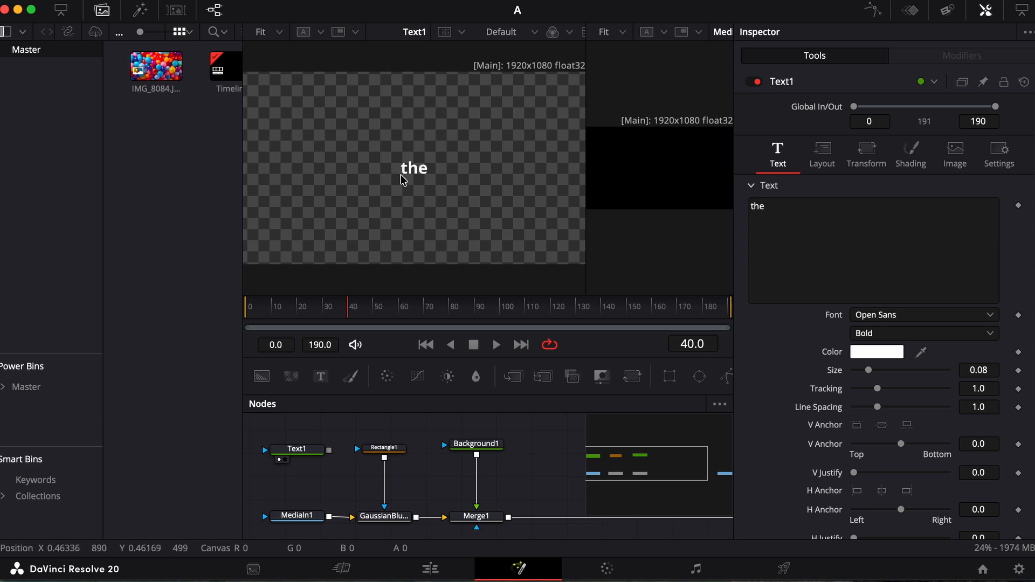
key("Delete")
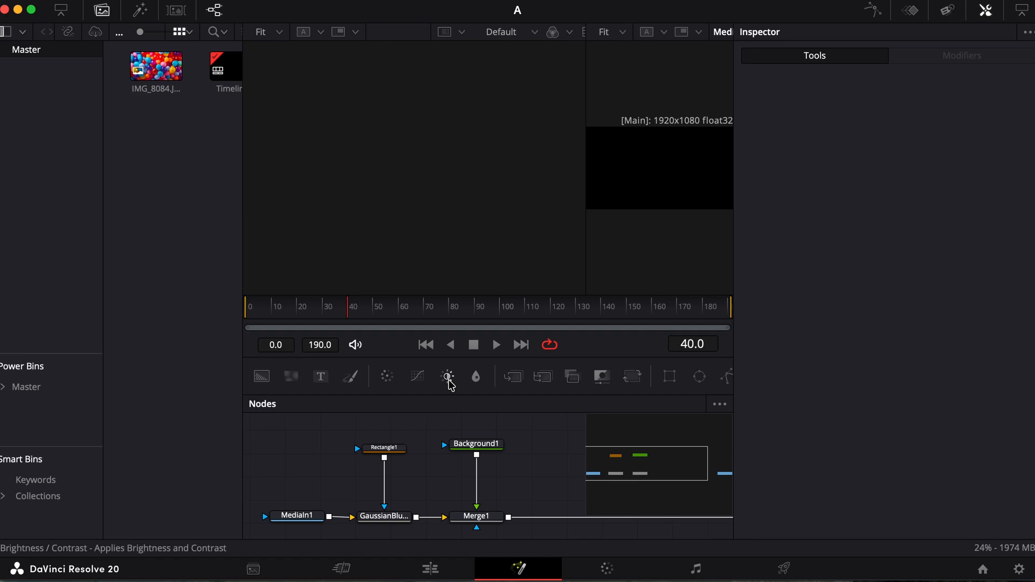
- Disconnect Rectangle1 from GaussianBlur1 and compare MediaIn1 with GaussianBlur1 in the first viewer
left_click(281, 516)
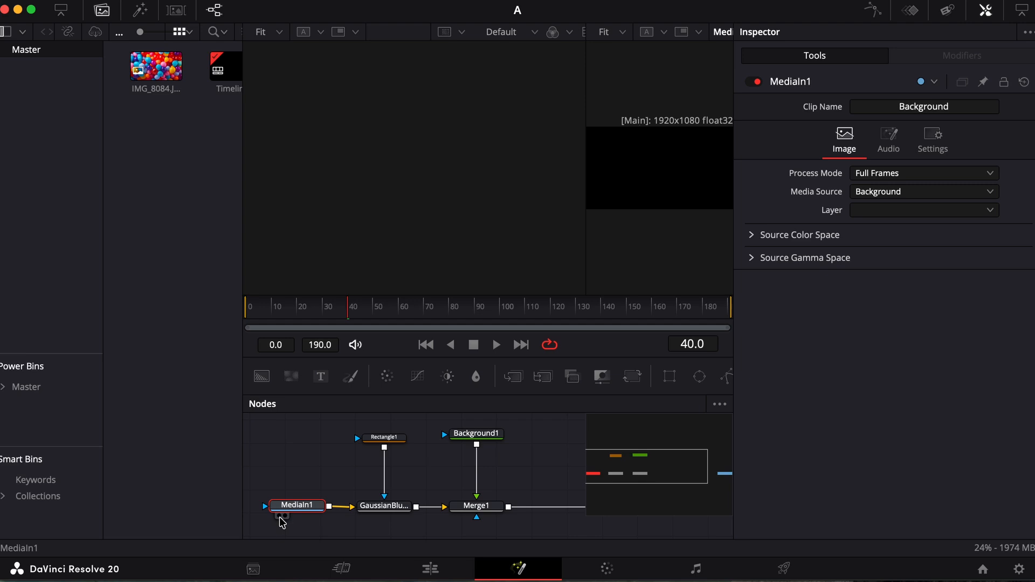
left_click(279, 517)
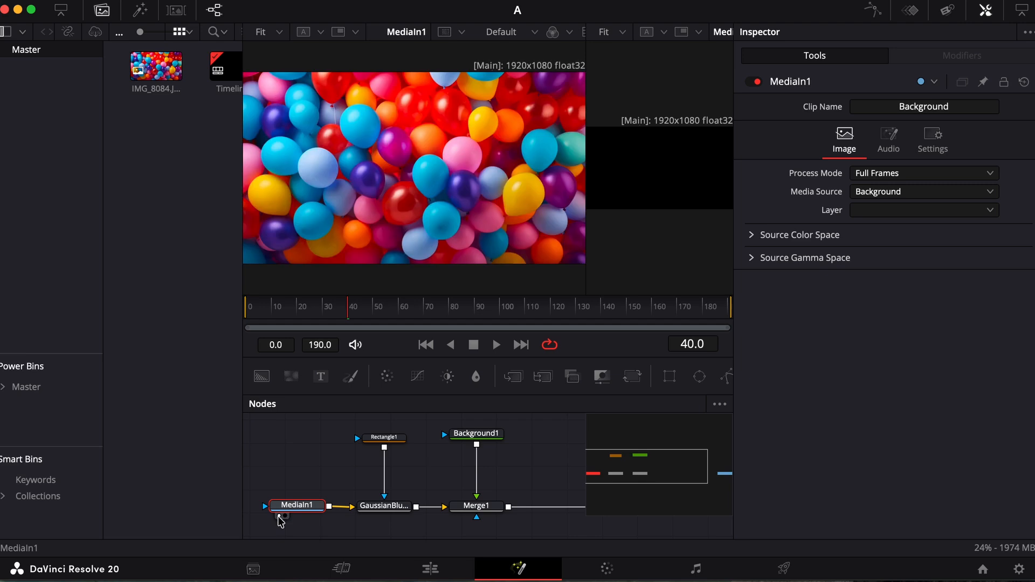
left_click(383, 484)
left_click(380, 505)
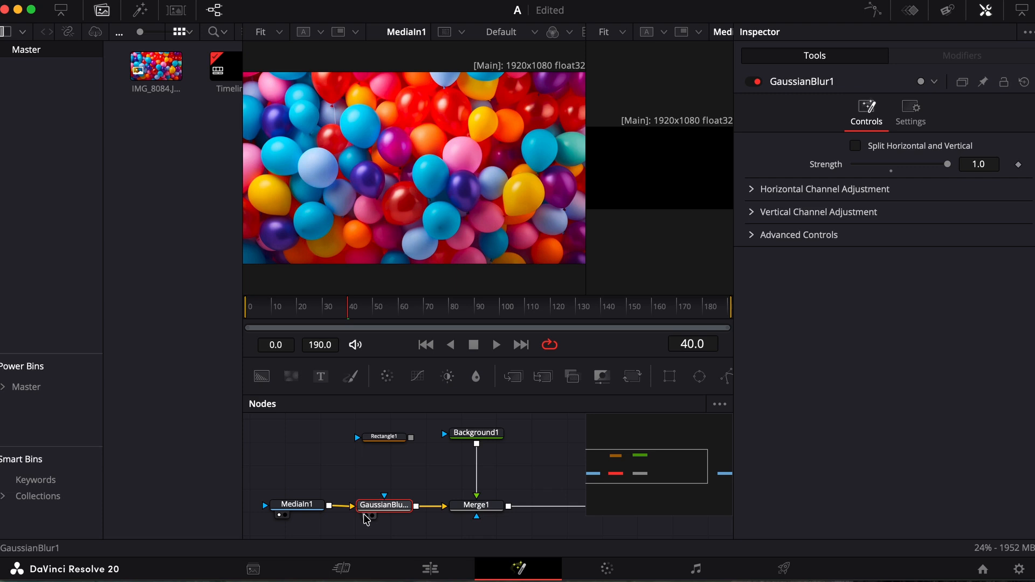
left_click(366, 516)
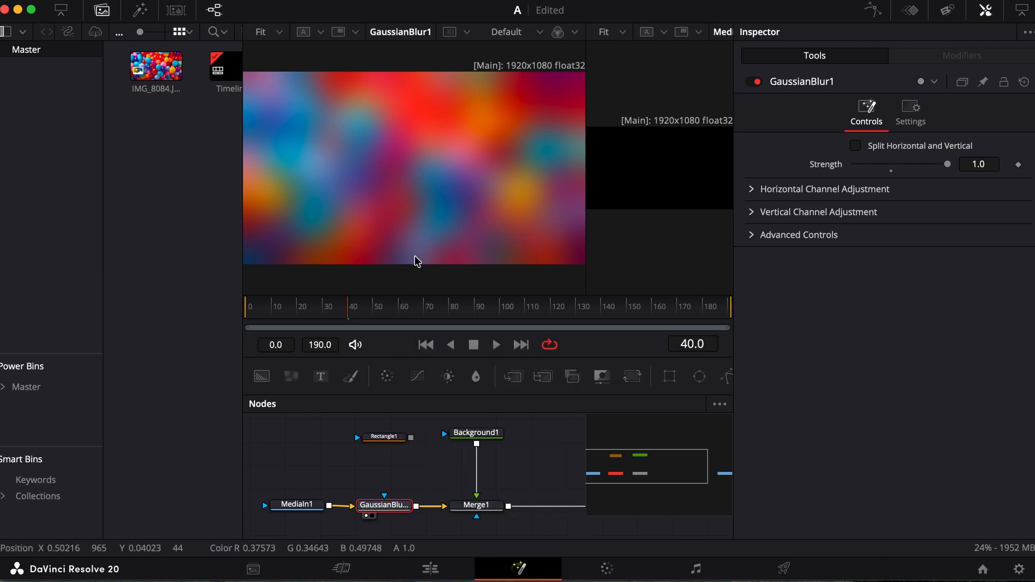
- Extract GaussianBlur1 from the chain between MediaIn1 and Merge1, and disable the Rectangle1 node
mouse_move(392, 509)
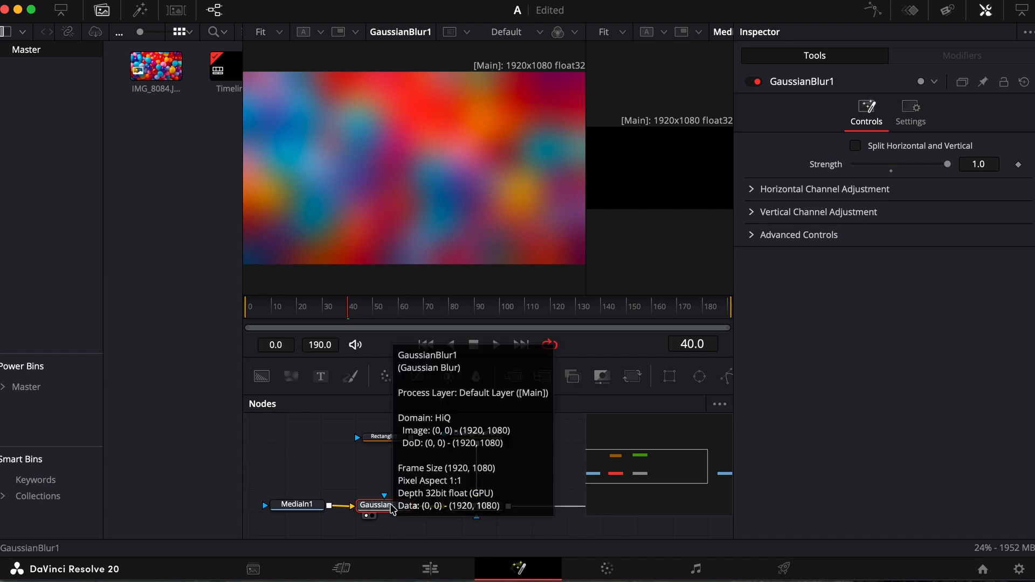
left_click_drag(392, 508, 384, 468)
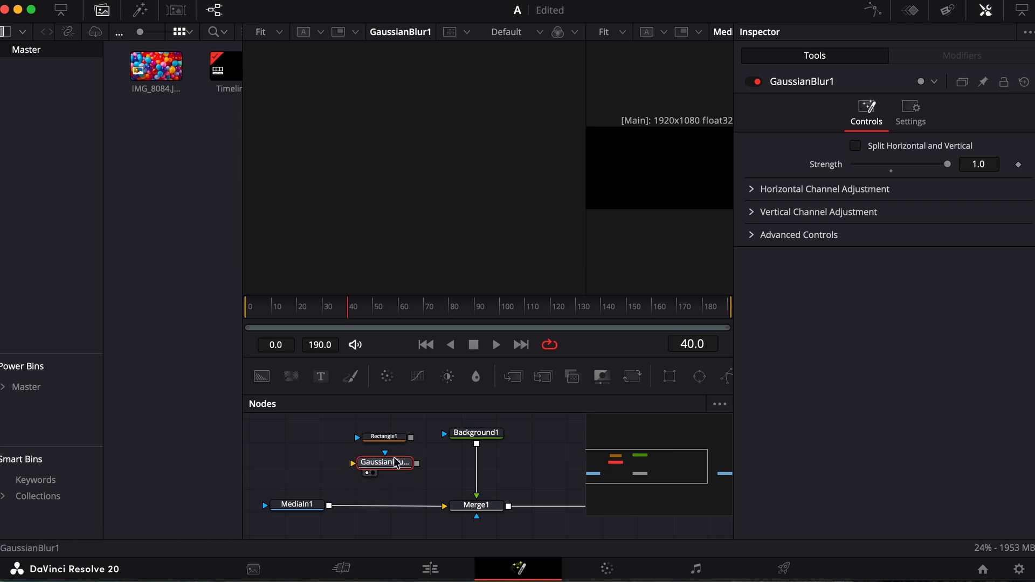
left_click(383, 438)
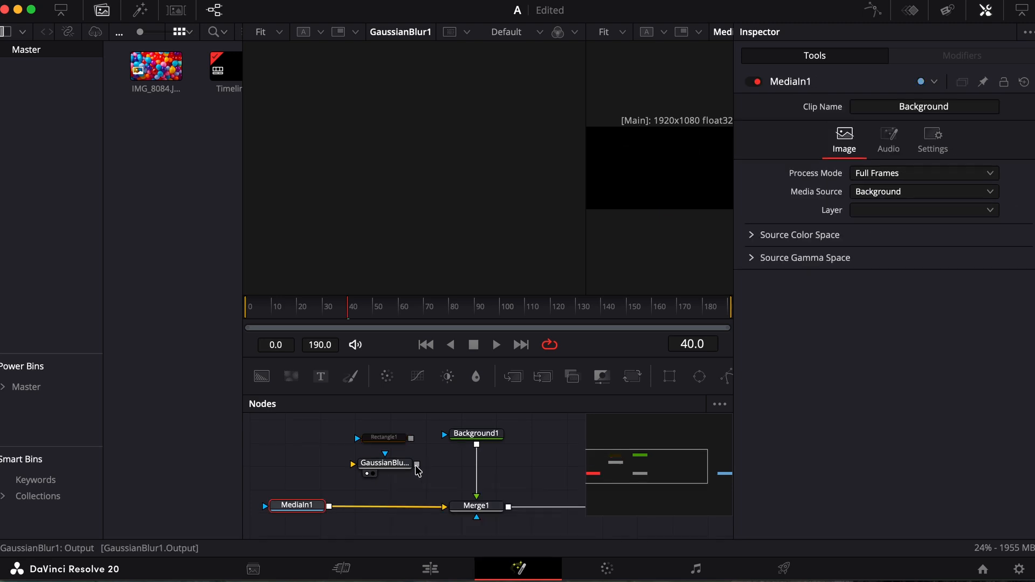
- Connect GaussianBlur1's output to MediaIn1's output through a new Merge, and add an unconnected Background node above MediaIn1
left_click_drag(417, 466, 322, 503)
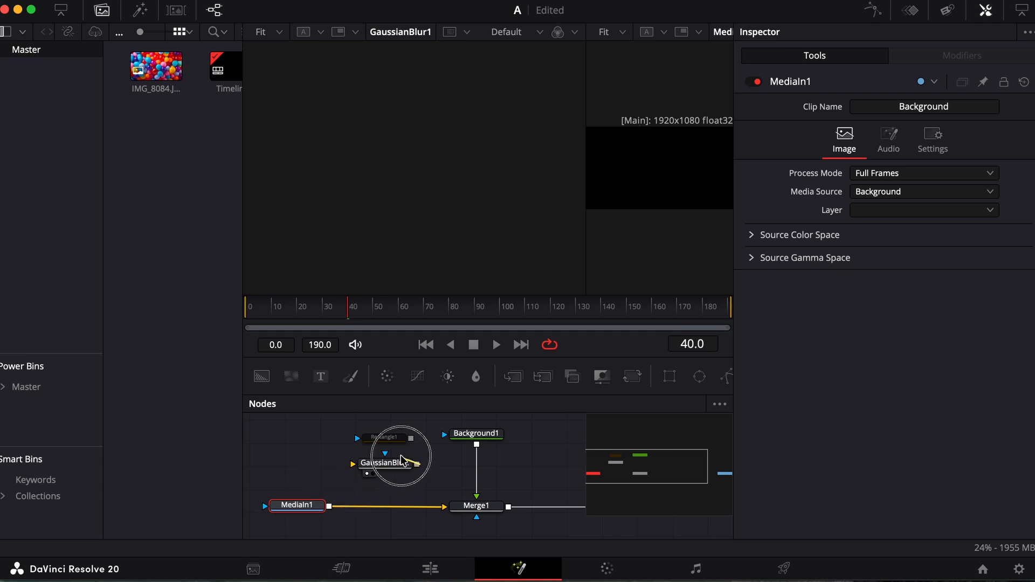
left_click_drag(415, 465, 332, 506)
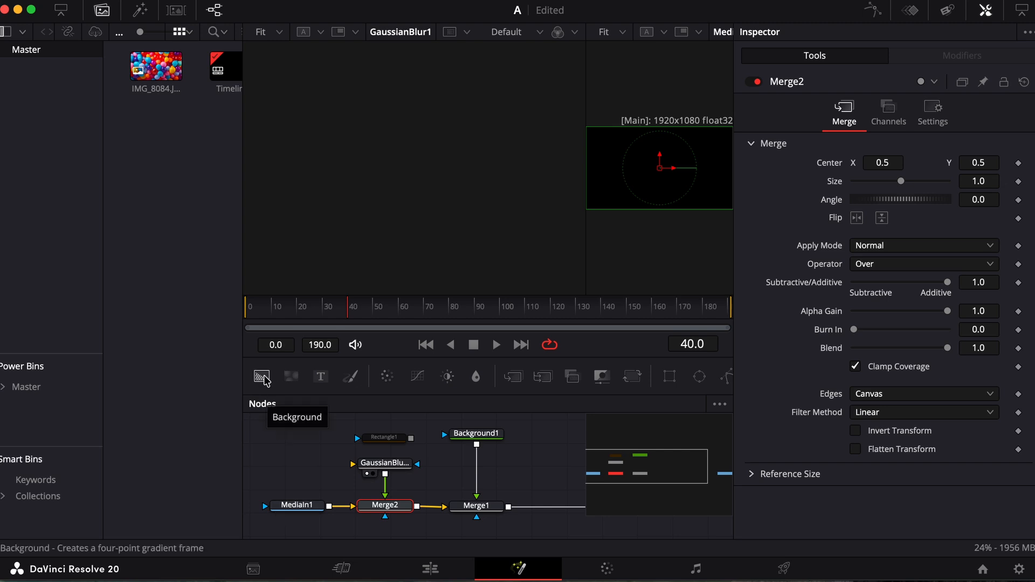
left_click_drag(262, 377, 286, 451)
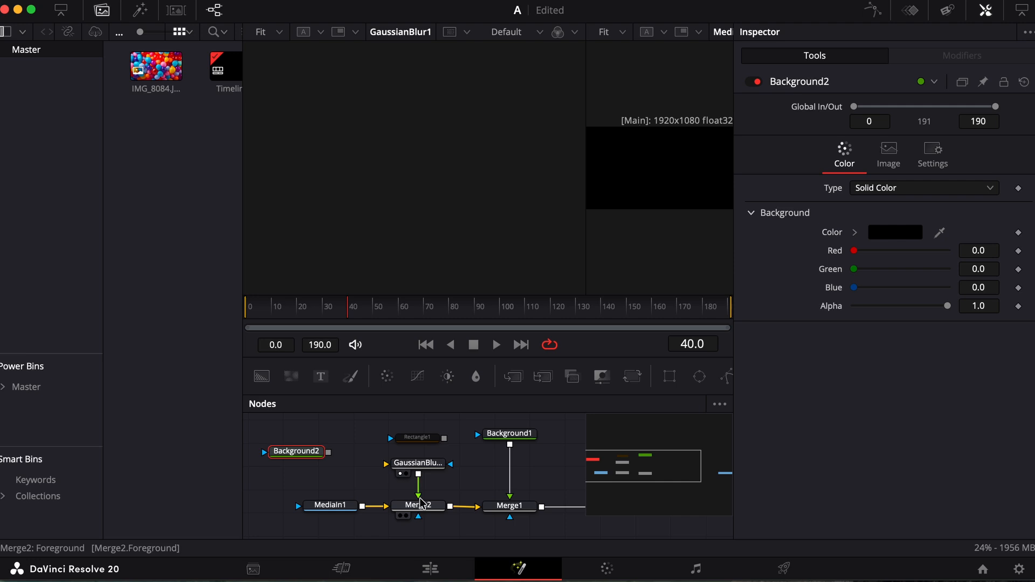
- Disconnect GaussianBlur1 from Merge2's foreground and add a standalone Merge node in an empty area above the node chain
left_click_drag(424, 497, 447, 471)
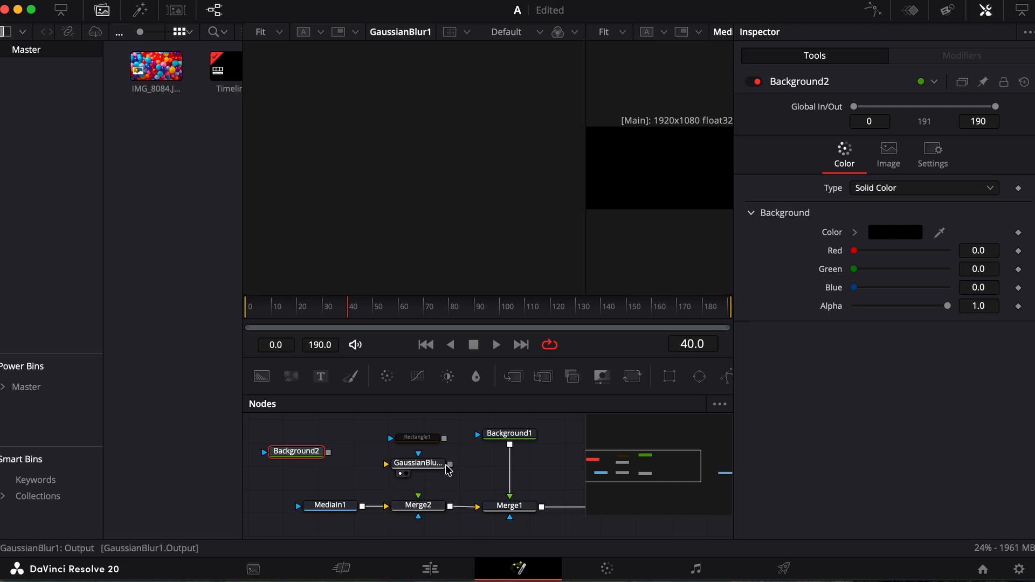
scroll(399, 486, "up", 5)
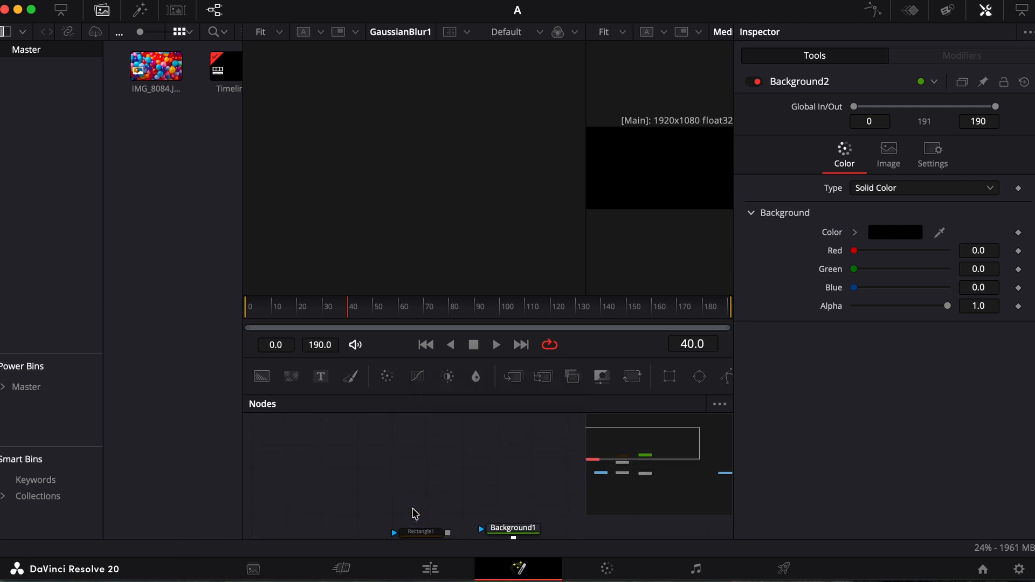
scroll(415, 513, "up", 2)
scroll(416, 514, "down", 3)
scroll(415, 514, "up", 4)
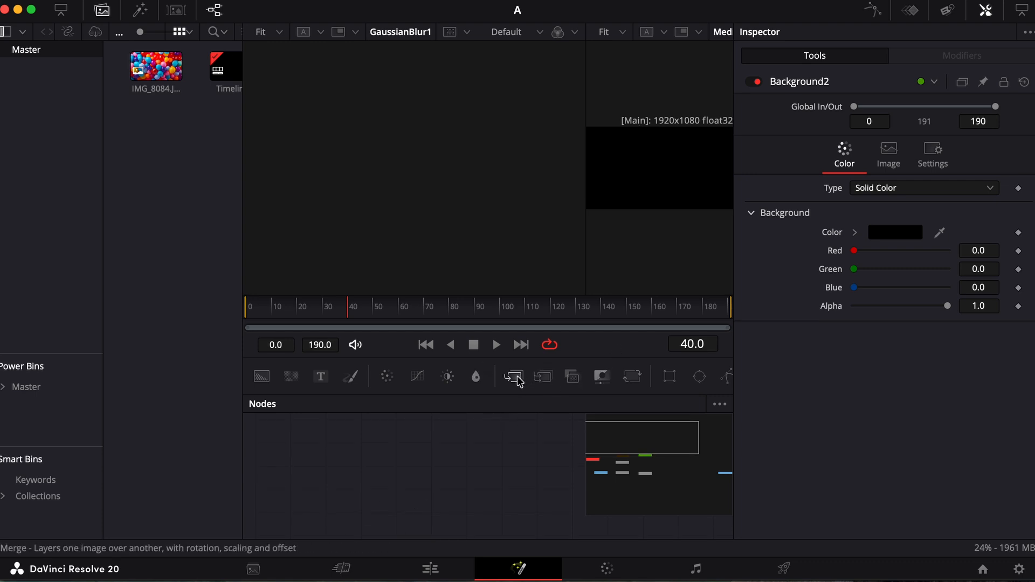
left_click_drag(517, 376, 416, 475)
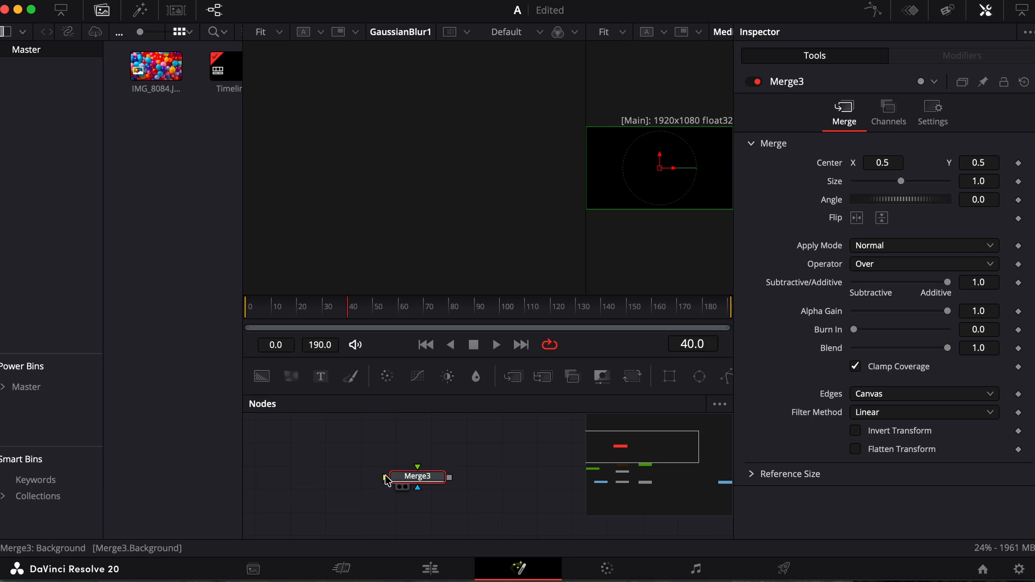
left_click(450, 481)
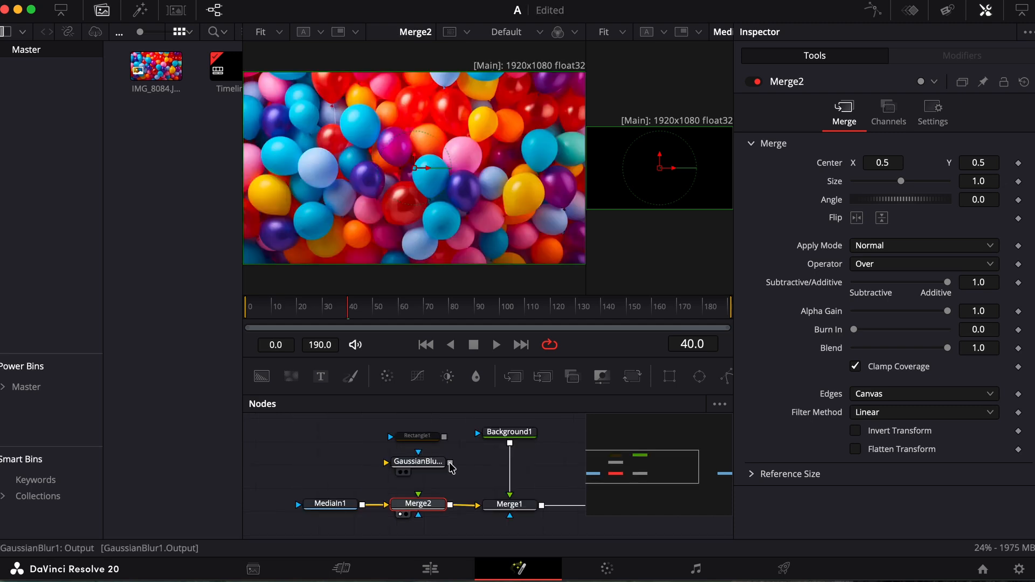
- Reconnect GaussianBlur1 to Merge2's foreground and move the disabled Rectangle1 away from it, beyond Background1
left_click_drag(450, 463, 422, 508)
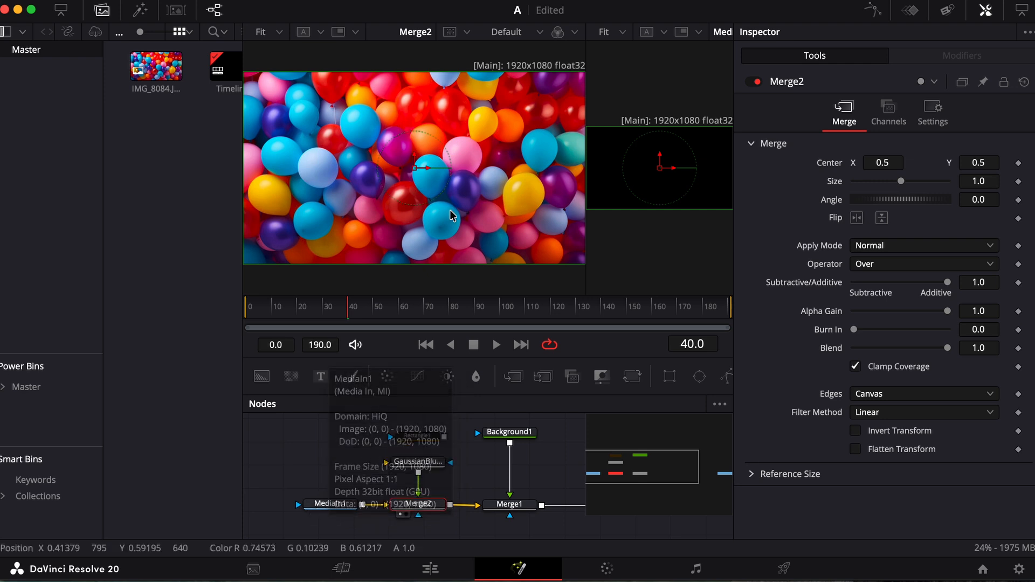
left_click(417, 453)
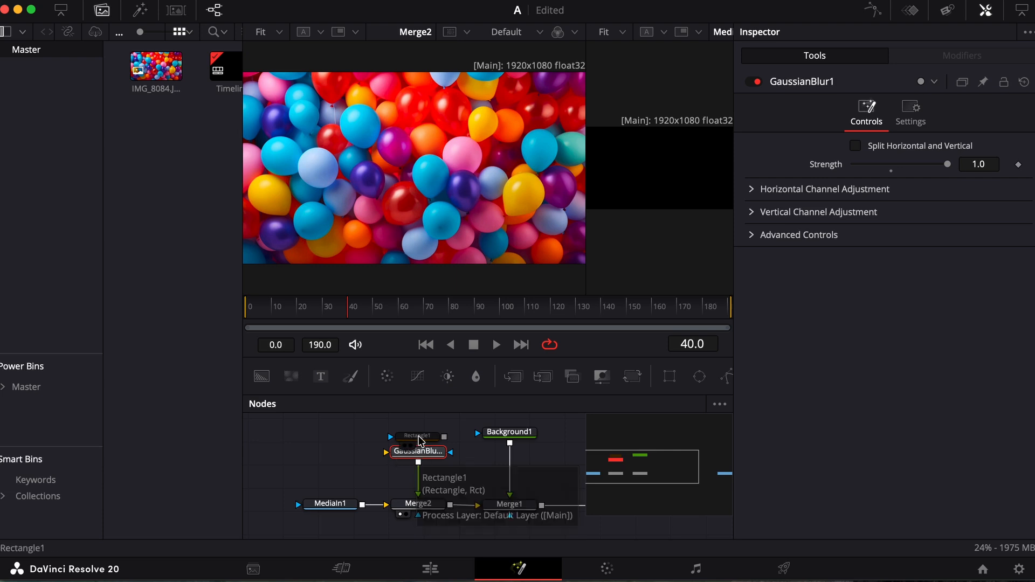
left_click_drag(418, 440, 641, 416)
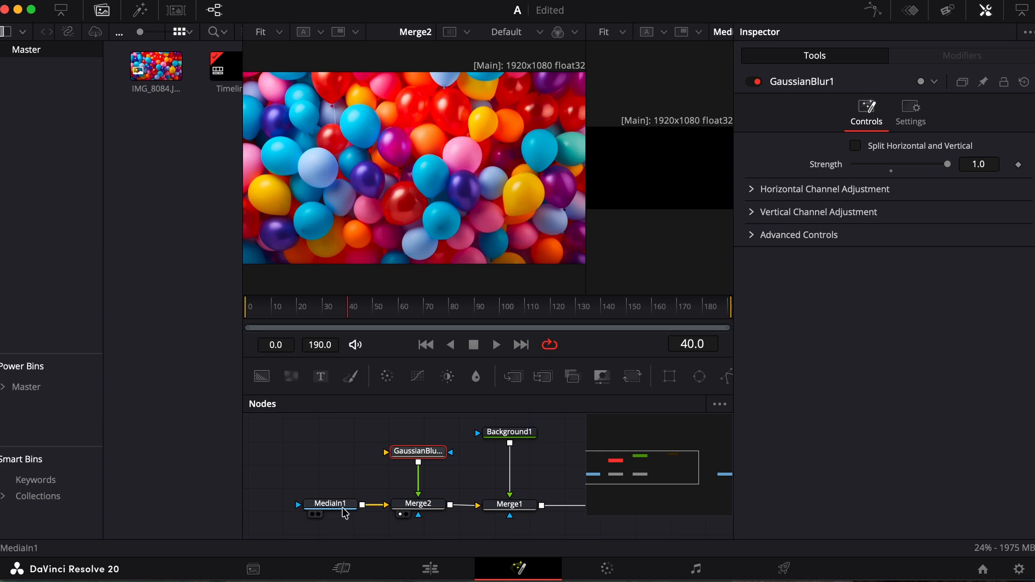
mouse_move(340, 508)
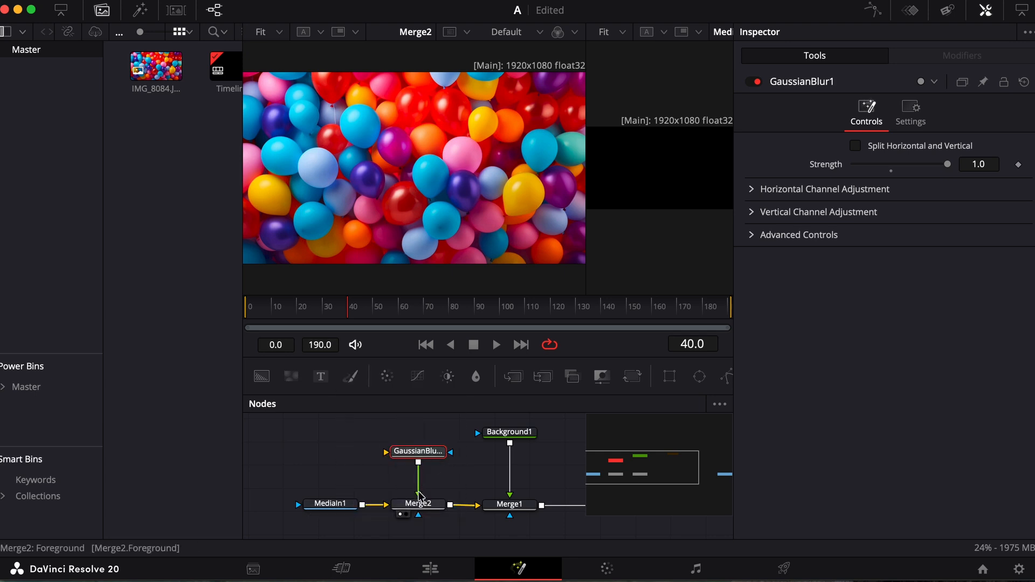
left_click_drag(419, 463, 419, 496)
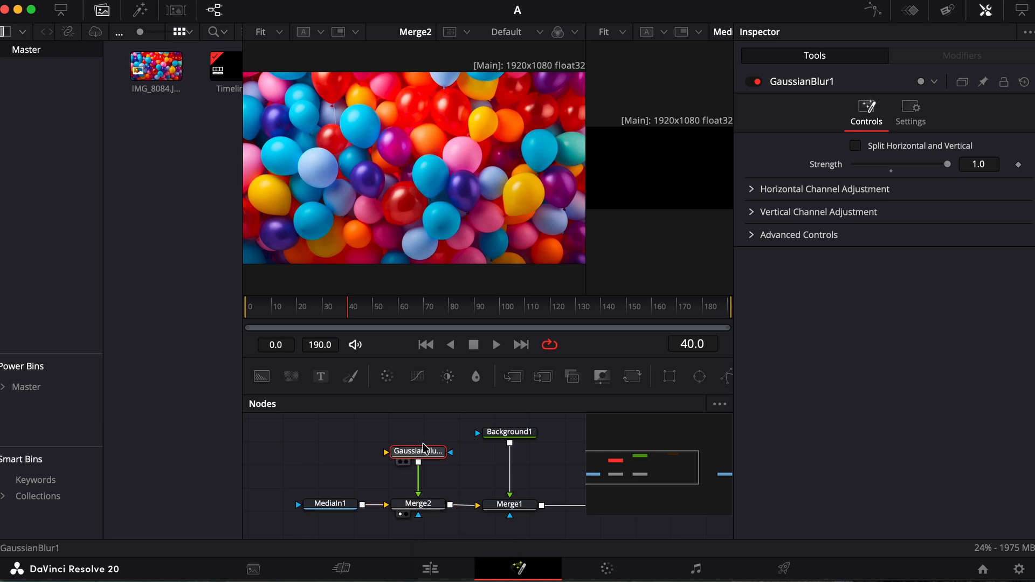
- Delete Merge2, reinsert GaussianBlur1 between MediaIn1 and Merge1, and show the blur in the first viewer
left_click(423, 507)
key("Delete")
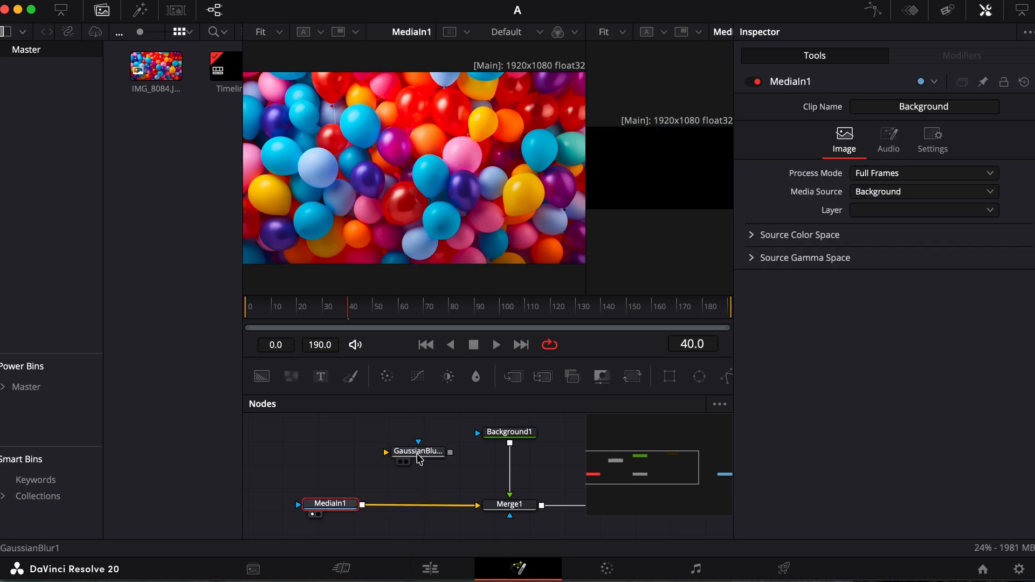
left_click_drag(419, 457, 418, 510)
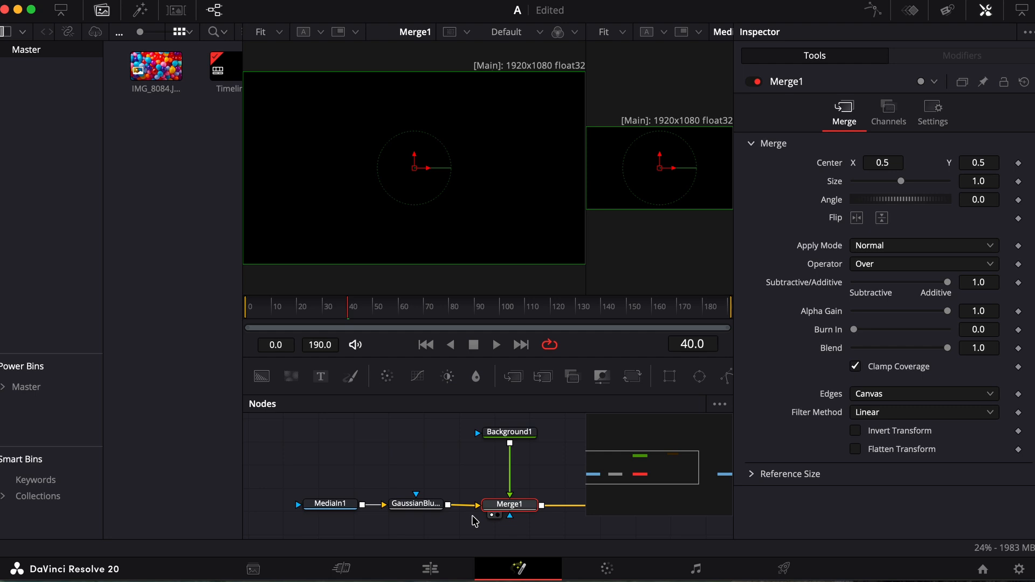
left_click(398, 515)
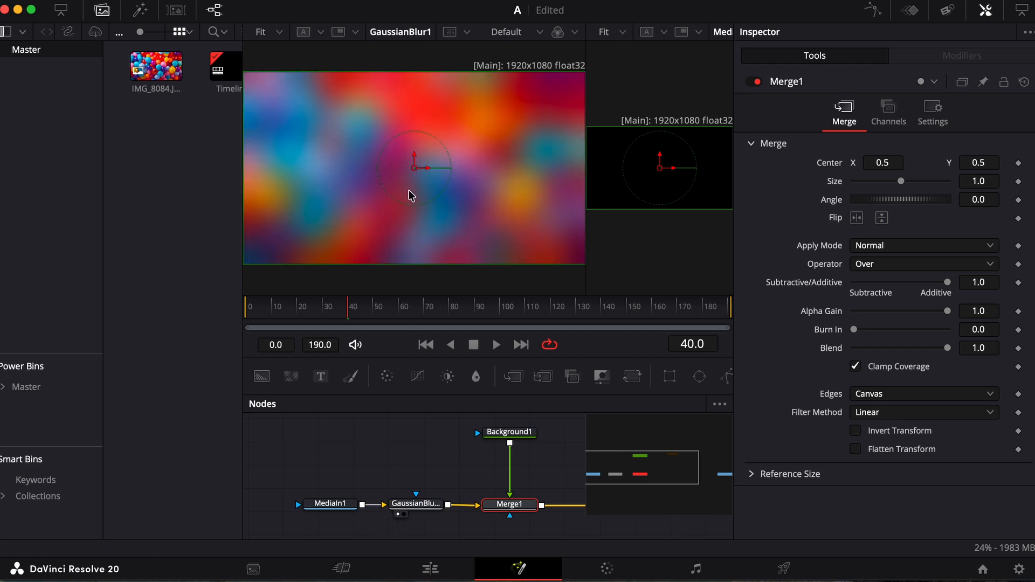
- Move the Rectangle1 node back above GaussianBlur1
scroll(441, 512, "right", 5)
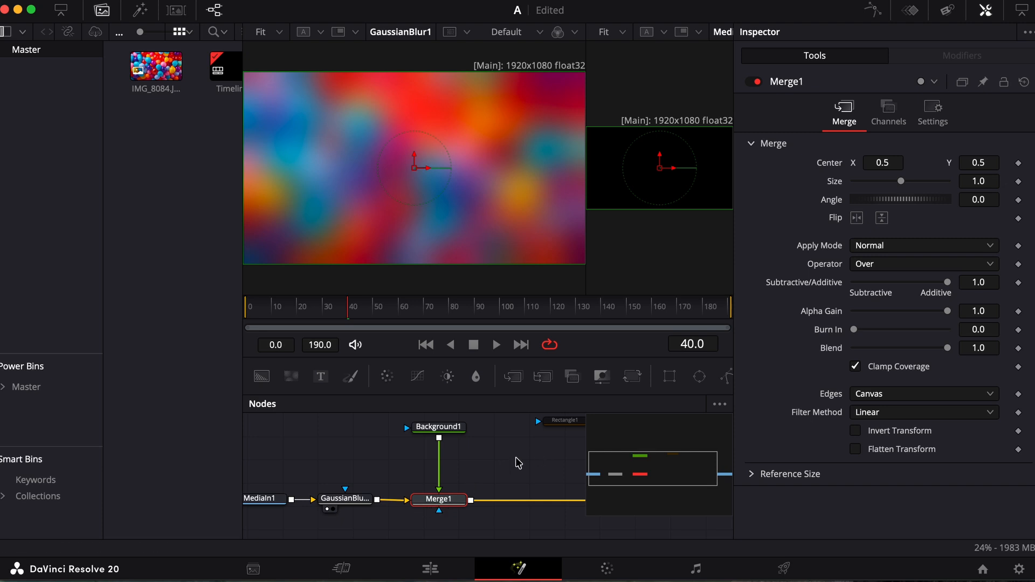
left_click(565, 430)
left_click_drag(565, 430, 337, 443)
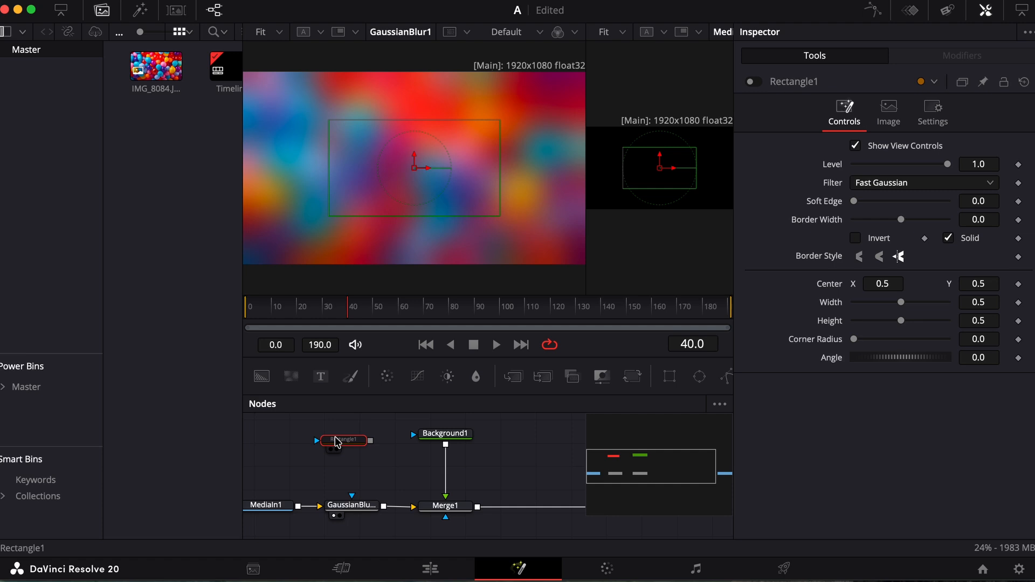
- Enable the Rectangle1 node and connect its output to GaussianBlur1's mask input
left_click(751, 82)
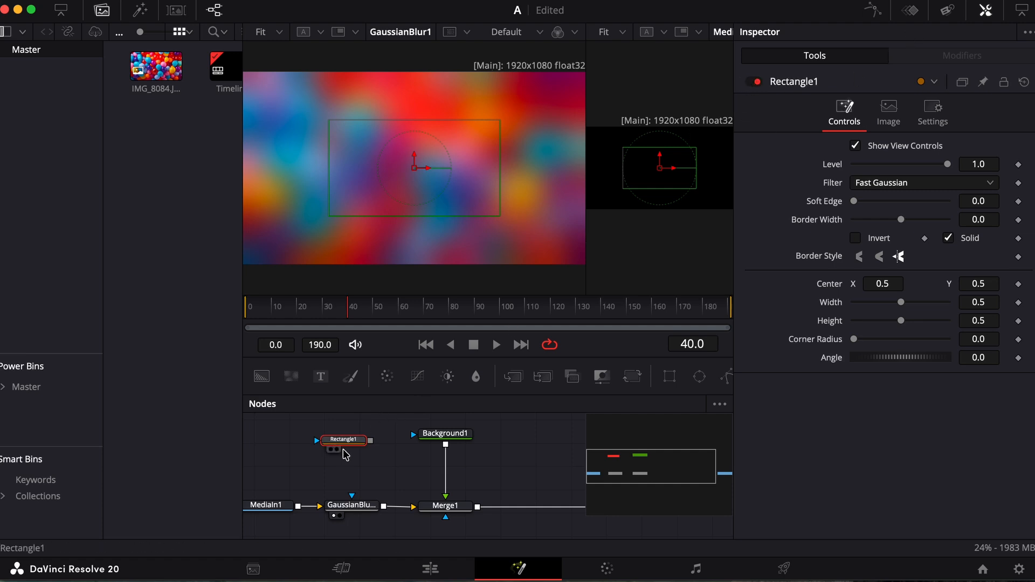
left_click_drag(378, 435, 358, 511)
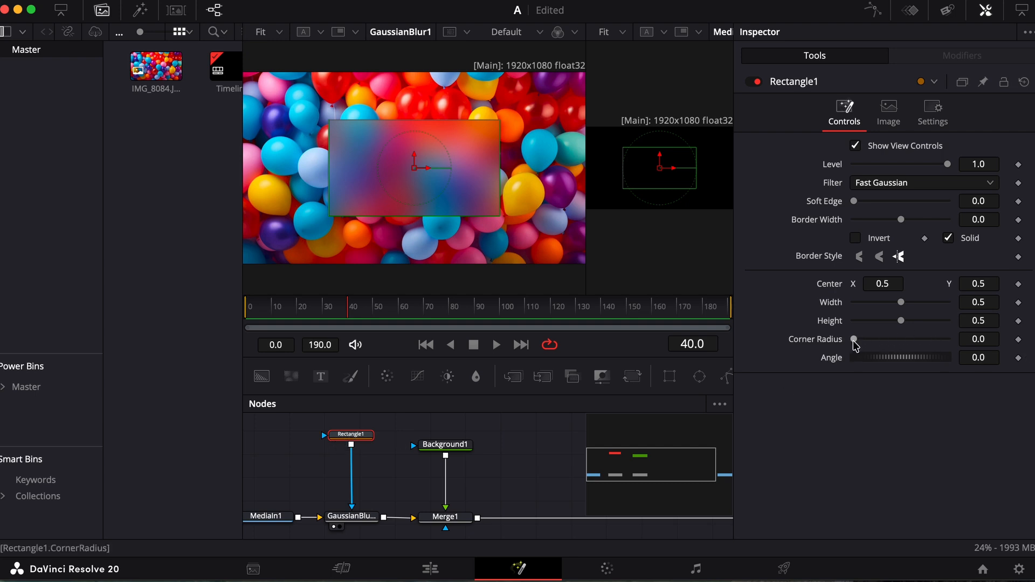
- Round the corners of Rectangle1 and set GaussianBlur1's strength to 0.81
left_click_drag(854, 340, 877, 341)
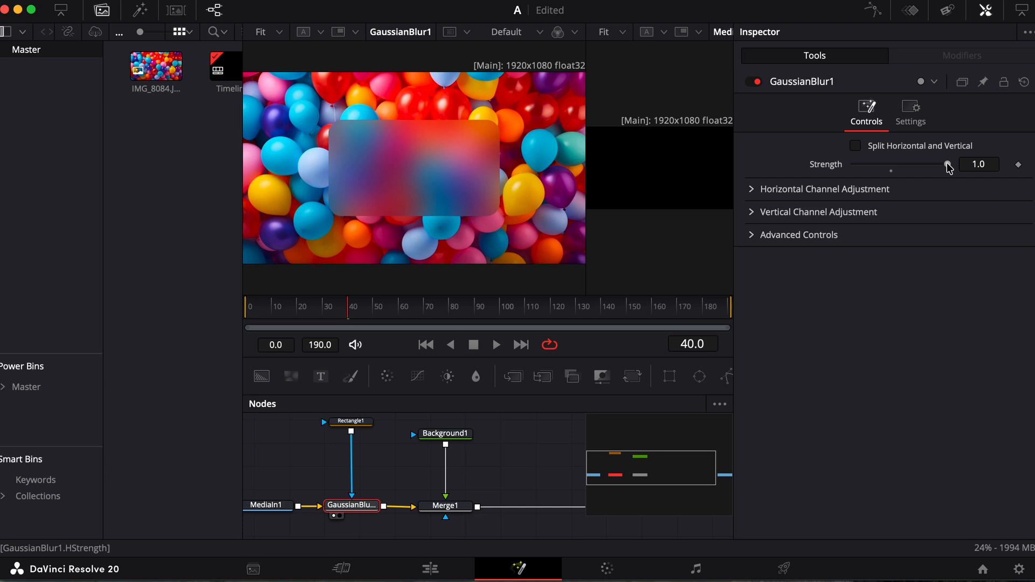
left_click_drag(947, 166, 983, 168)
left_click(977, 164)
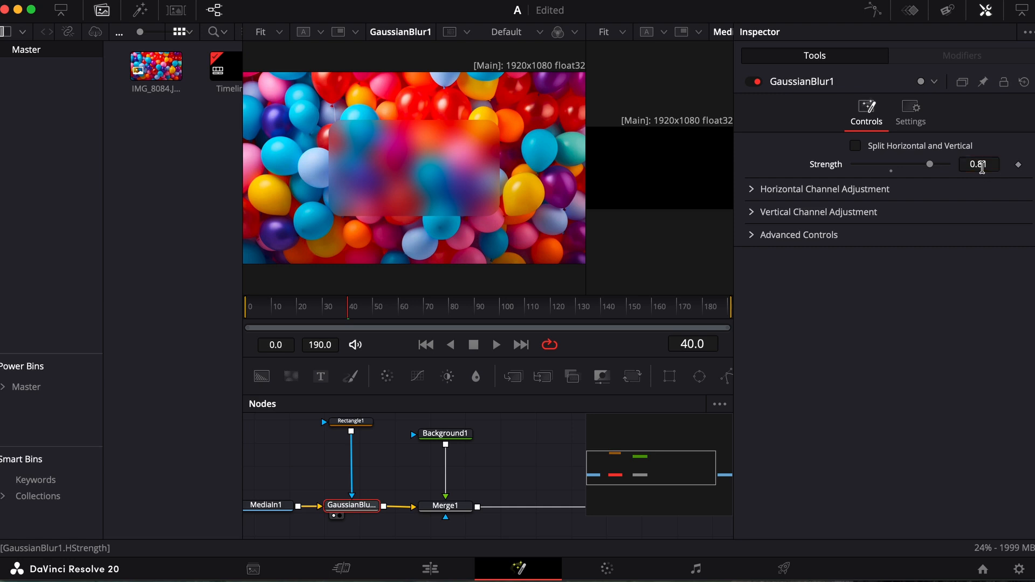
- Delete the Merge1 and Background1 nodes from the composition
left_click(441, 507)
key("Delete")
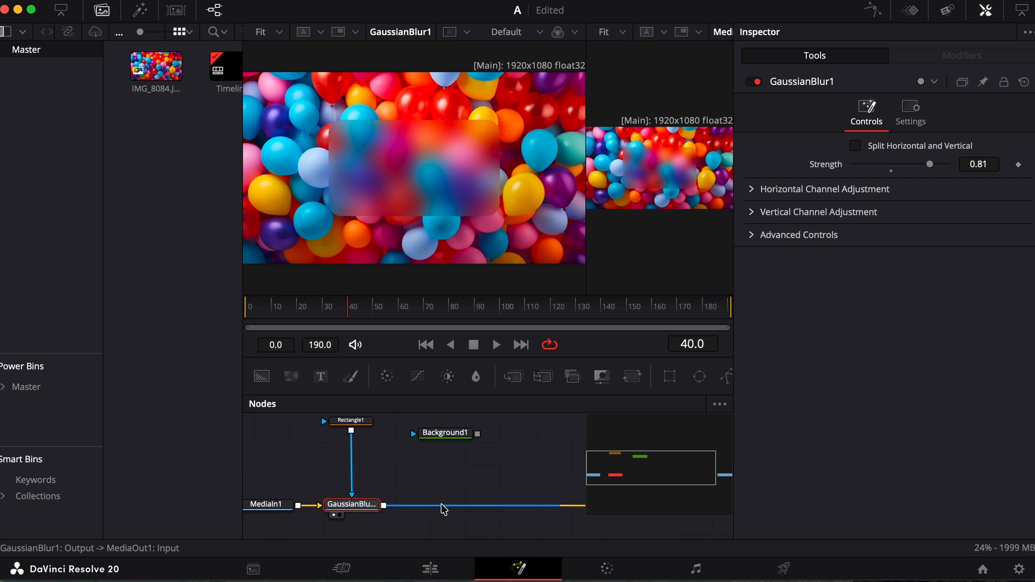
left_click(448, 432)
key("Delete")
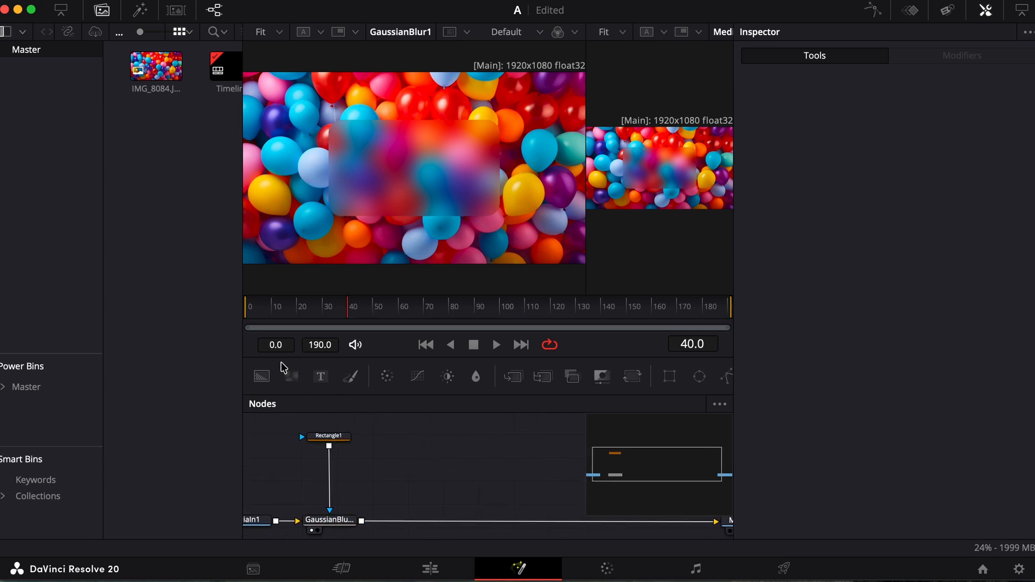
- Add a new Background node beside Rectangle1 and merge it over GaussianBlur1's output
left_click_drag(262, 376, 421, 441)
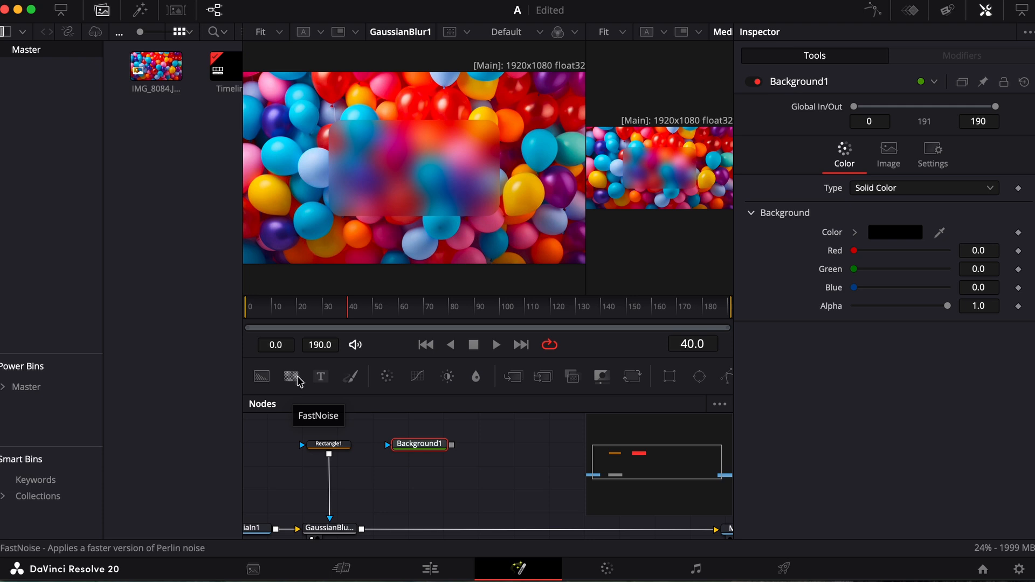
scroll(376, 529, "left", 1)
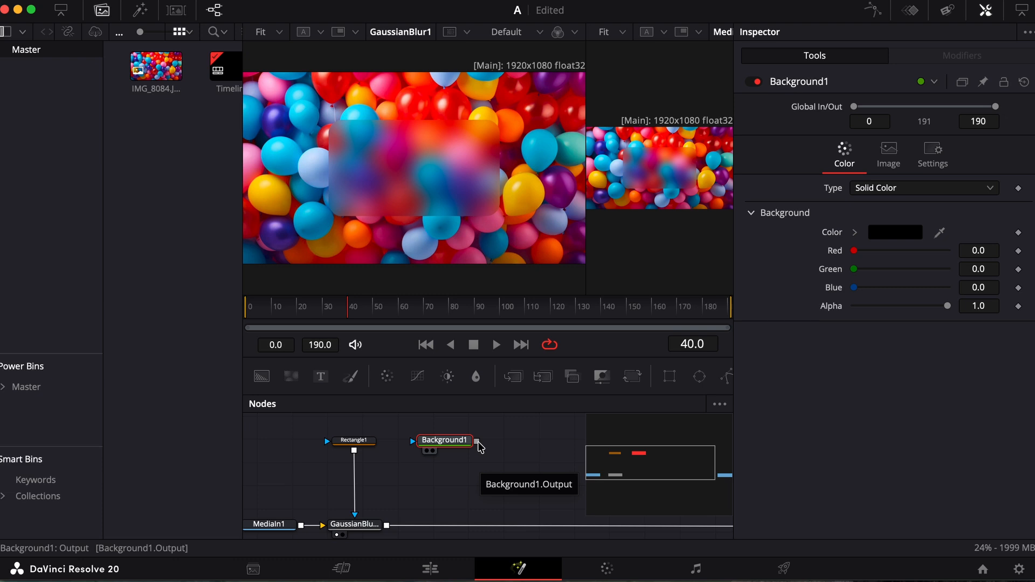
left_click_drag(478, 444, 388, 530)
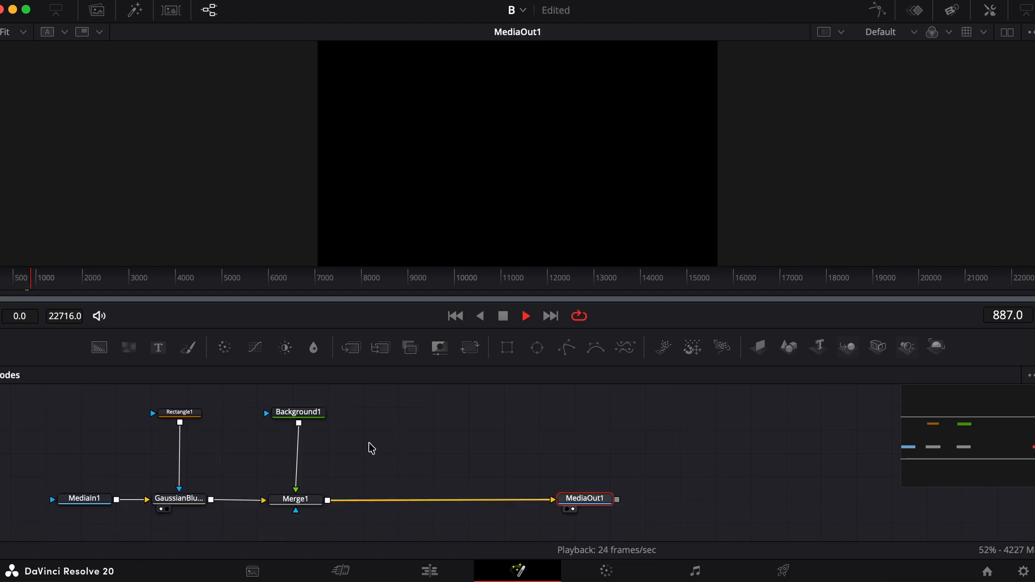
- Set Background1's solid color to white using the Snow swatch
scroll(369, 443, "up", 1)
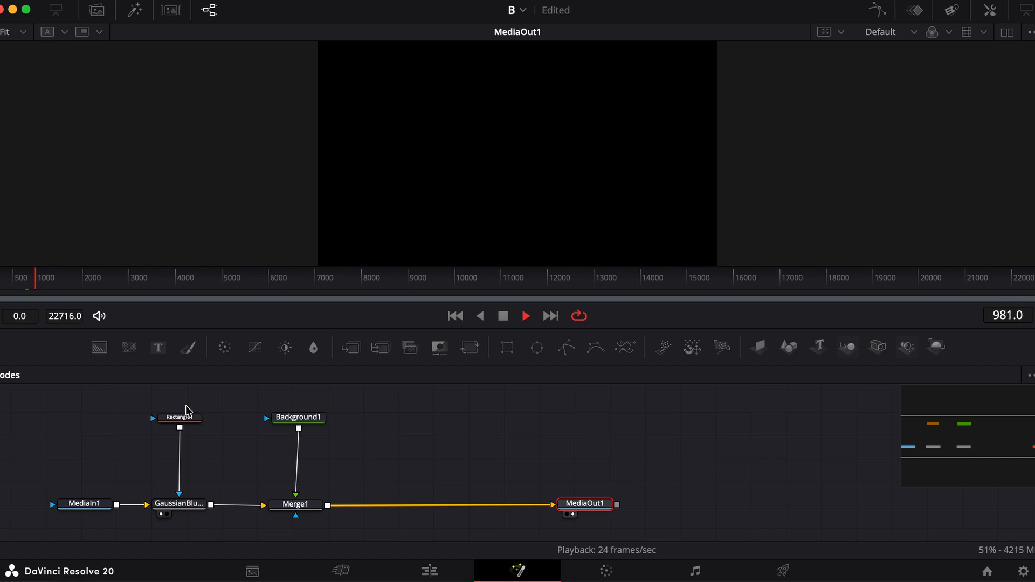
left_click(301, 418)
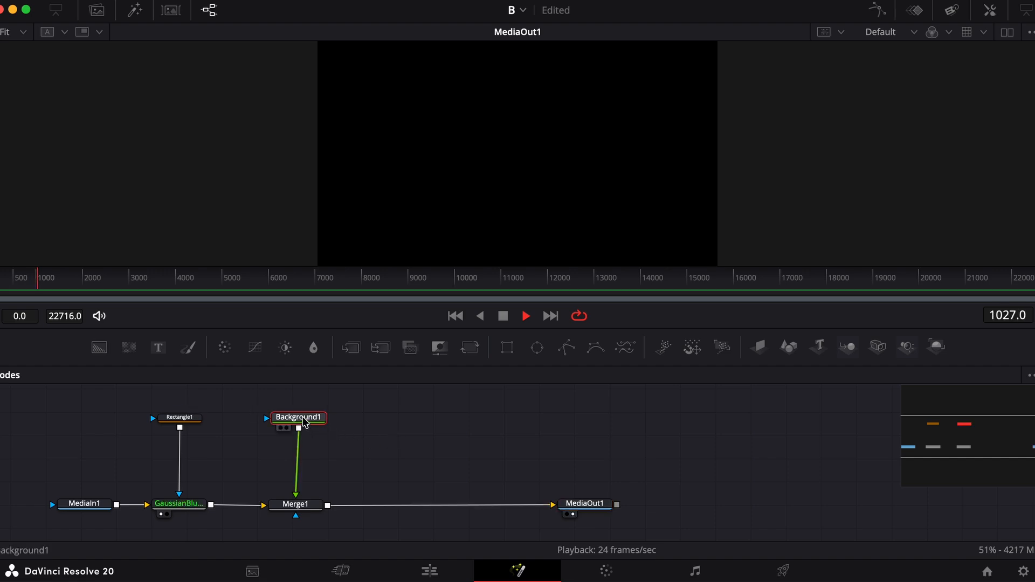
left_click(992, 11)
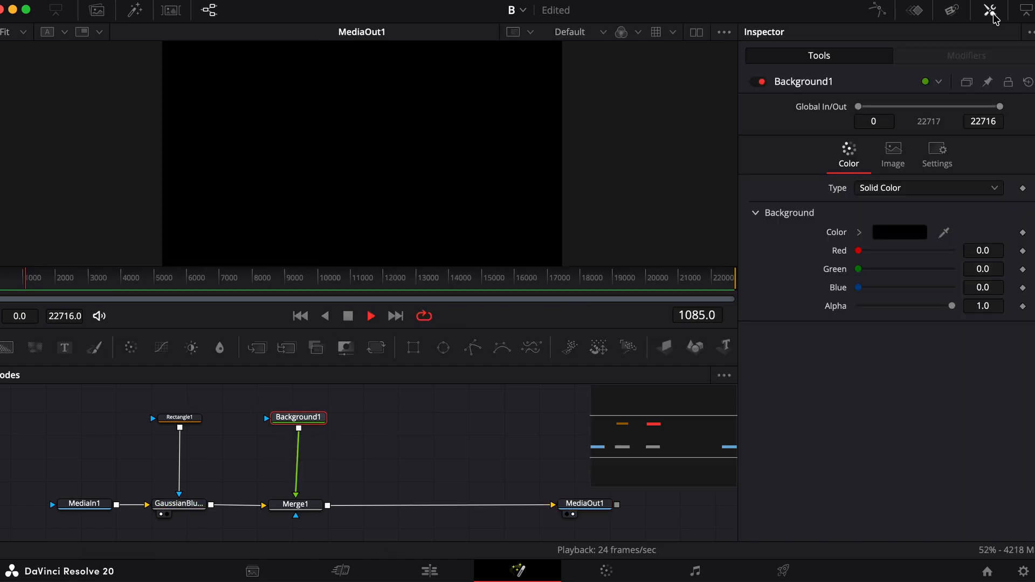
left_click(900, 233)
left_click(507, 314)
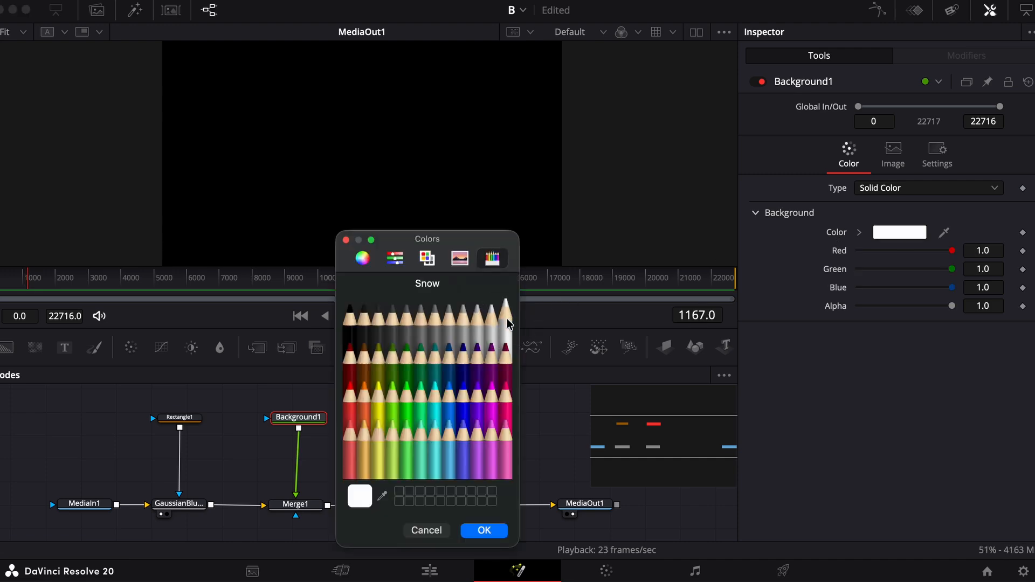
left_click(484, 531)
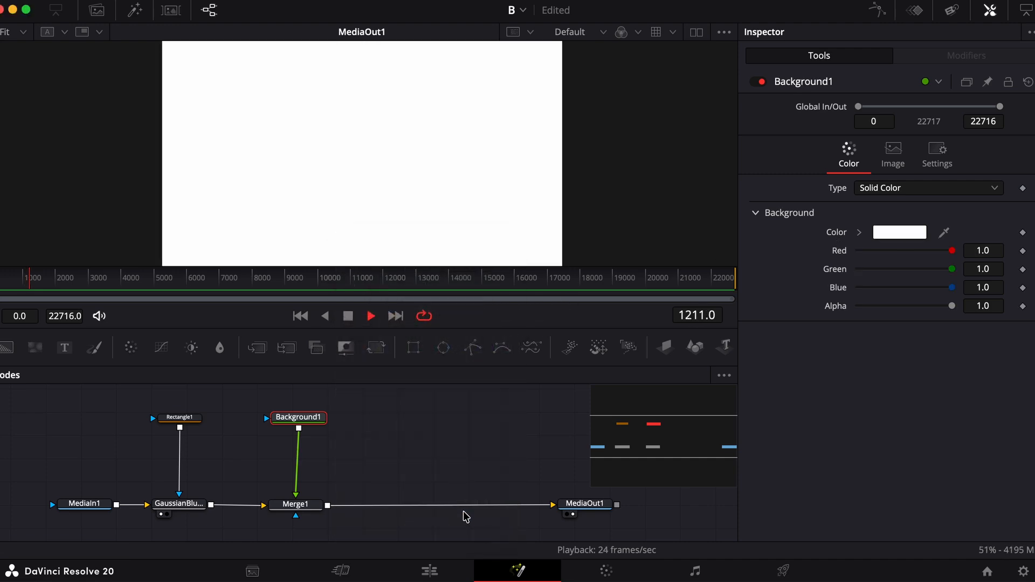
- Try an Ellipse mask on Background1, positioned higher above the node, and delete it
scroll(346, 440, "up", 3)
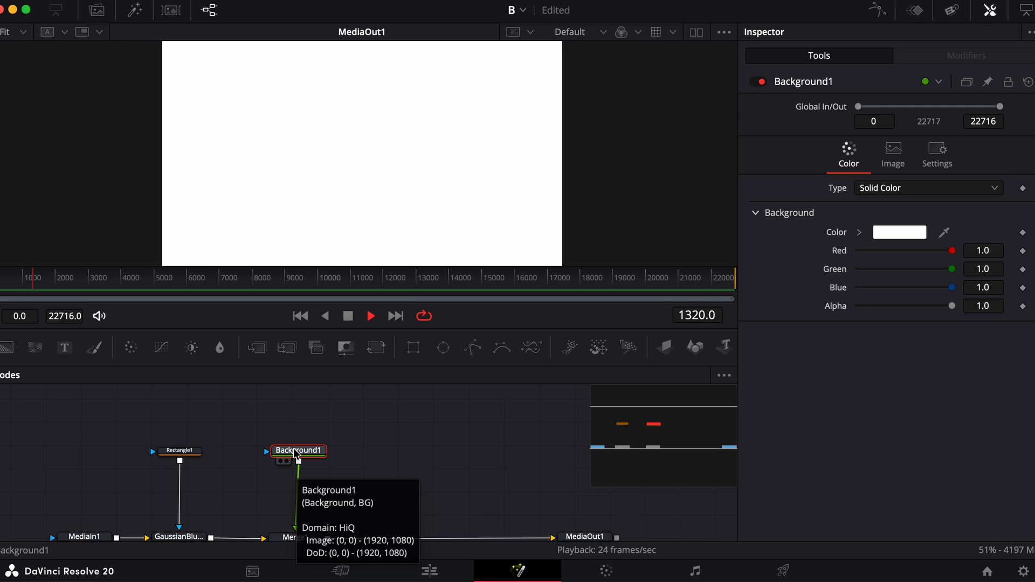
left_click(444, 349)
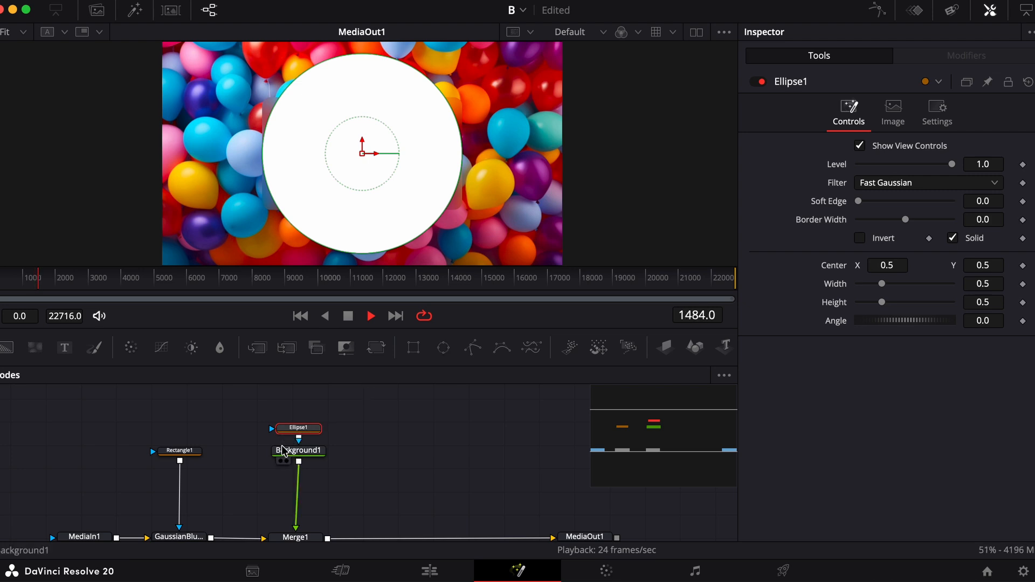
left_click_drag(299, 428, 300, 398)
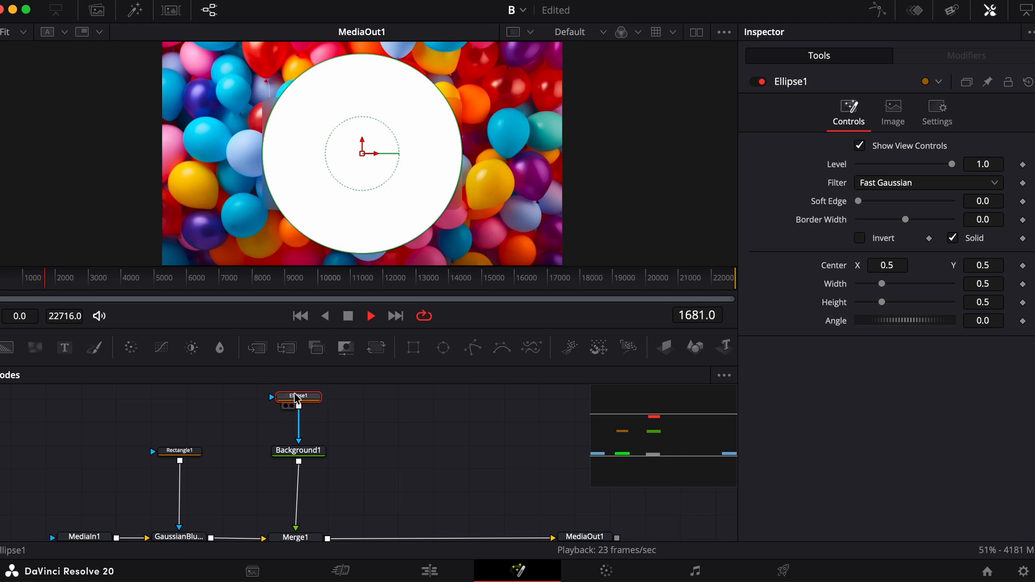
key("Delete")
- Try a Polygon mask on Background1 by drawing a closed six-point shape across the blurred panel, and delete the mask
left_click(474, 348)
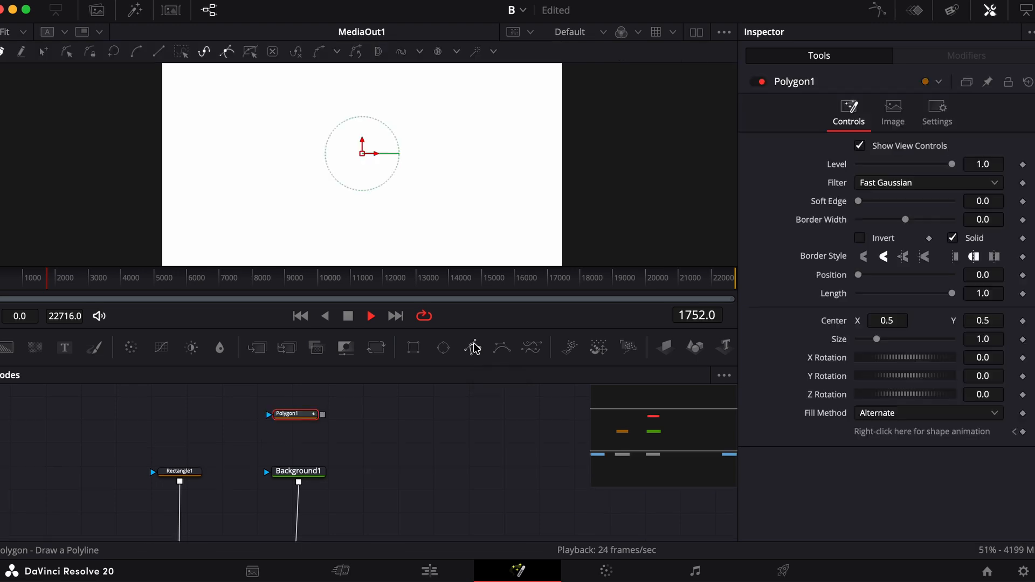
left_click_drag(323, 416, 296, 480)
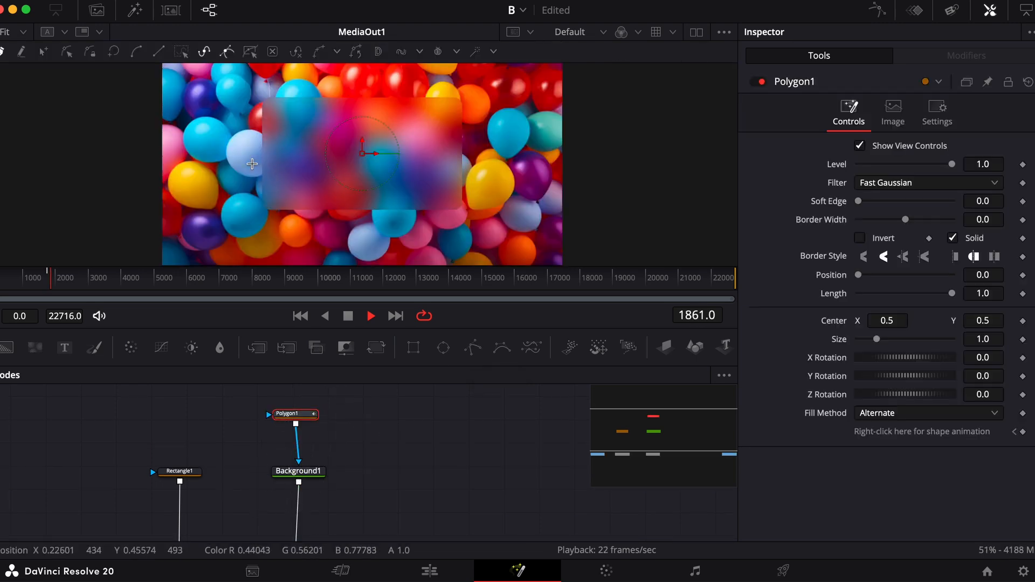
left_click(252, 164)
left_click(298, 132)
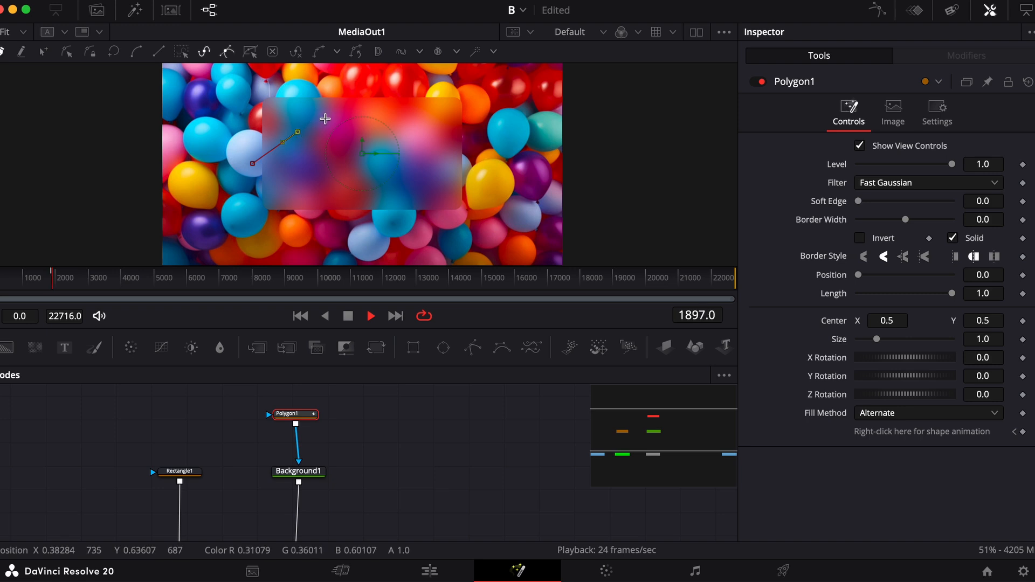
left_click(358, 114)
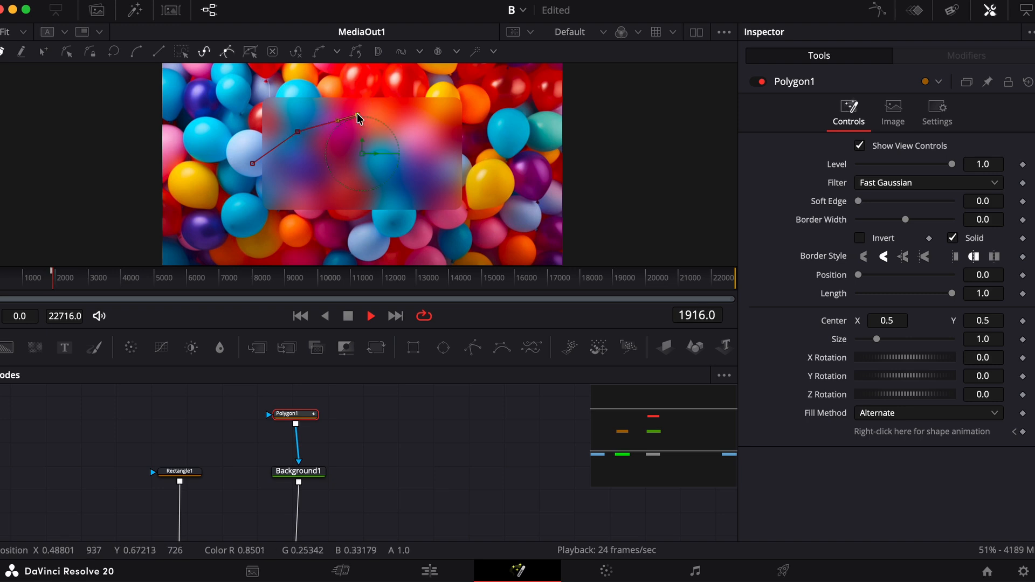
left_click(419, 127)
left_click(466, 148)
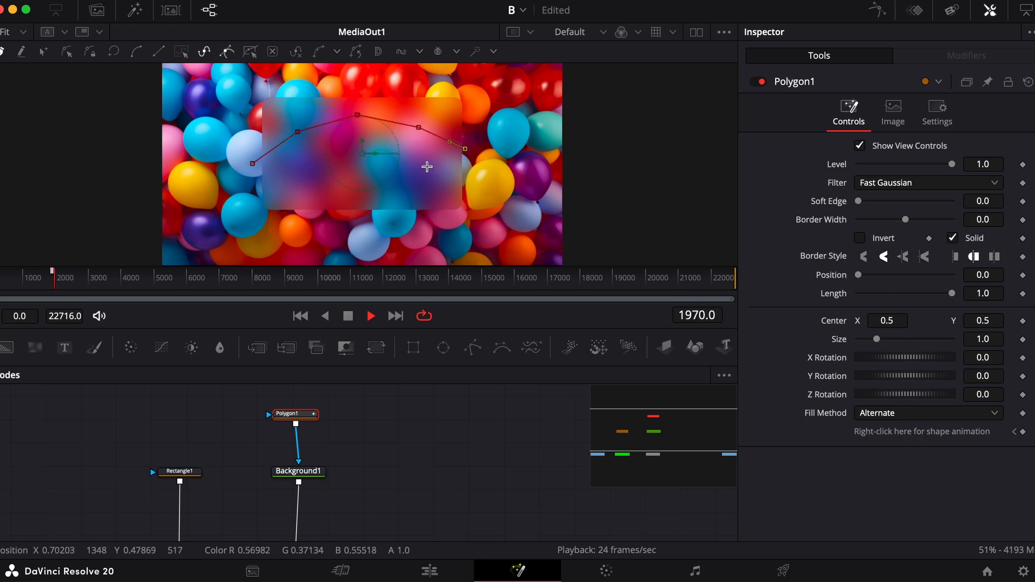
left_click(394, 181)
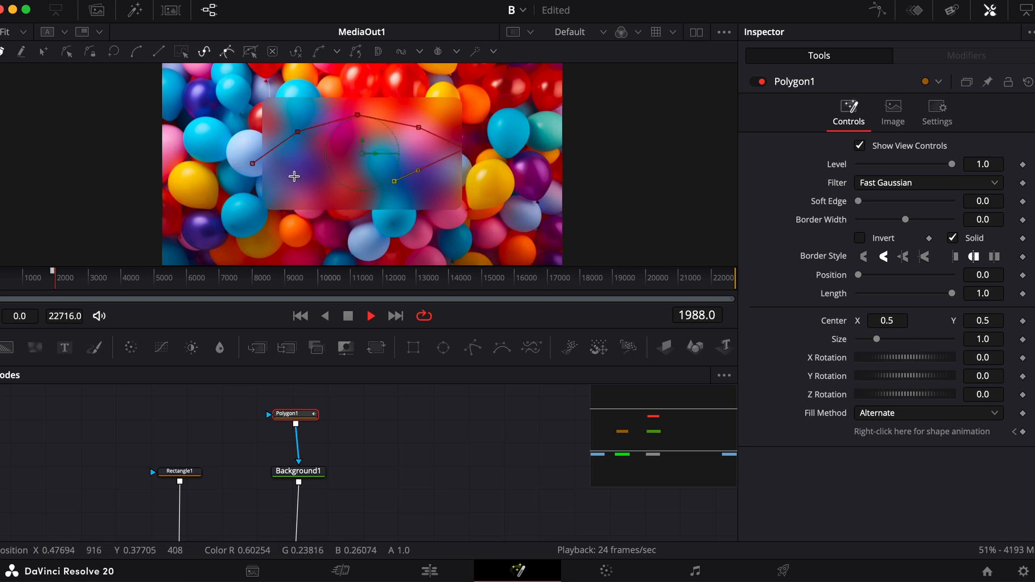
left_click(253, 165)
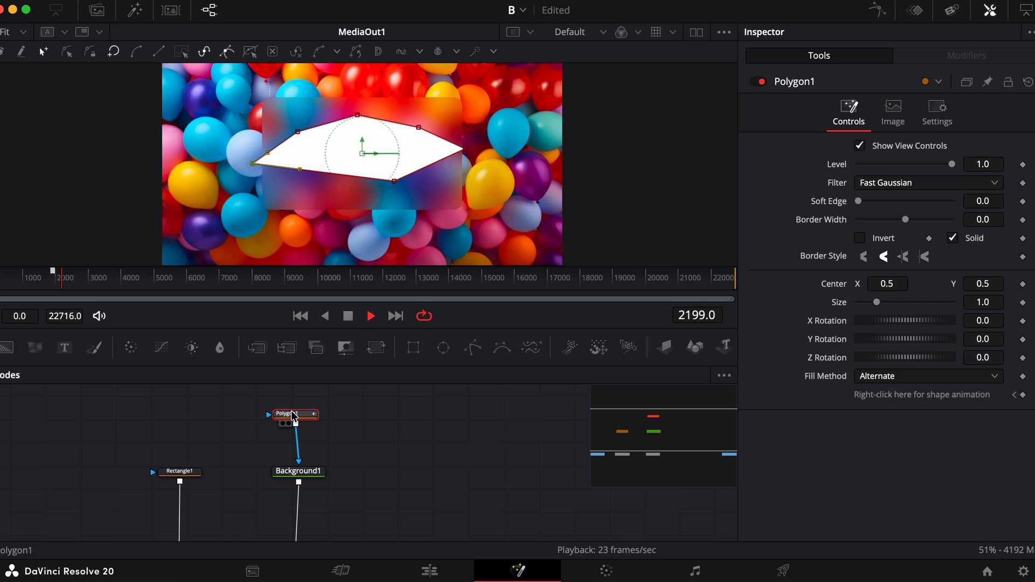
key("Delete")
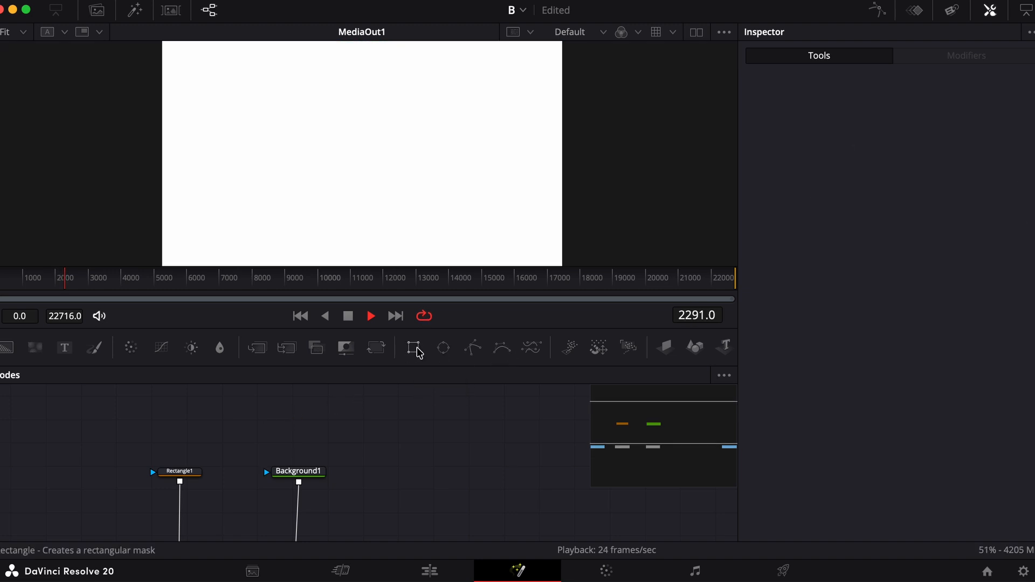
- Add a separate Rectangle mask to Background1, make it narrower than the blurred panel and round its corners
left_click_drag(414, 350, 284, 477)
left_click_drag(906, 302, 877, 303)
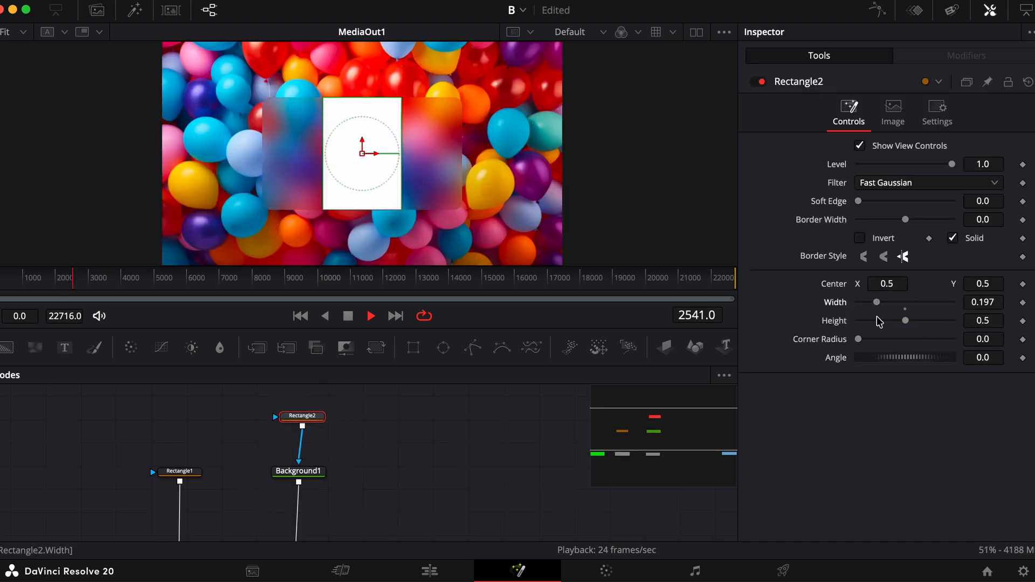
left_click_drag(859, 339, 907, 339)
mouse_move(876, 302)
left_mouse_down()
mouse_move(935, 303)
mouse_move(894, 302)
left_mouse_up()
- Try different corner radius and width settings on Rectangle1, reset its width, and delete the Rectangle2 mask
left_click(180, 473)
left_click_drag(872, 339, 919, 339)
left_click_drag(894, 303, 885, 302)
double_click(836, 303)
left_click(300, 417)
key("Delete")
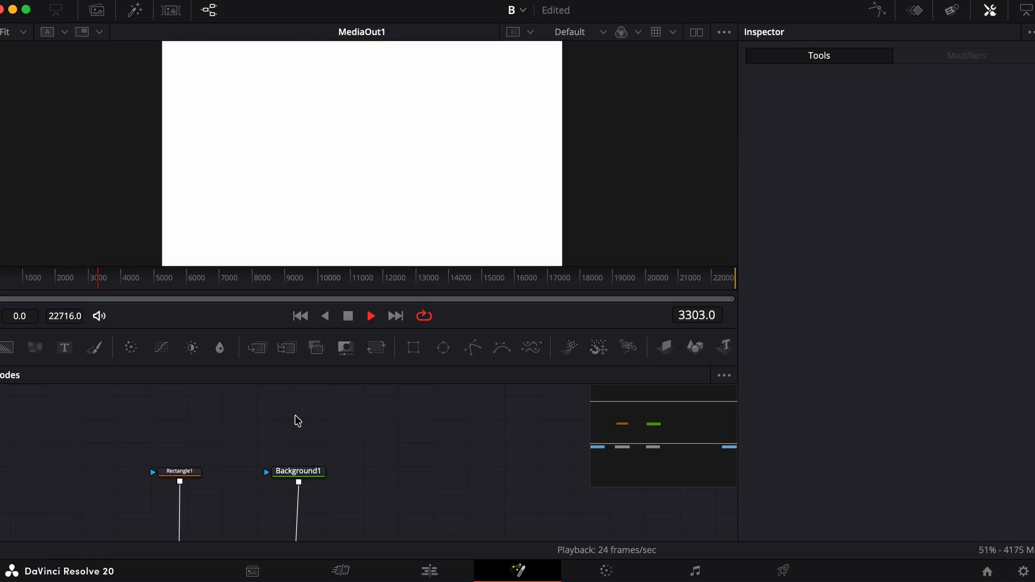
- Paste a copy of Rectangle1 above Background1 and connect it to Background1's mask input
left_click(172, 473)
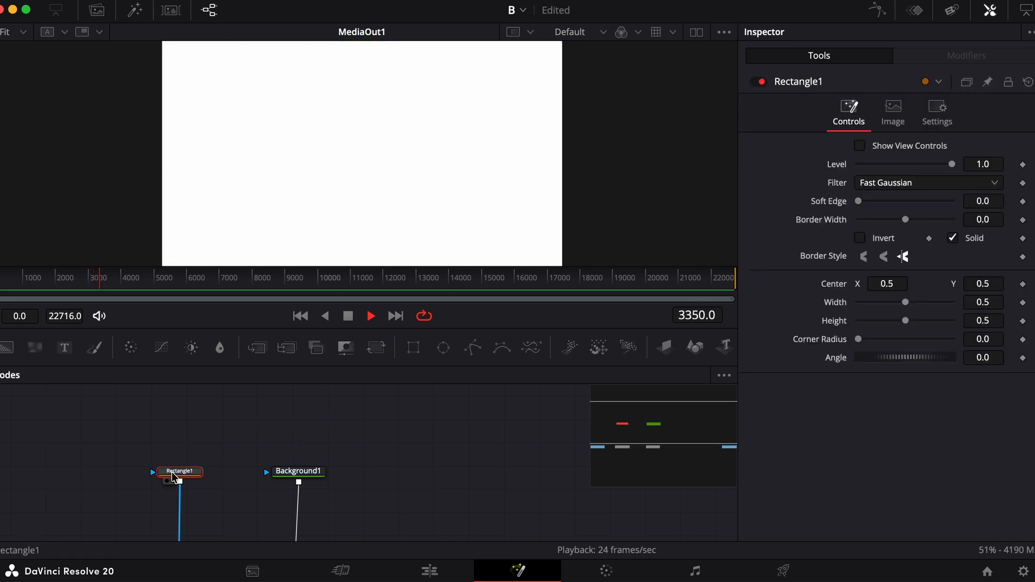
key("super+c")
left_click(297, 404)
key("super+v")
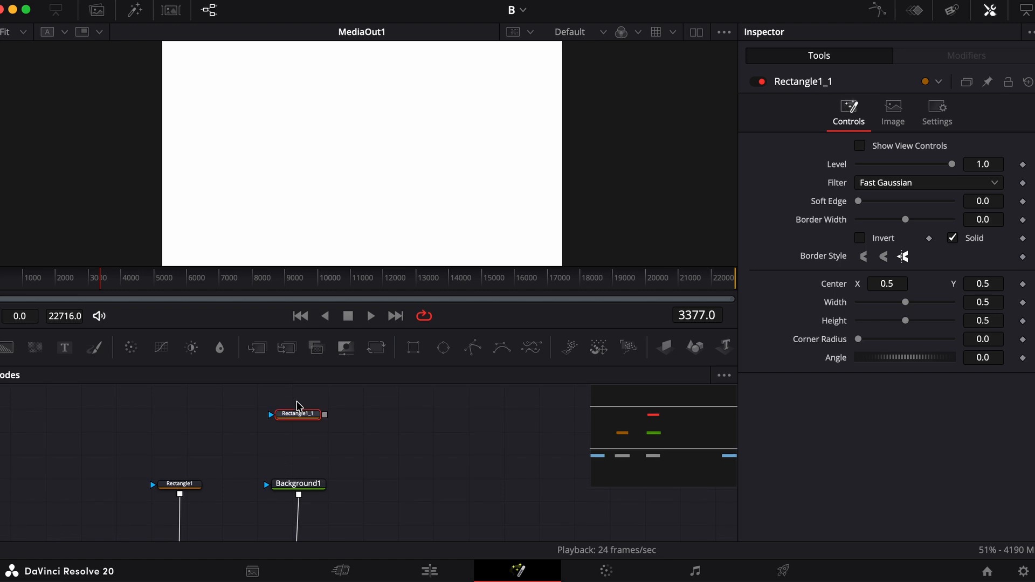
left_click_drag(325, 416, 288, 487)
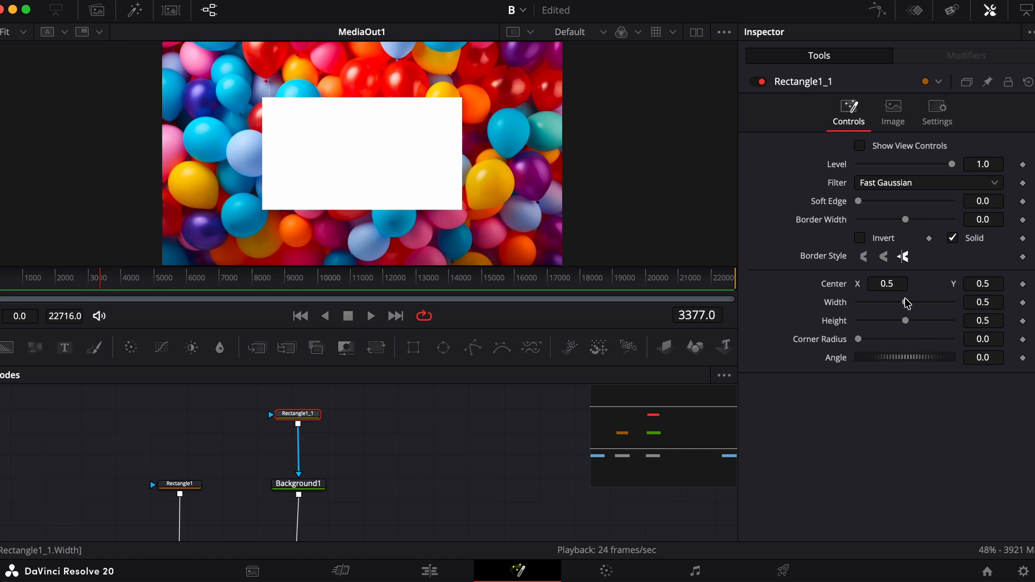
- Narrow the copied rectangle and round its corners, then try other size and position values on Rectangle1 and reset them
left_click_drag(906, 302, 882, 302)
left_click_drag(858, 339, 870, 341)
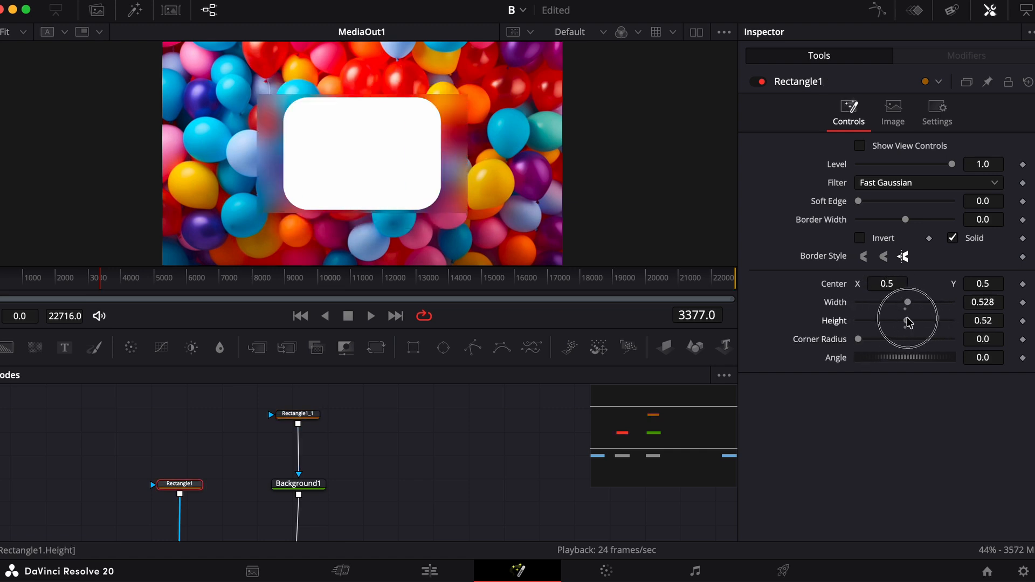
left_click_drag(908, 321, 918, 320)
left_click_drag(976, 283, 451, 249)
double_click(835, 286)
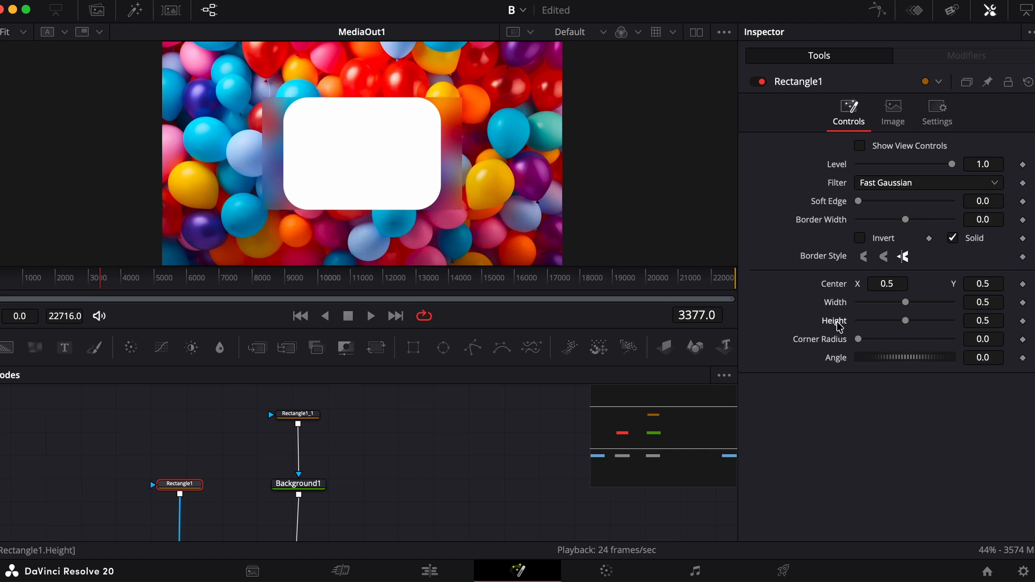
- Resume playback and delete the Rectangle1_1 mask copy from above Background1
key("space")
left_click(287, 415)
key("Delete")
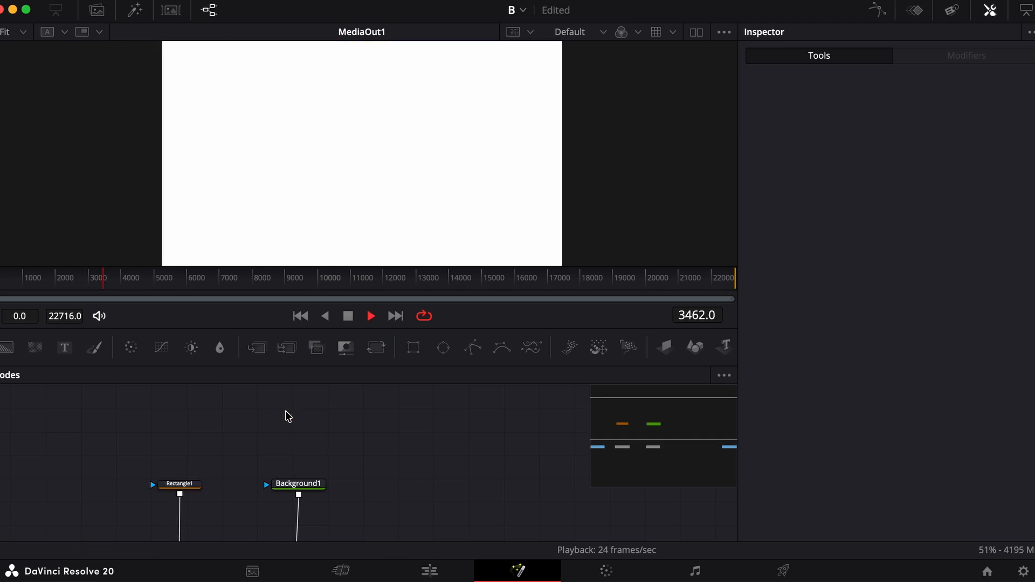
- Paste an instance of Rectangle1 above Background1 and connect it to Background1's mask input
left_click(178, 485)
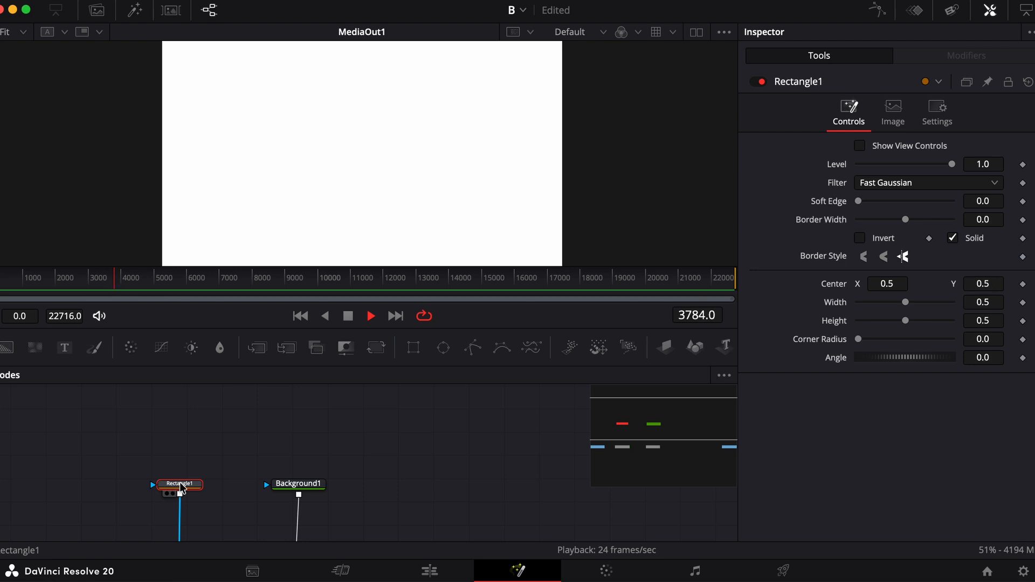
left_click(286, 426)
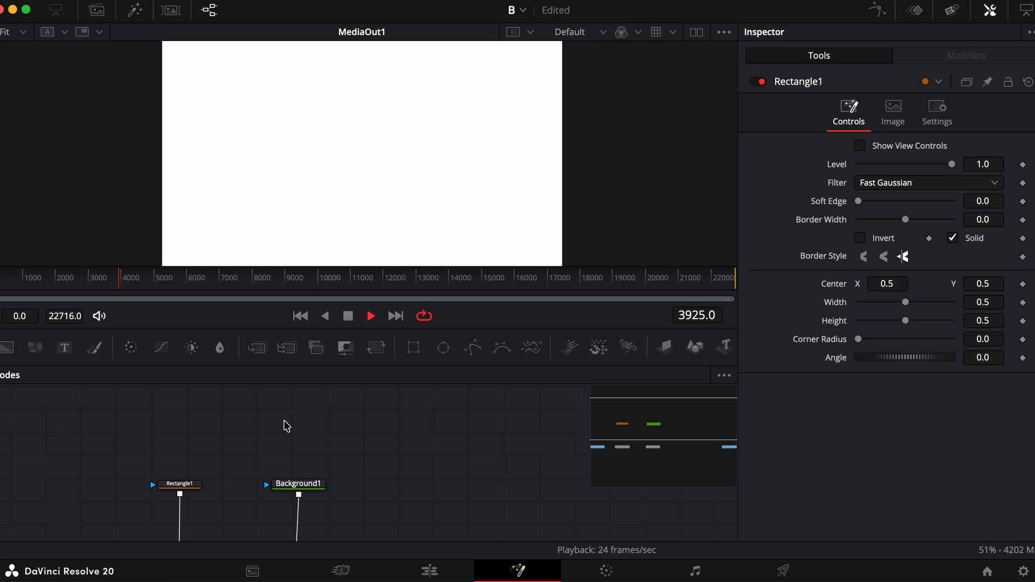
key("ctrl+shift+v")
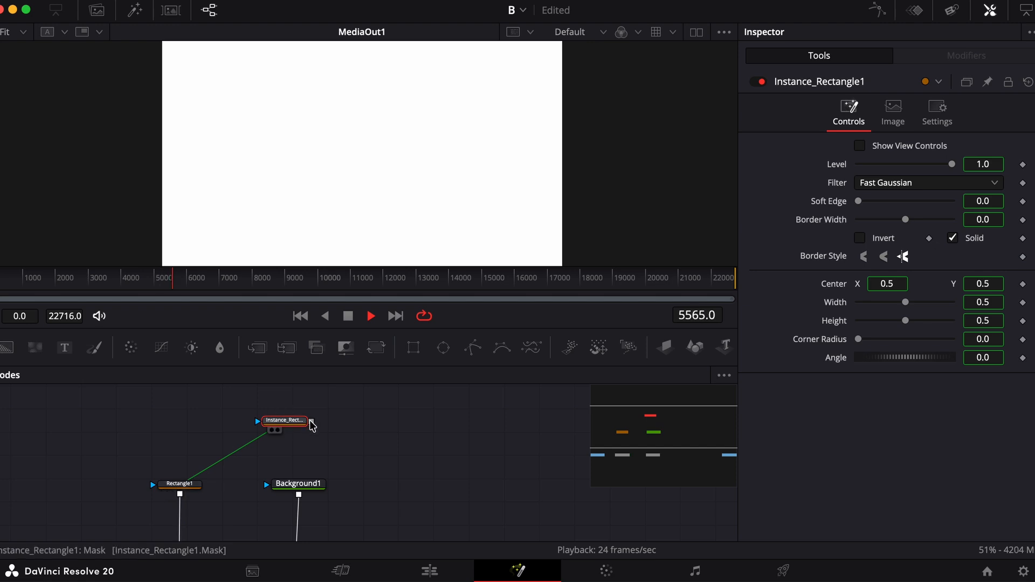
left_click_drag(311, 423, 304, 488)
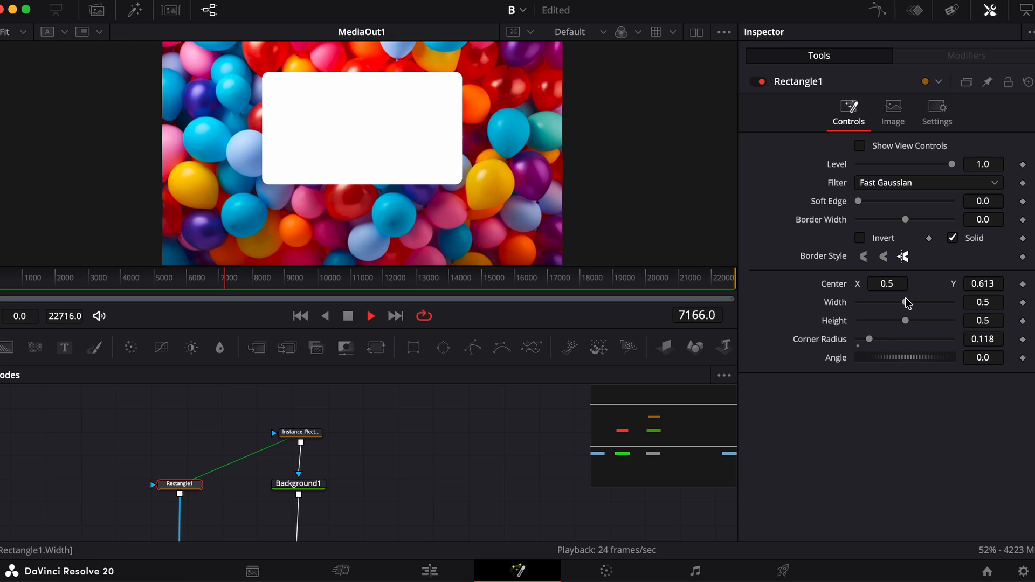
- Adjust Rectangle1's vertical centre to 0.613 and narrow its width to 0.449
mouse_move(909, 304)
left_mouse_down()
mouse_move(870, 300)
mouse_move(909, 301)
mouse_move(895, 295)
left_mouse_up()
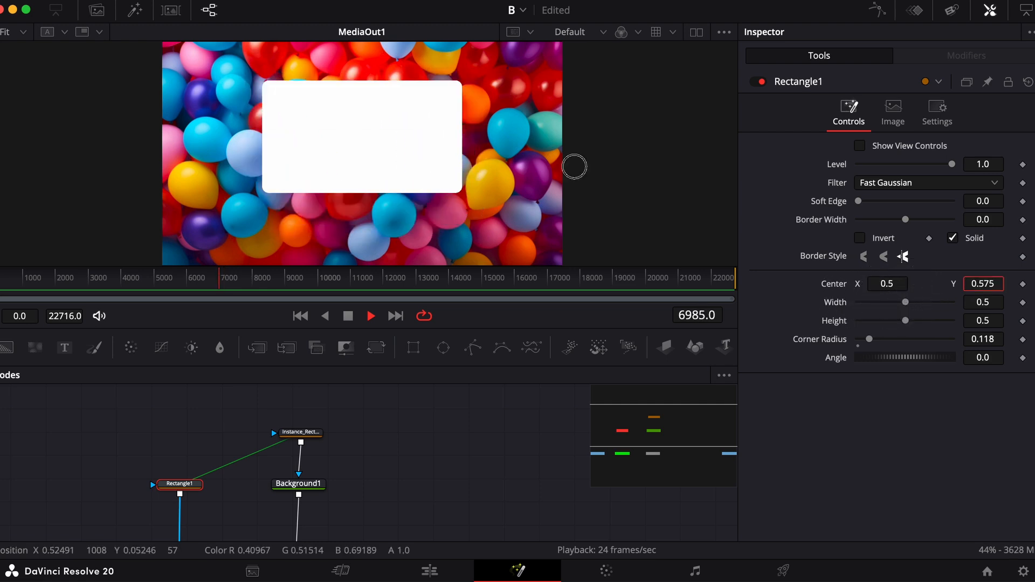
left_click_drag(574, 166, 548, 124)
left_click_drag(905, 302, 901, 287)
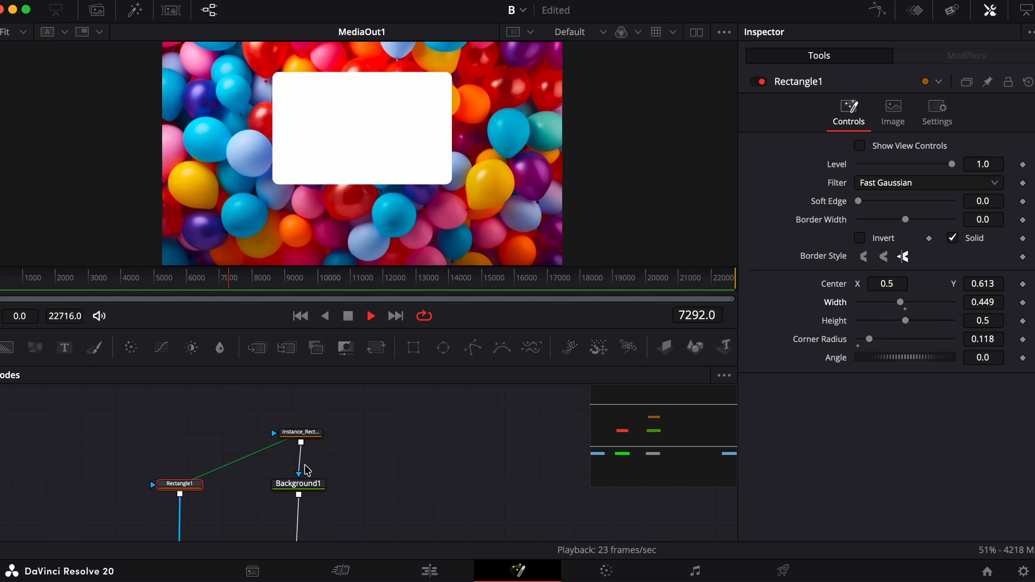
- Disconnect the Rectangle1 instance from Background1 and paste an ordinary copy of Rectangle1 beside it
left_click(299, 477)
left_click_drag(298, 479, 339, 446)
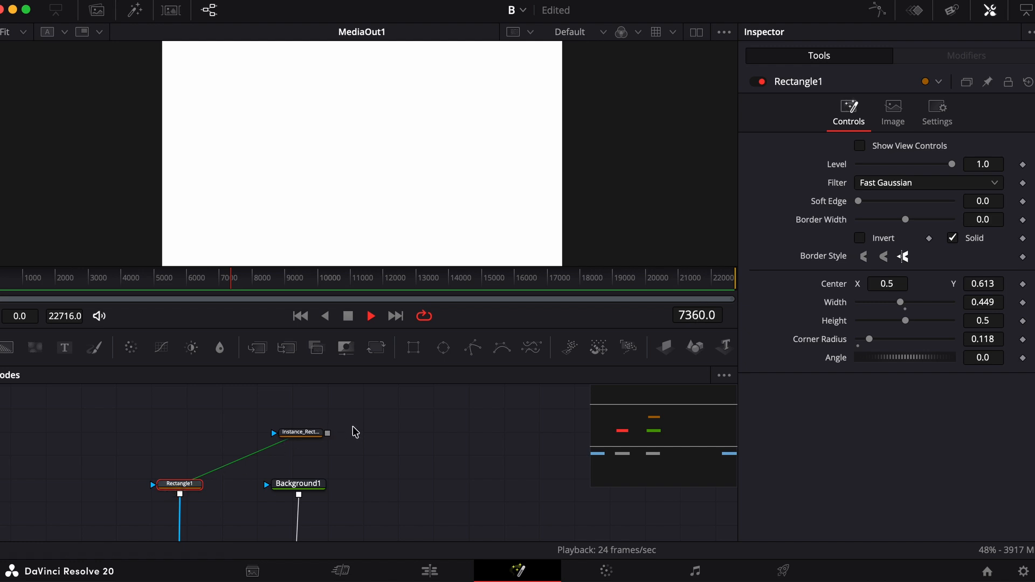
left_click(367, 429)
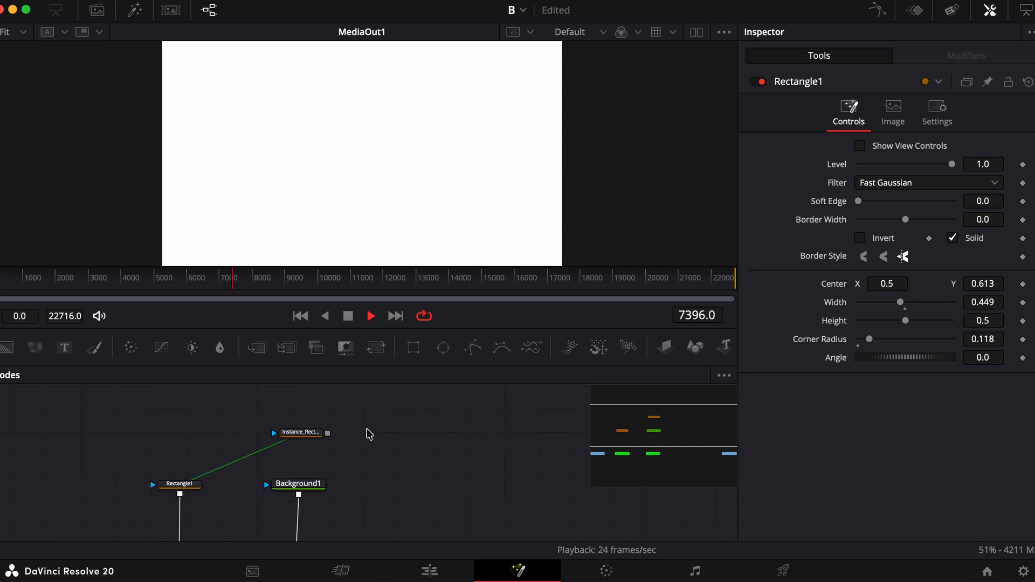
key("ctrl+v")
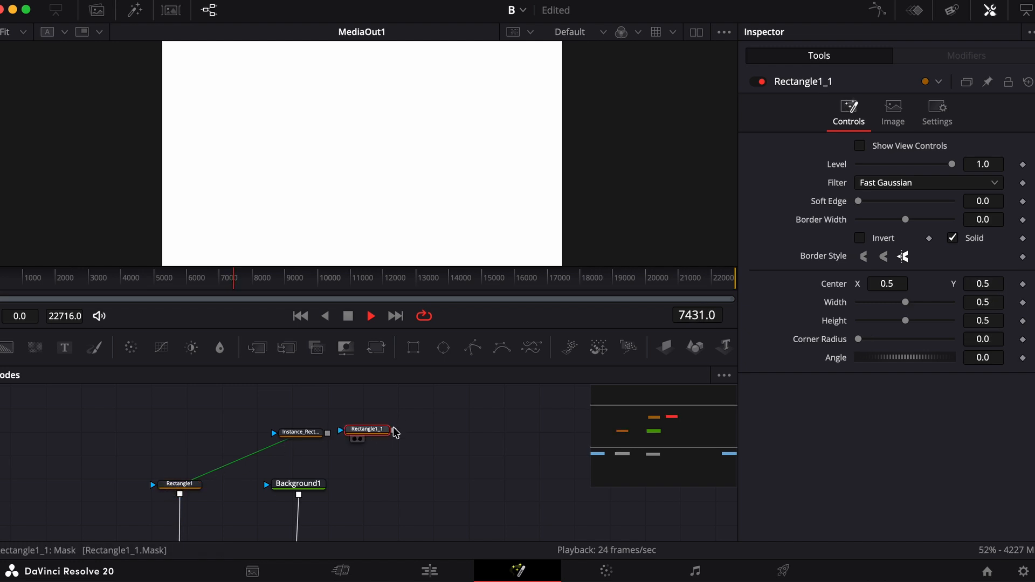
- Set the instance aside above Rectangle1 as a disabled node and connect Rectangle1_1 to Background1's mask input instead
left_click_drag(300, 432, 177, 412)
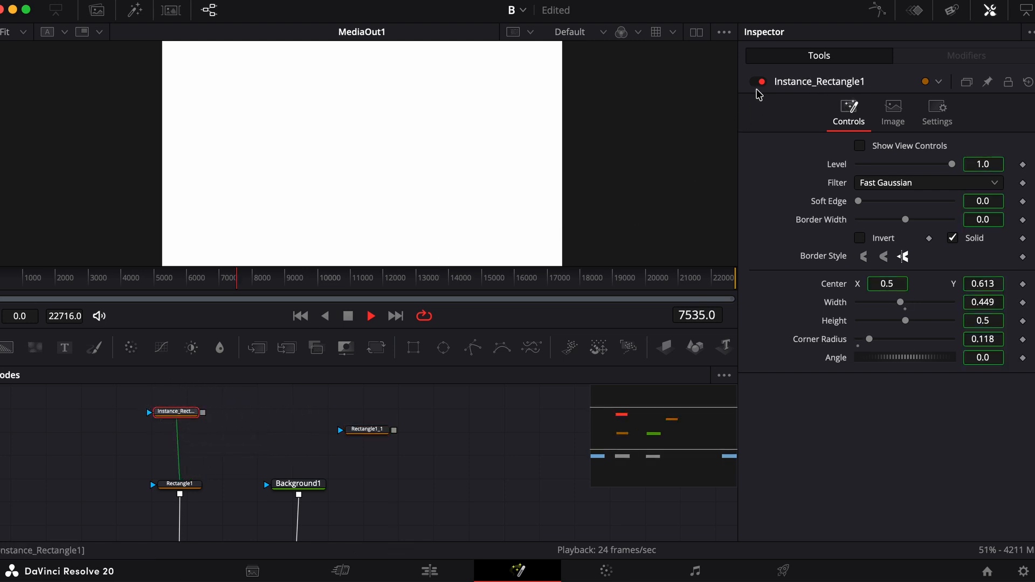
left_click(758, 81)
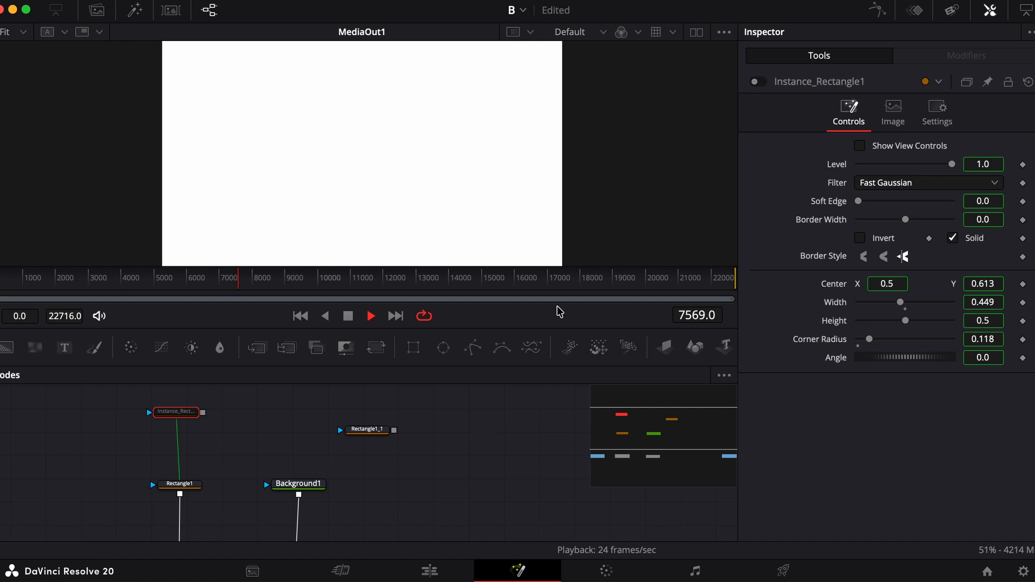
left_click_drag(394, 430, 302, 422)
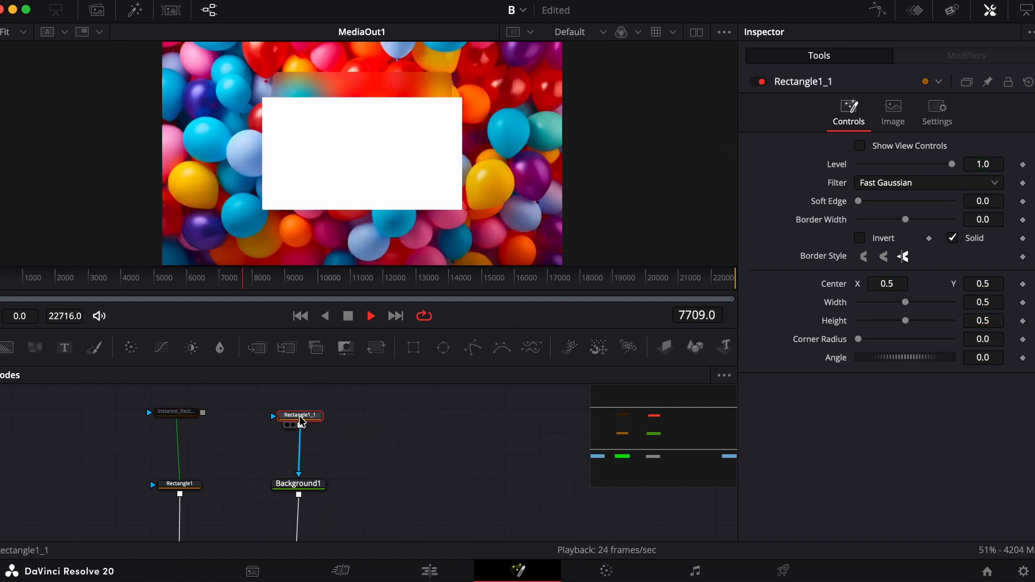
left_click(953, 238)
left_click(953, 238)
- Try narrowing Rectangle1 down to a width of 0.0 and widening it again
left_click_drag(908, 305, 879, 302)
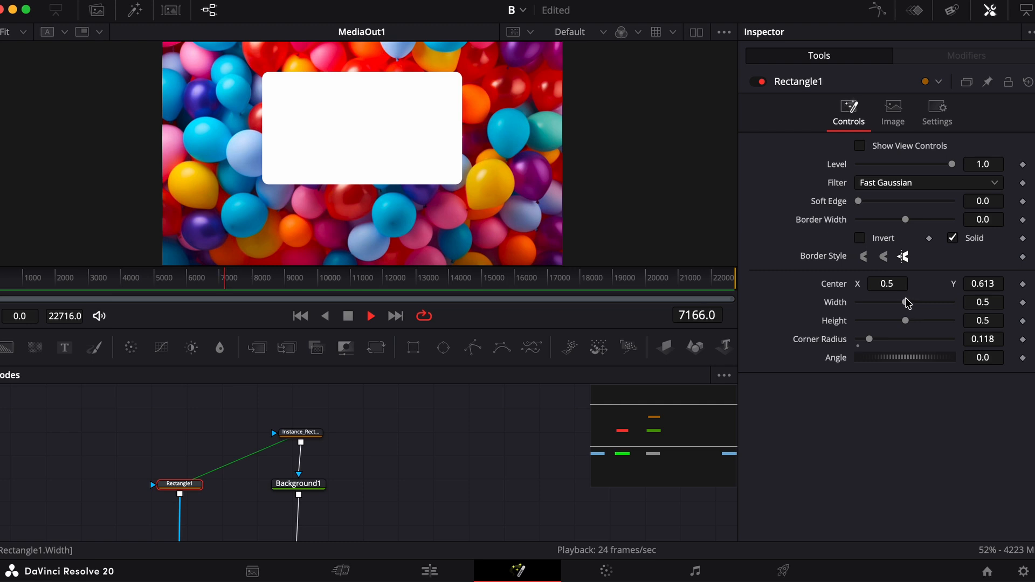
left_click_drag(907, 302, 858, 305)
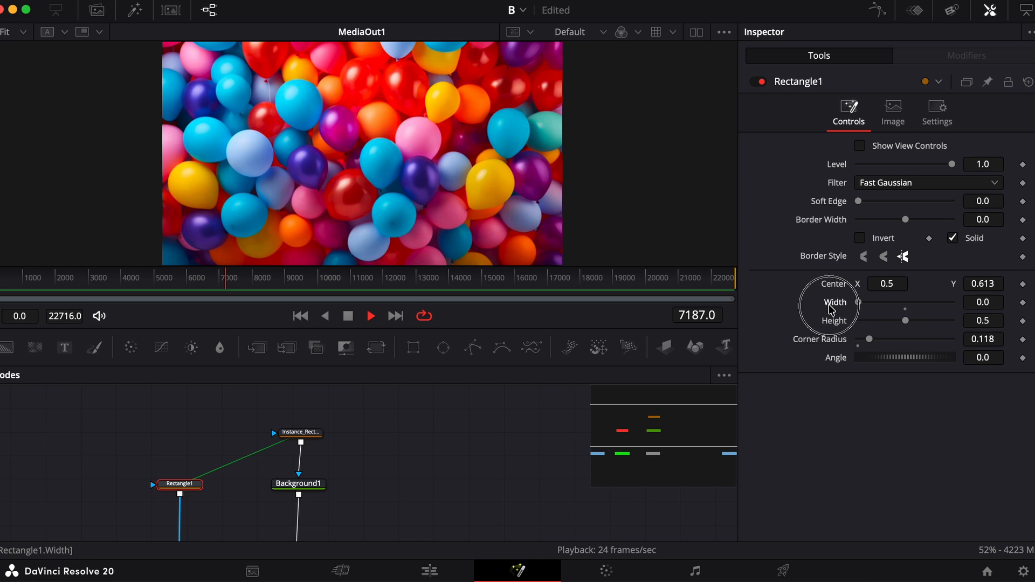
left_click_drag(858, 302, 899, 296)
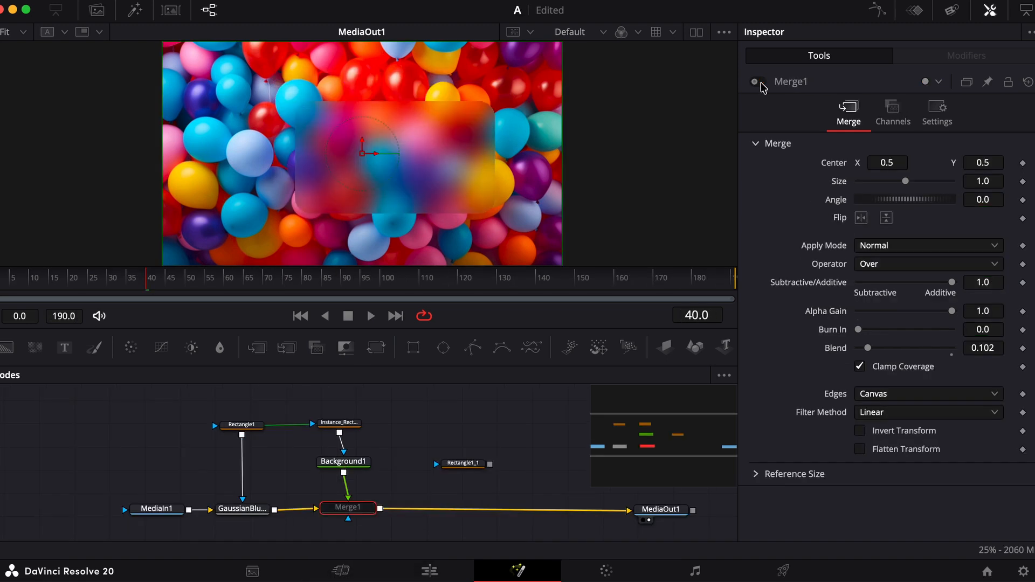
- Switch Merge1 off and on to preview the blurred panel with and without the white overlay
left_click(761, 84)
left_click(761, 82)
left_click(762, 82)
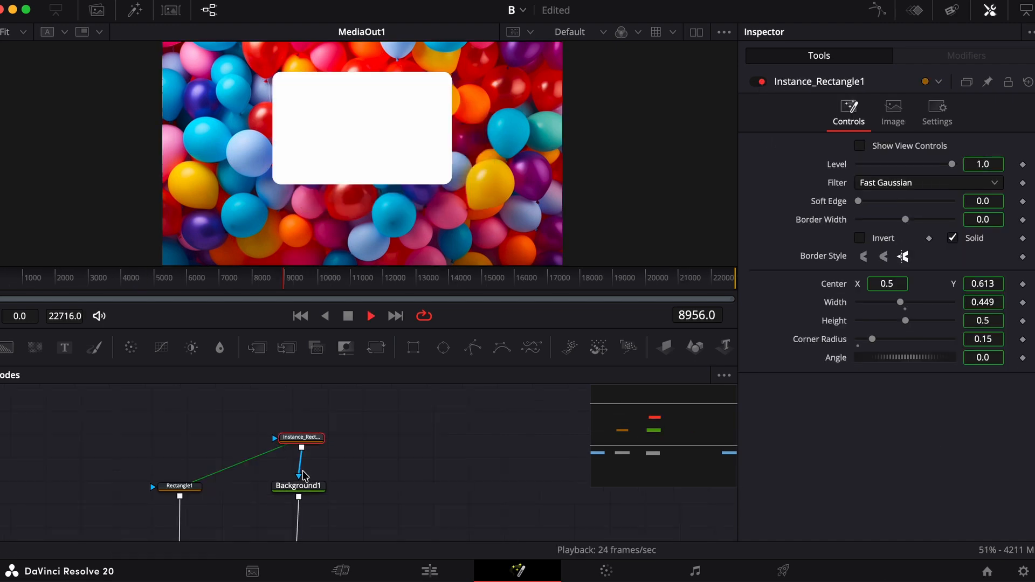
- Lower Merge1's Blend to 0.1 so the white background becomes a faint overlay on the blurred panel
scroll(302, 488, "down", 5)
scroll(302, 488, "up", 2)
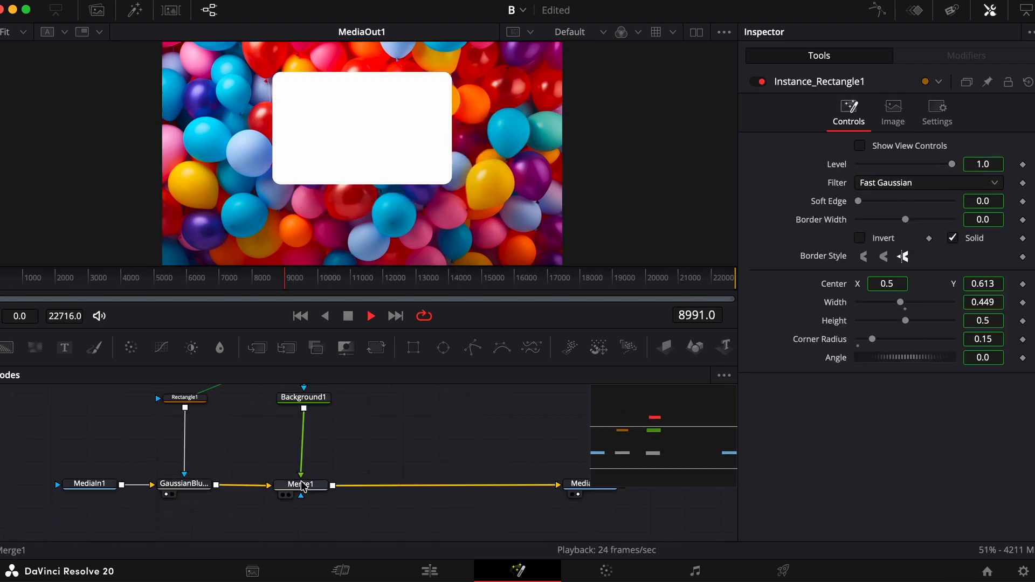
left_click(302, 486)
scroll(302, 488, "up", 2)
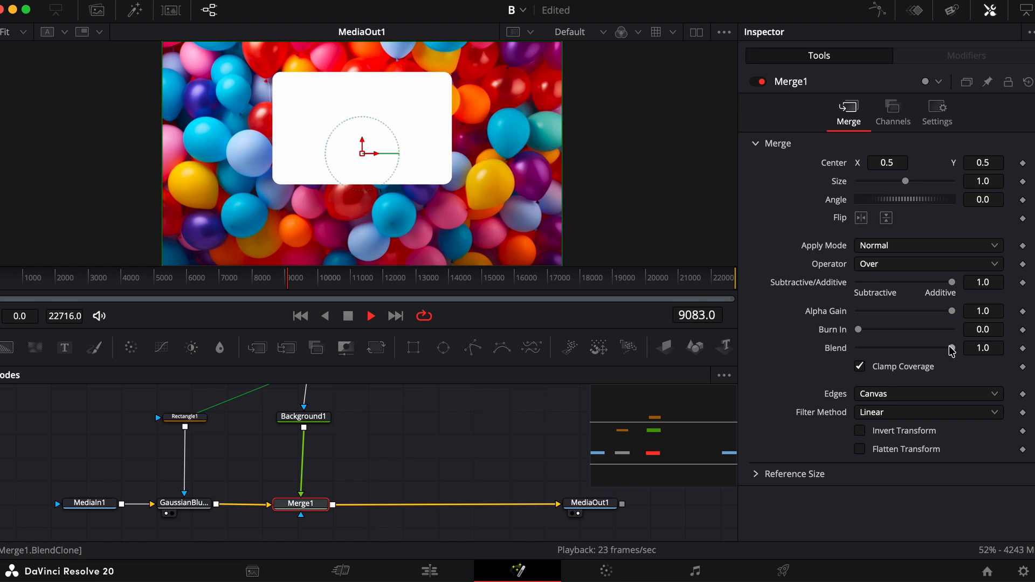
left_click_drag(953, 350, 869, 348)
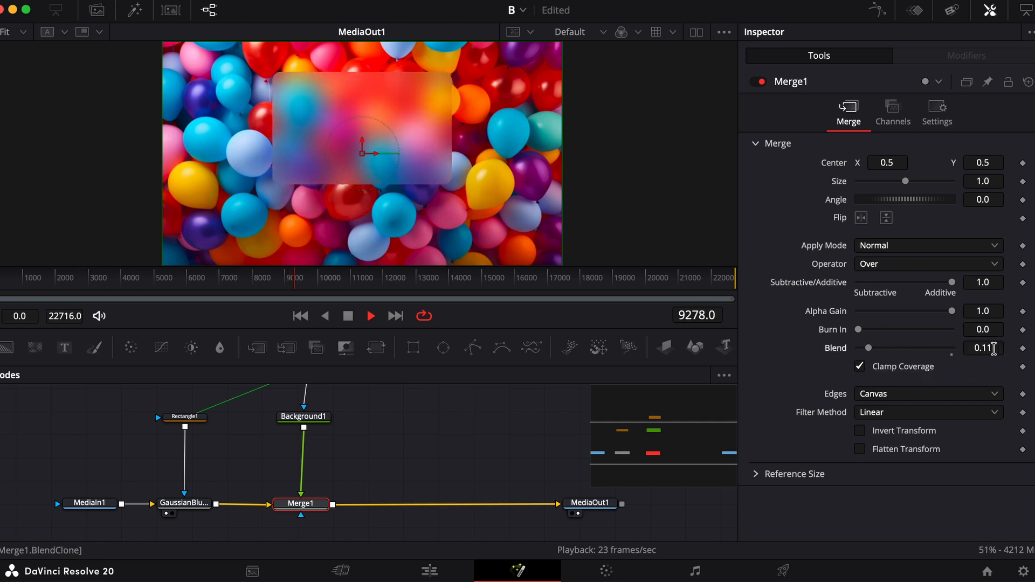
left_click(994, 349)
key("BackSpace")
key("Tab")
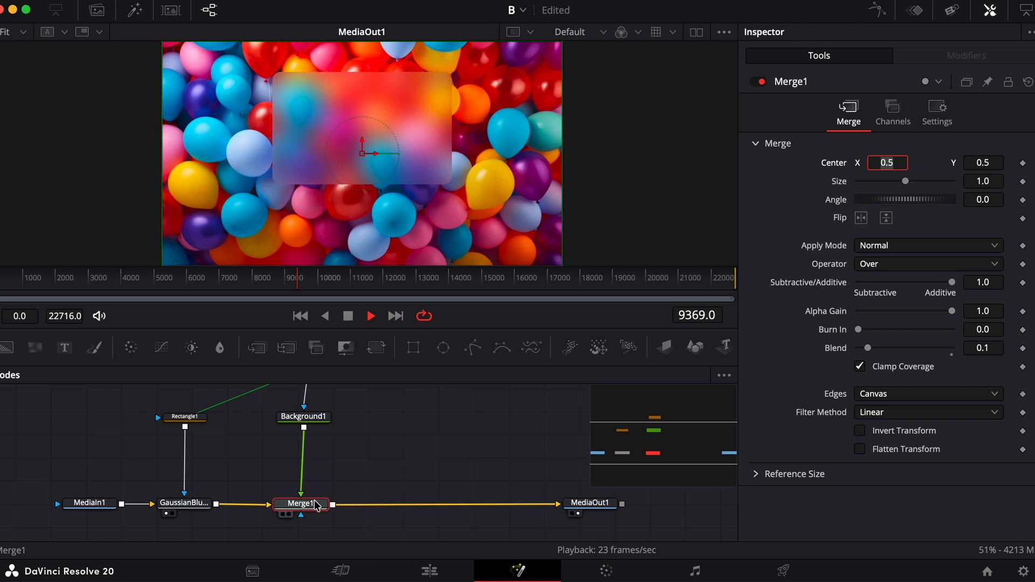
- Repeatedly disable and enable Merge1 to compare the panel with and without the faint white overlay
left_click(762, 82)
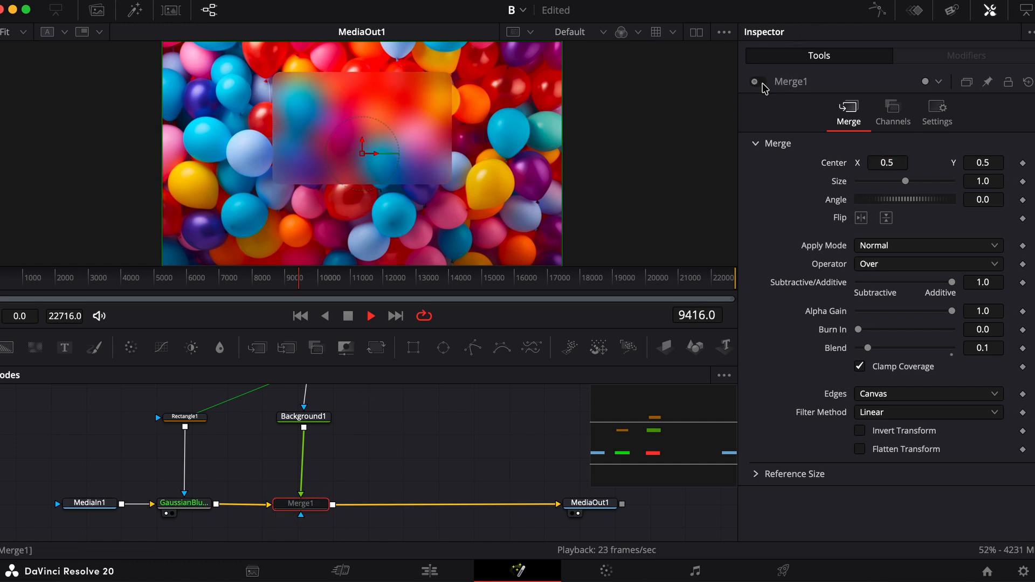
left_click(762, 82)
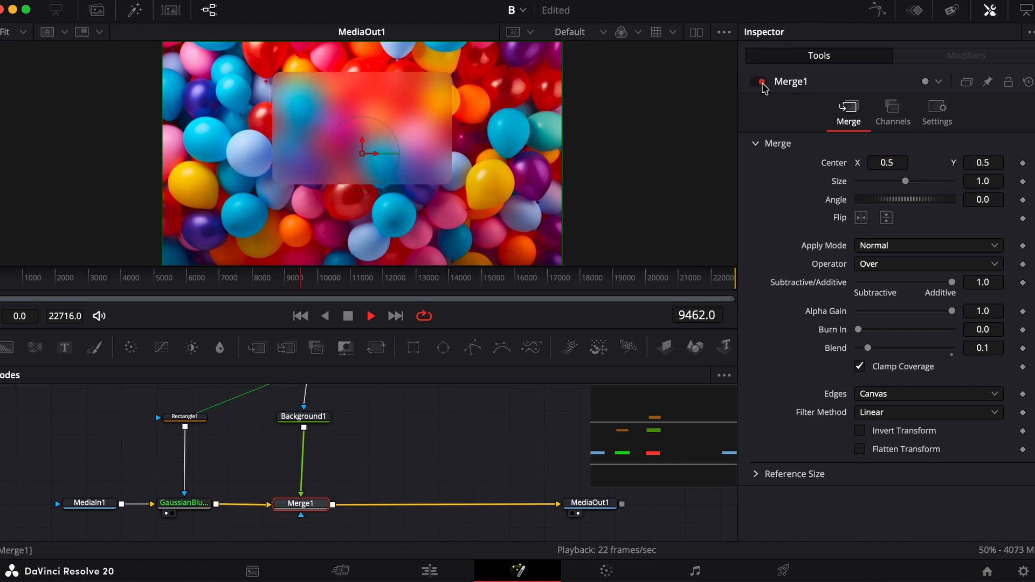
left_click(762, 83)
left_click(762, 82)
left_click(762, 83)
left_click(762, 82)
left_click(762, 83)
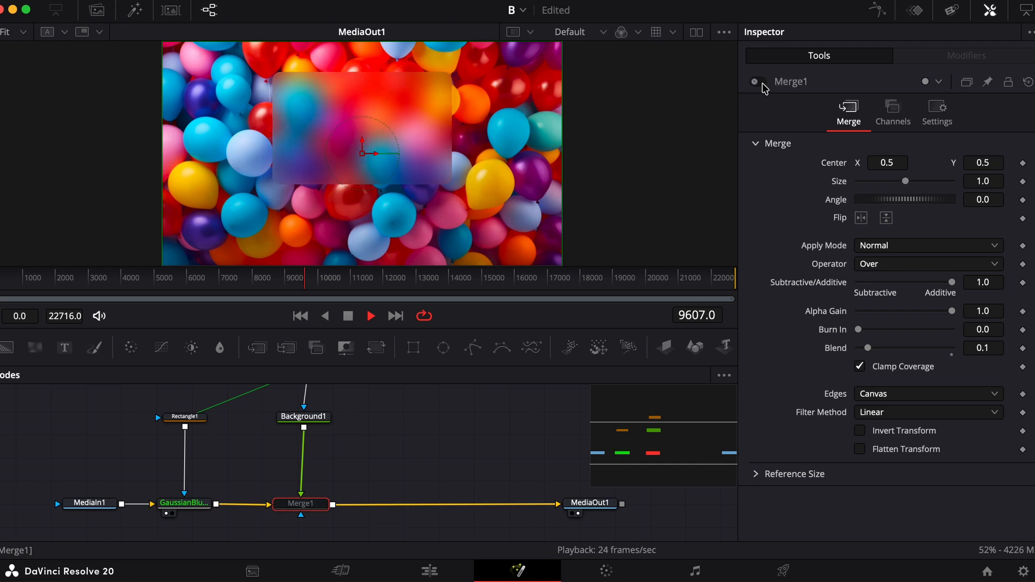
left_click(762, 82)
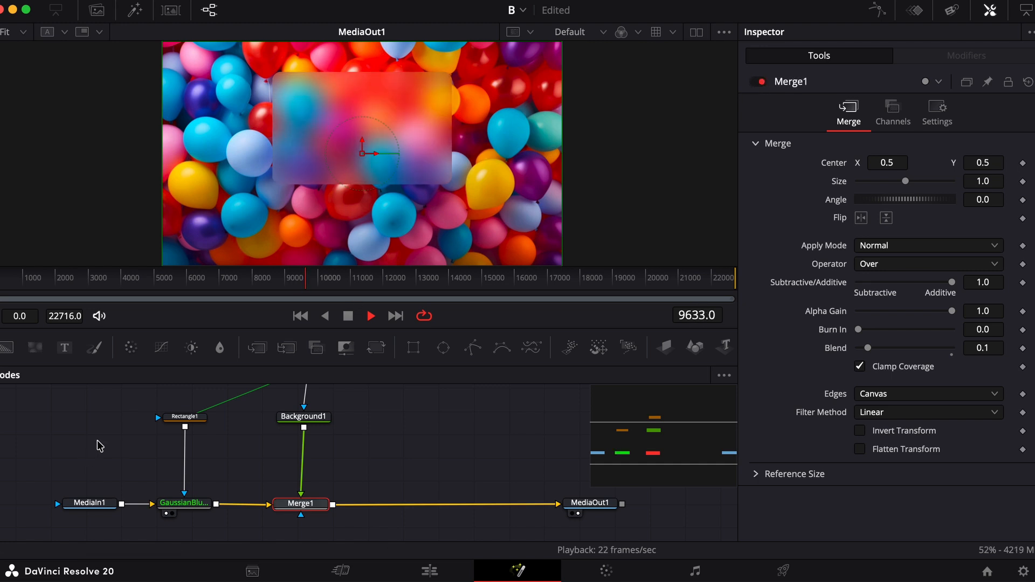
- Repeatedly disable and enable Merge2 to compare the panel with and without the outline
left_click(762, 82)
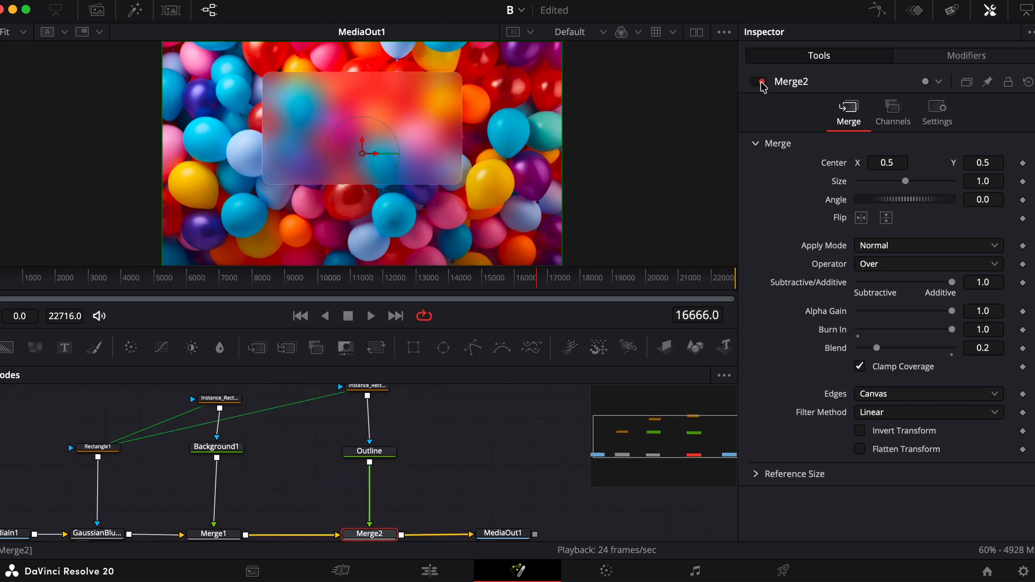
left_click(762, 83)
left_click(762, 83)
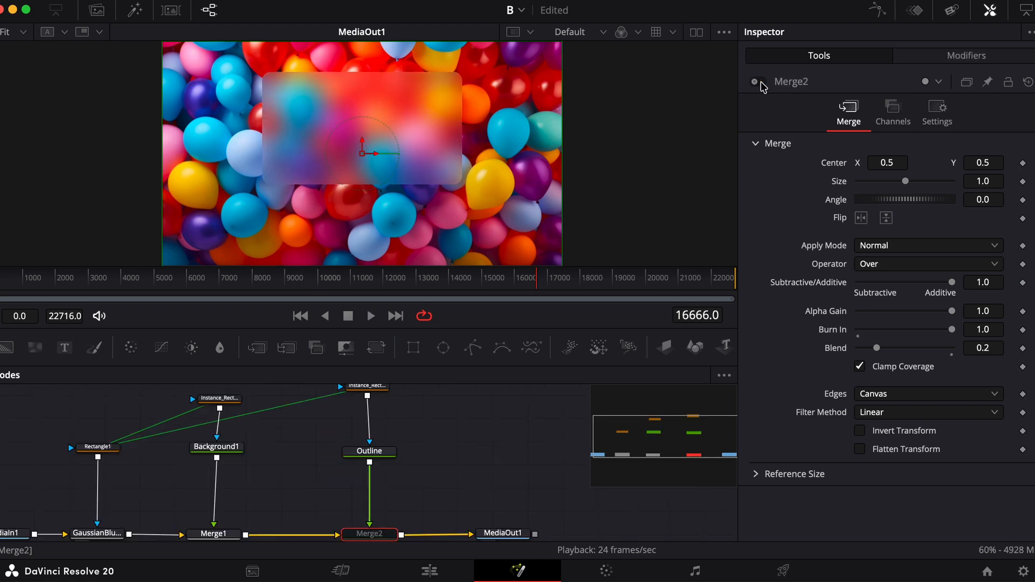
left_click(762, 82)
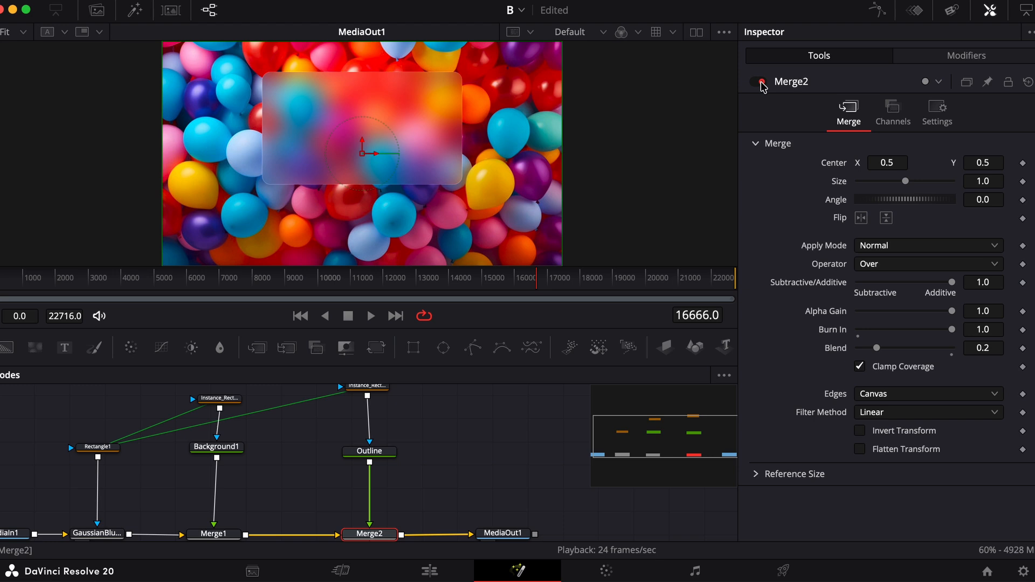
left_click(762, 82)
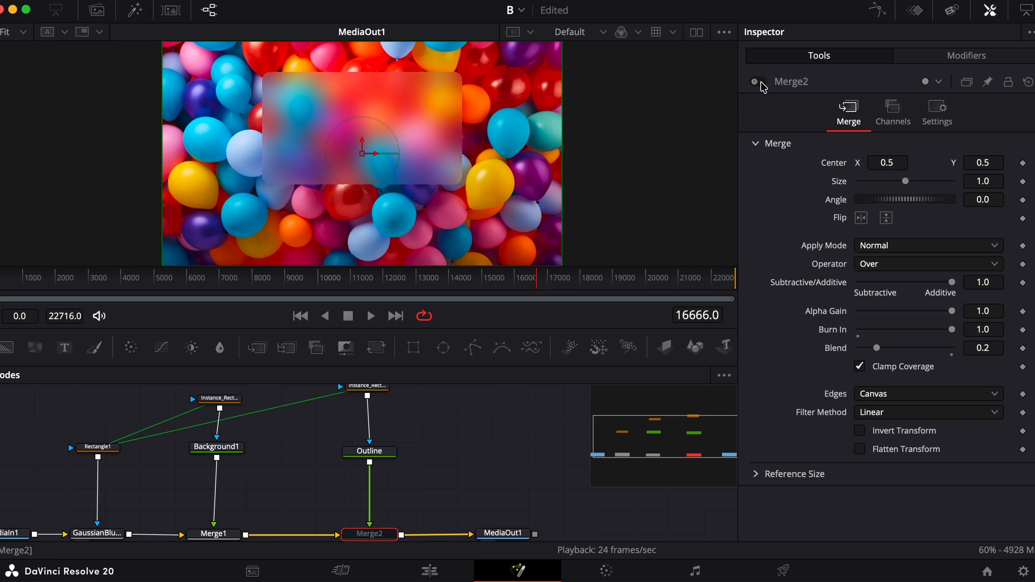
left_click(762, 82)
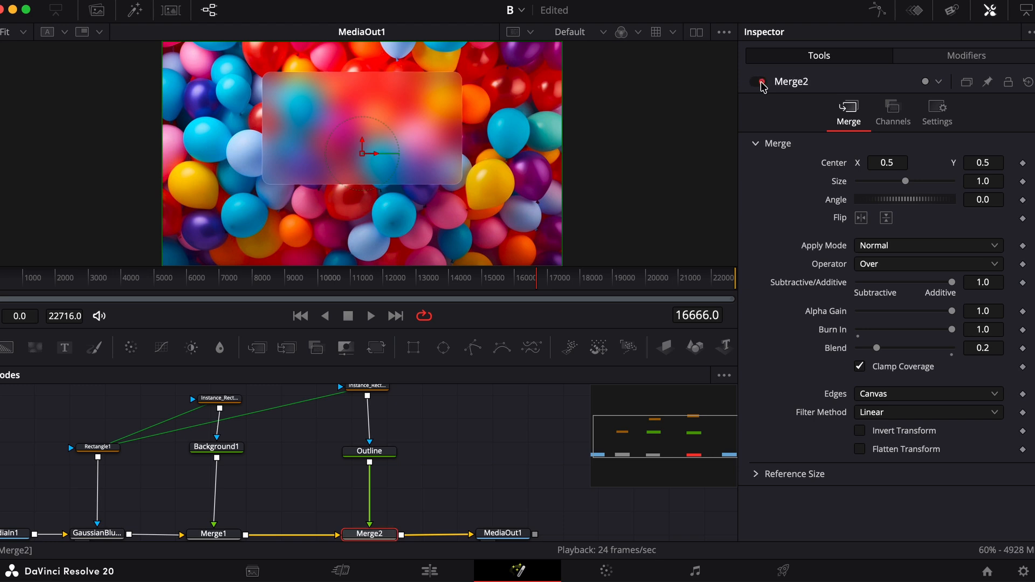
- Resume playback and place a second instance of Rectangle1 to the right of the Background1 branch
key("space")
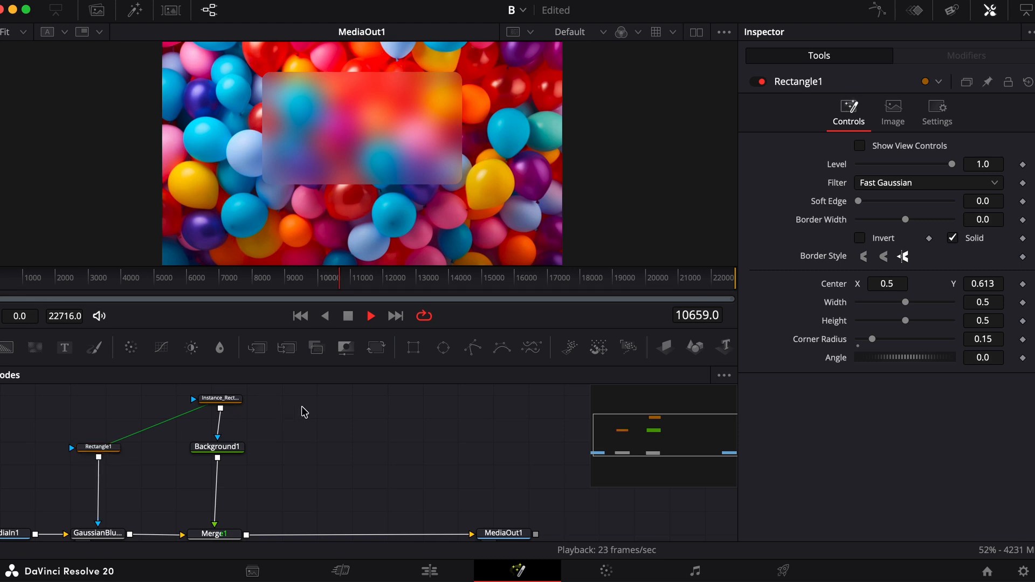
left_click_drag(410, 419, 398, 426)
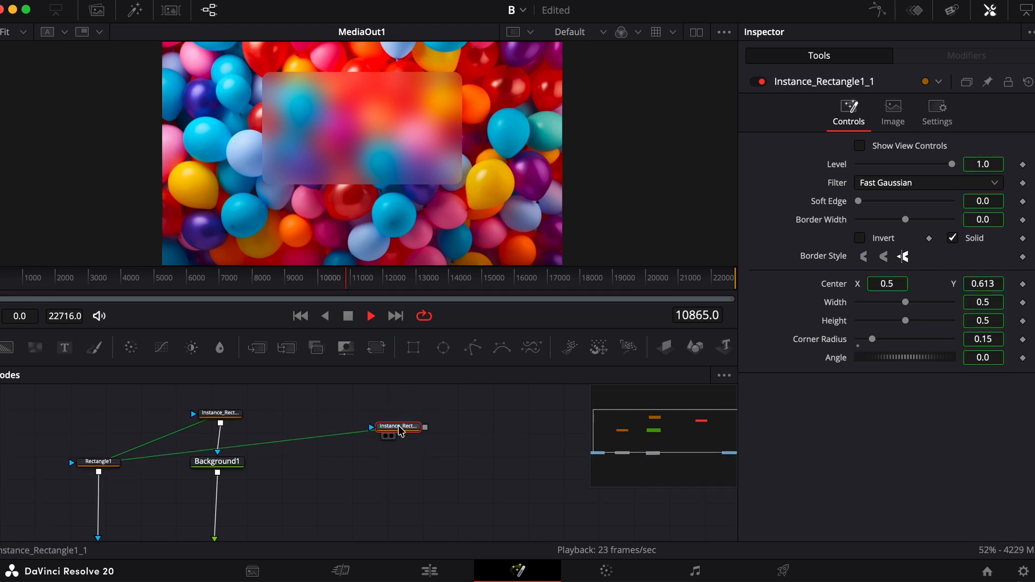
scroll(345, 490, "down", 2)
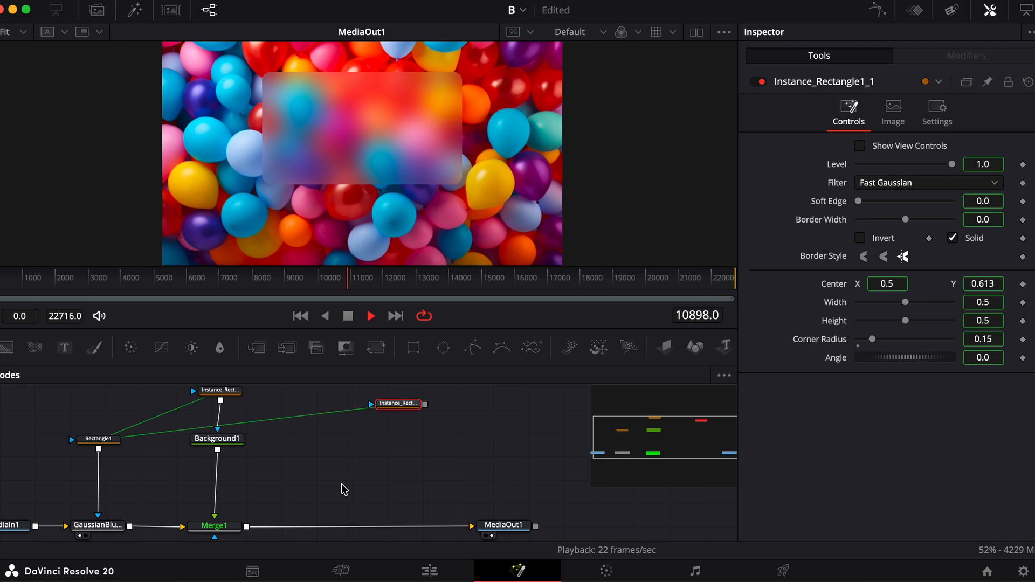
- Copy Background1 and paste the duplicate below the second Rectangle1 instance
left_click(225, 442)
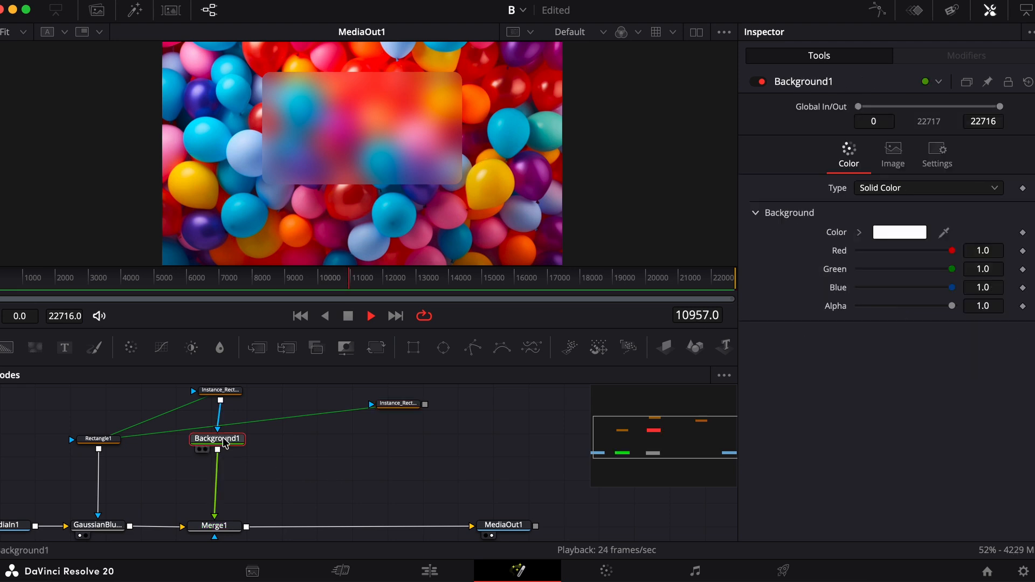
left_click(371, 449)
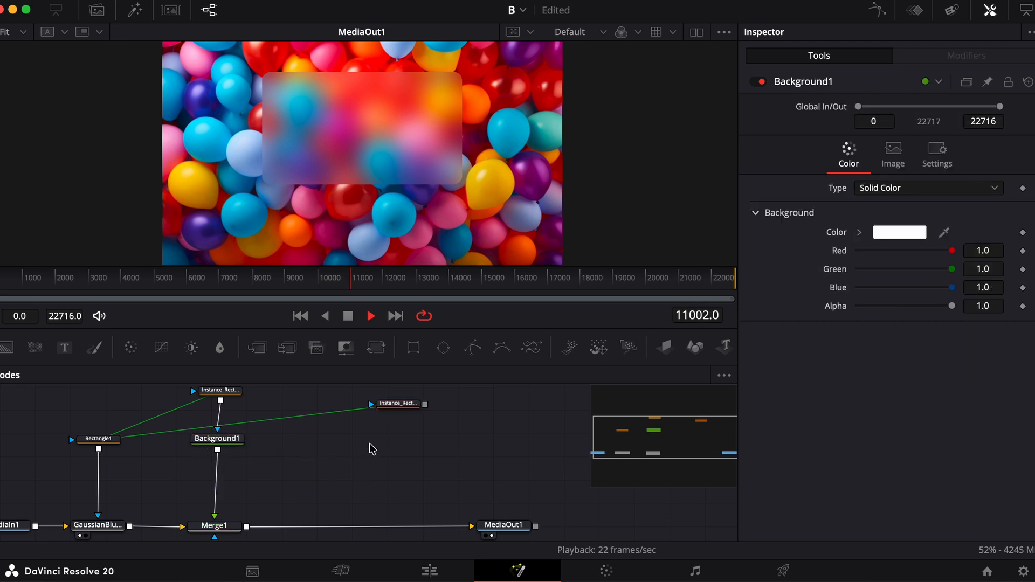
key("ctrl+v")
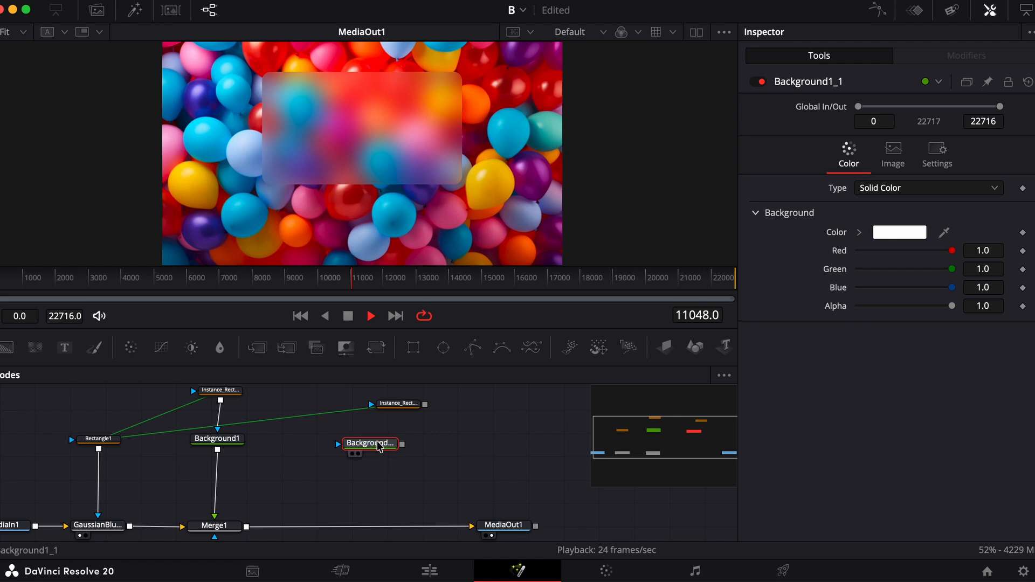
- Merge the duplicated background over Merge1's output, and inspect both background nodes
left_click_drag(402, 445, 250, 530)
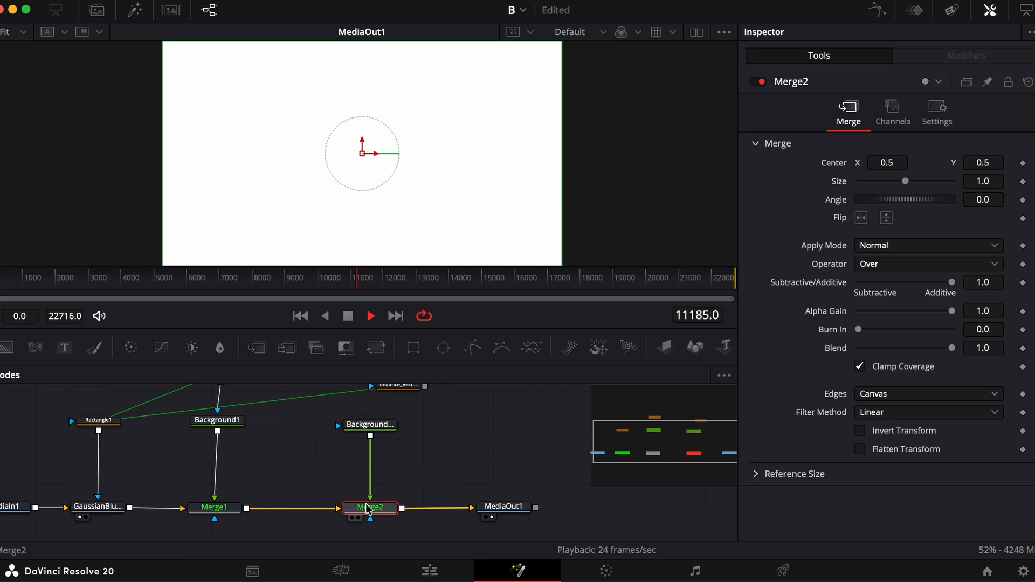
left_click(370, 426)
left_click(217, 421)
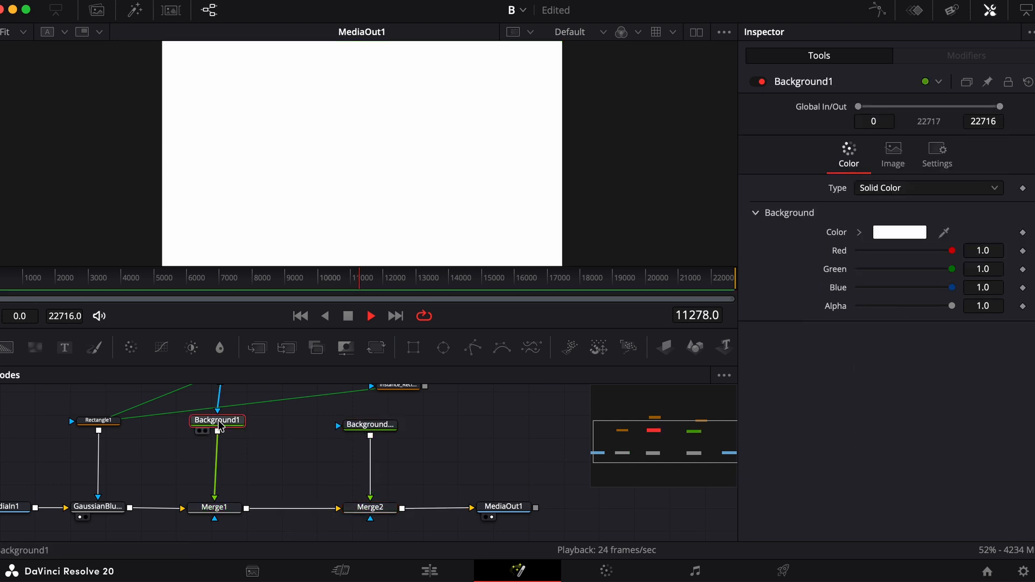
left_click(370, 424)
- Place the second Rectangle1 instance directly above the duplicated background and connect it as that background's mask
scroll(372, 431, "up", 2)
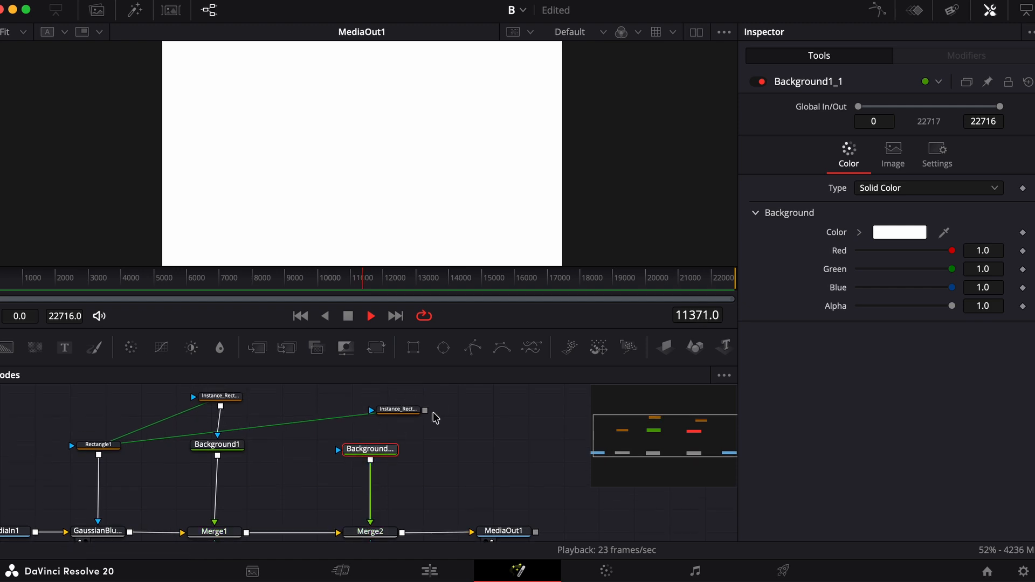
scroll(371, 447, "down", 1)
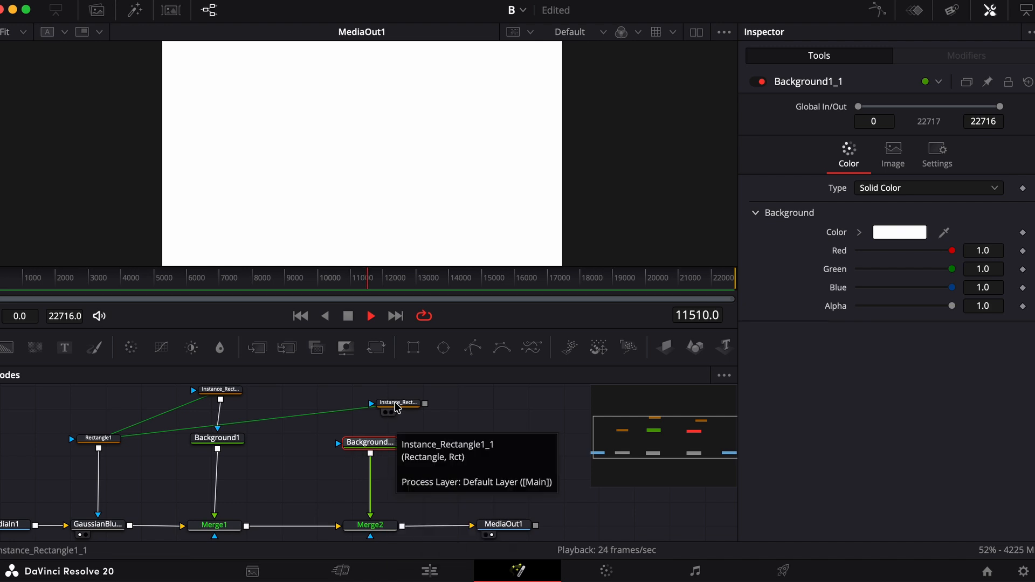
left_click_drag(395, 404, 372, 394)
- Rename the duplicated background node as Outline
key("F2")
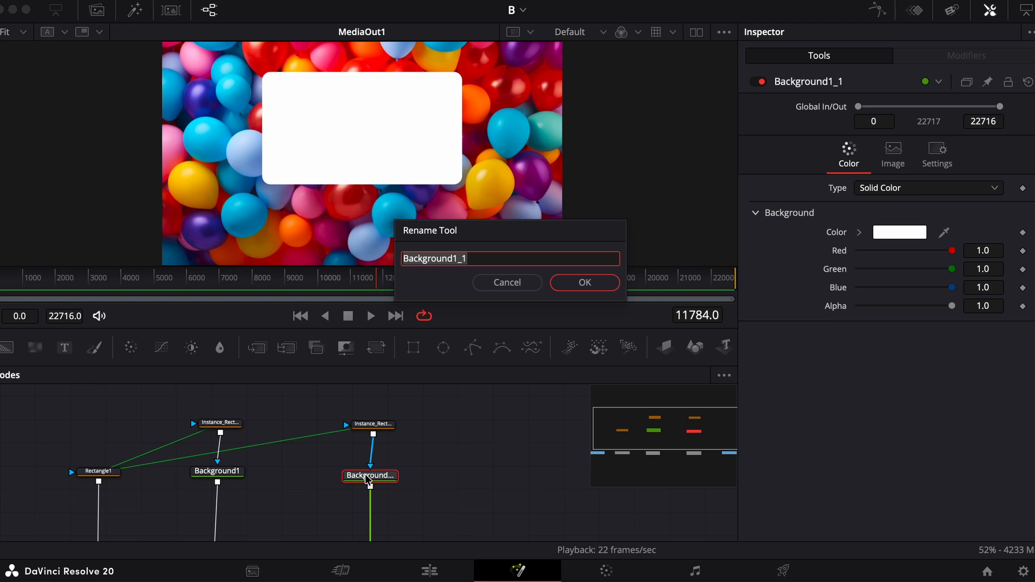
type("Outline")
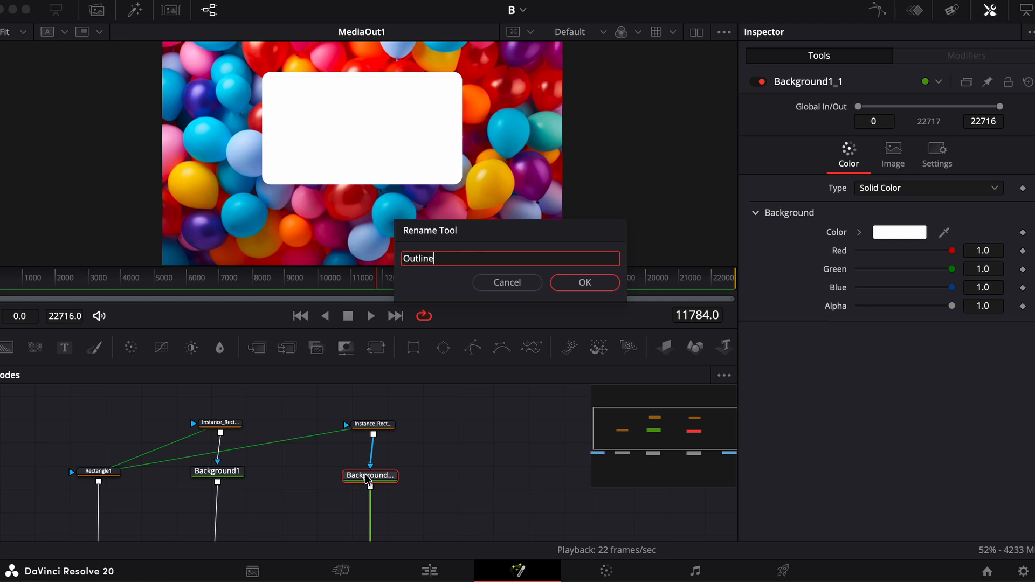
key("Return")
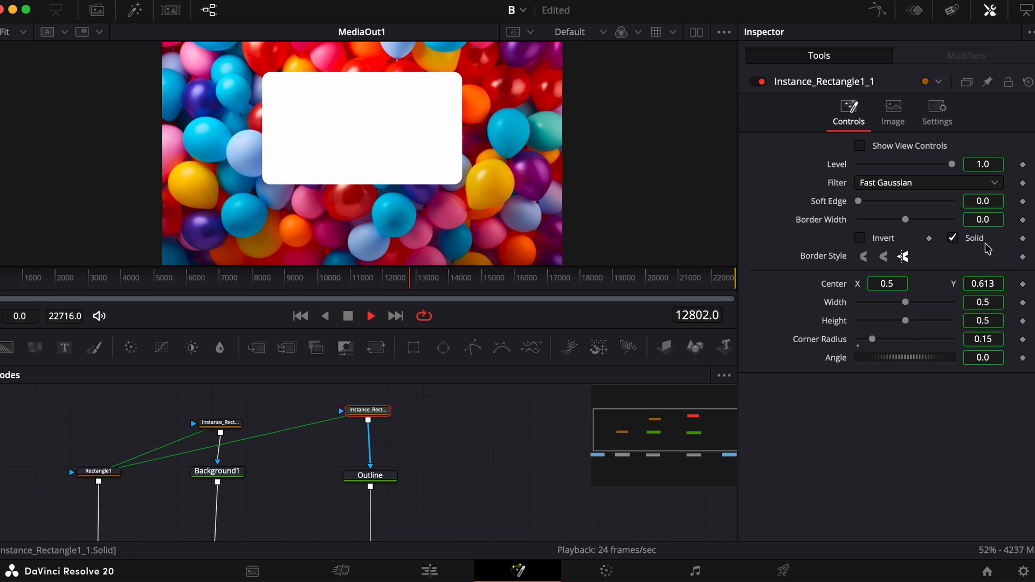
- Test the Solid, Invert and Soft Edge settings on the Outline's Rectangle1 instance while they are linked, restoring each one
left_click(954, 239)
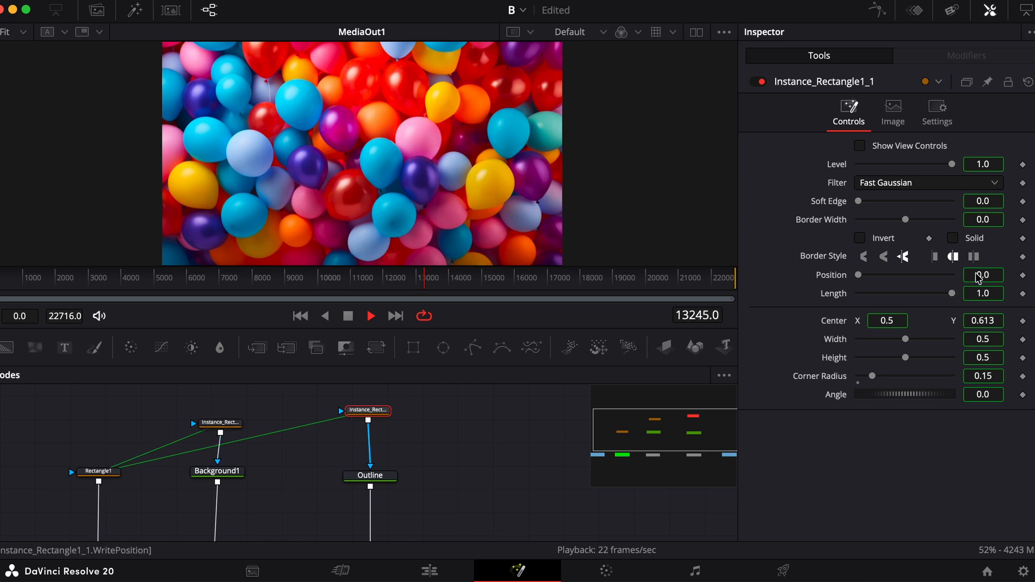
left_click(954, 238)
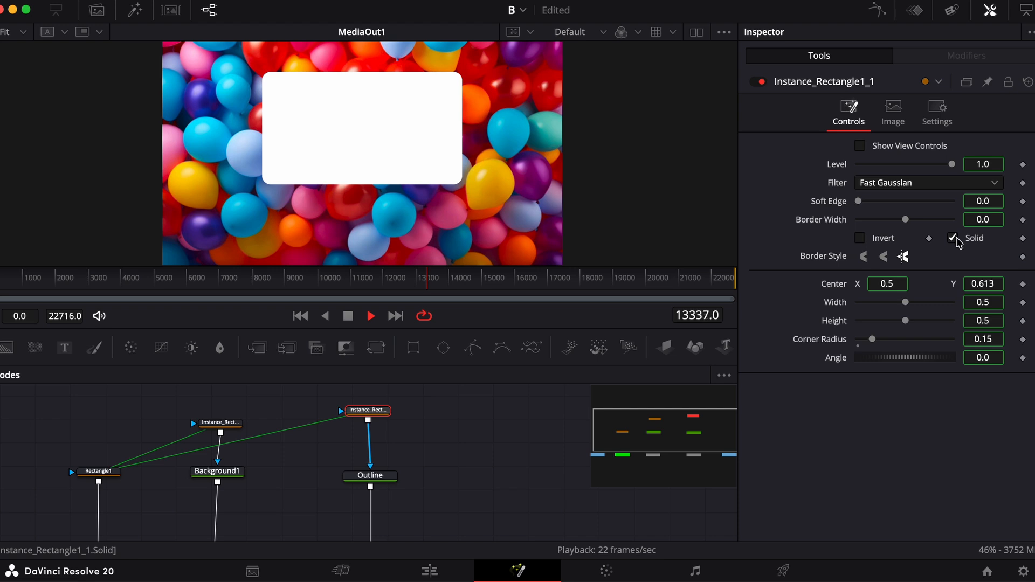
left_click(860, 239)
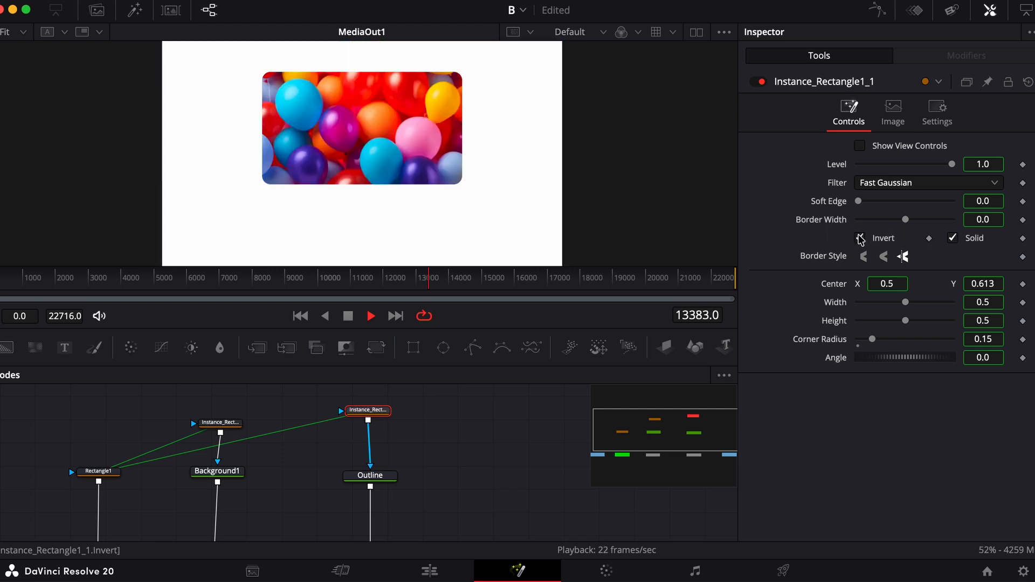
left_click(860, 239)
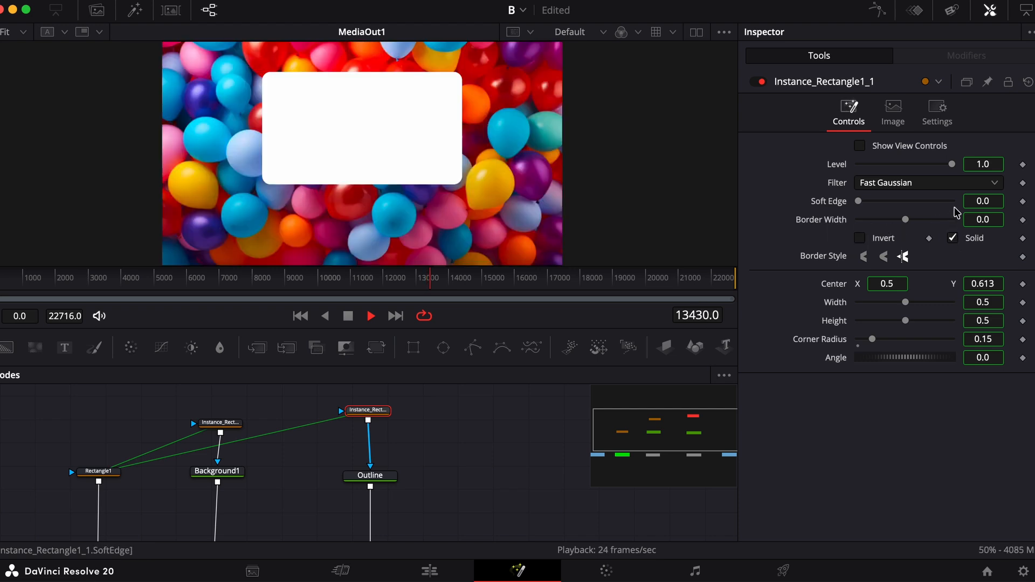
left_click_drag(859, 201, 823, 213)
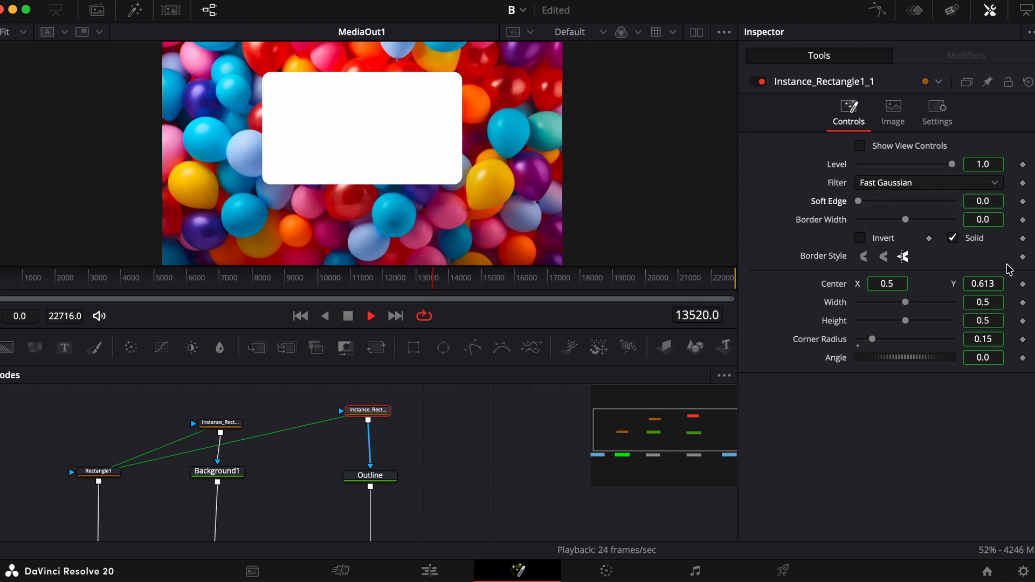
- Deinstance the Solid option on the Outline's rectangle mask and switch it off, comparing the panel with it on and off
right_click(977, 244)
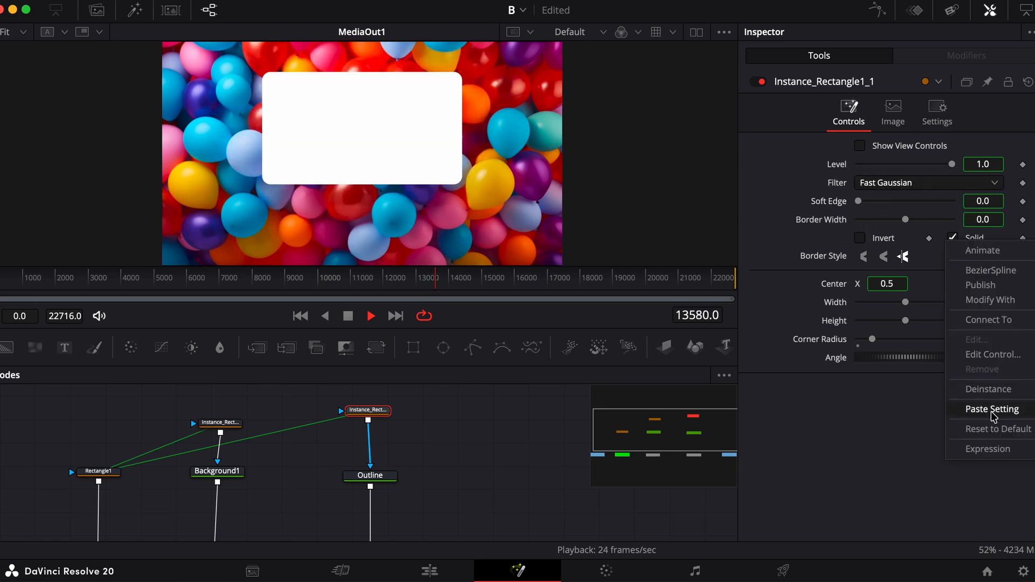
left_click(988, 392)
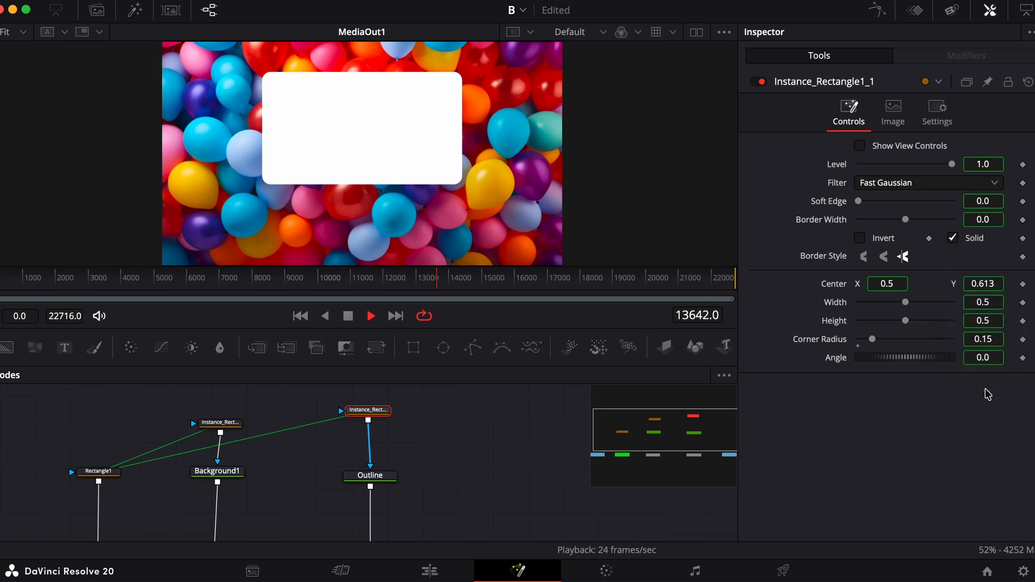
left_click(954, 239)
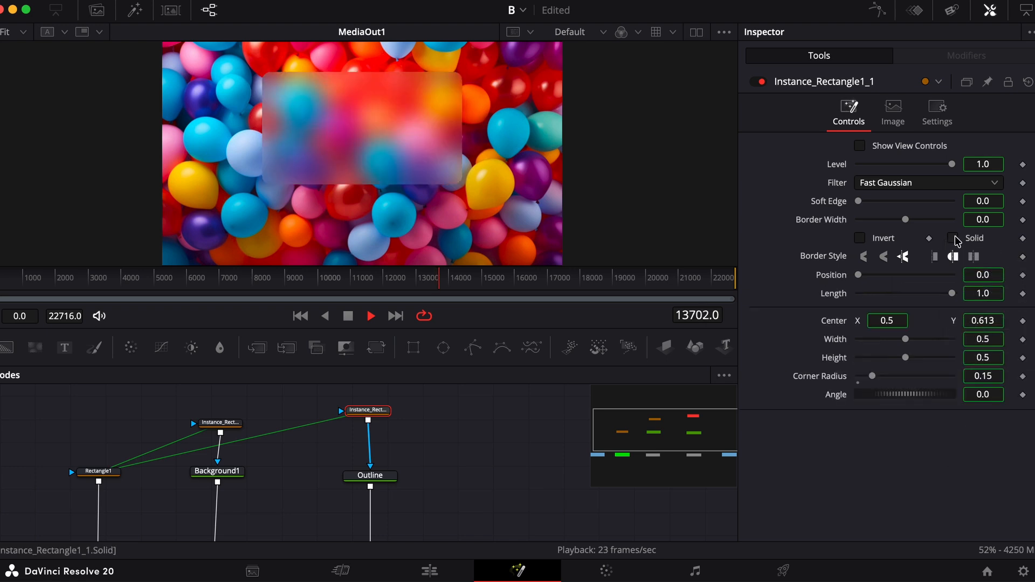
left_click(954, 239)
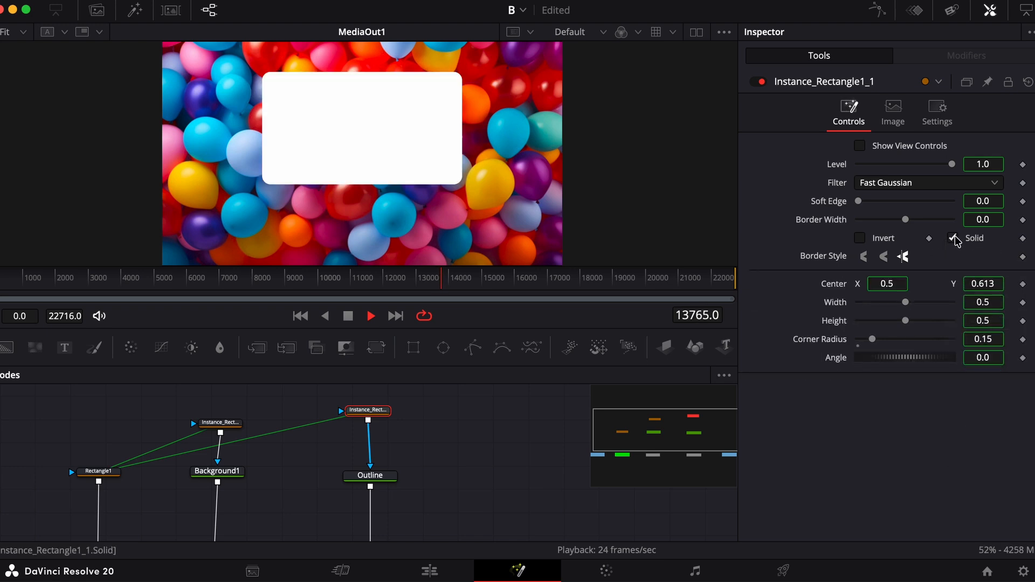
left_click(954, 239)
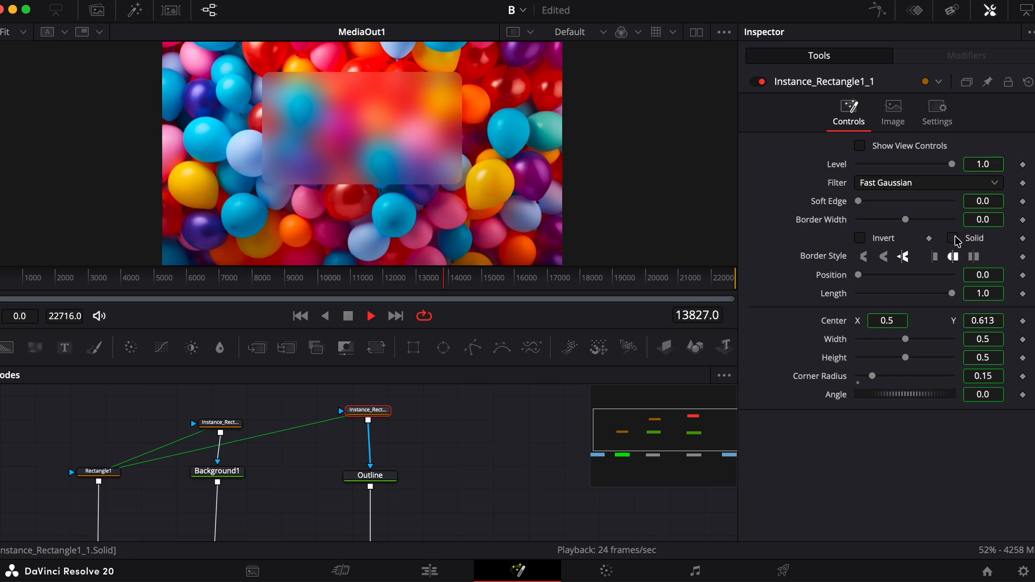
left_click(954, 239)
left_click(954, 239)
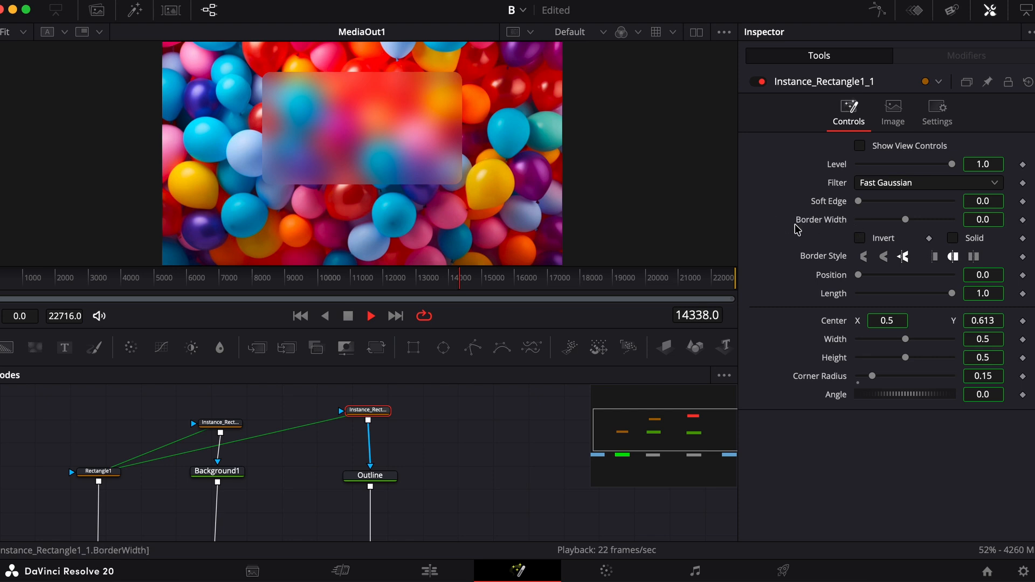
- Try a border width of about 0.102 on the Outline's mask while it is linked, and reset it to default
right_click(832, 223)
key("Escape")
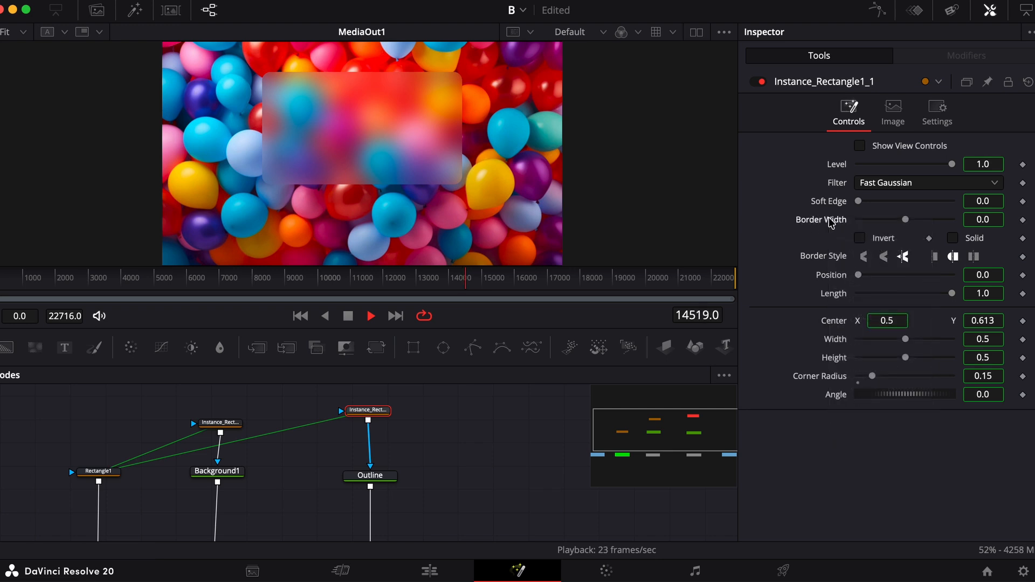
left_click_drag(908, 224, 929, 199)
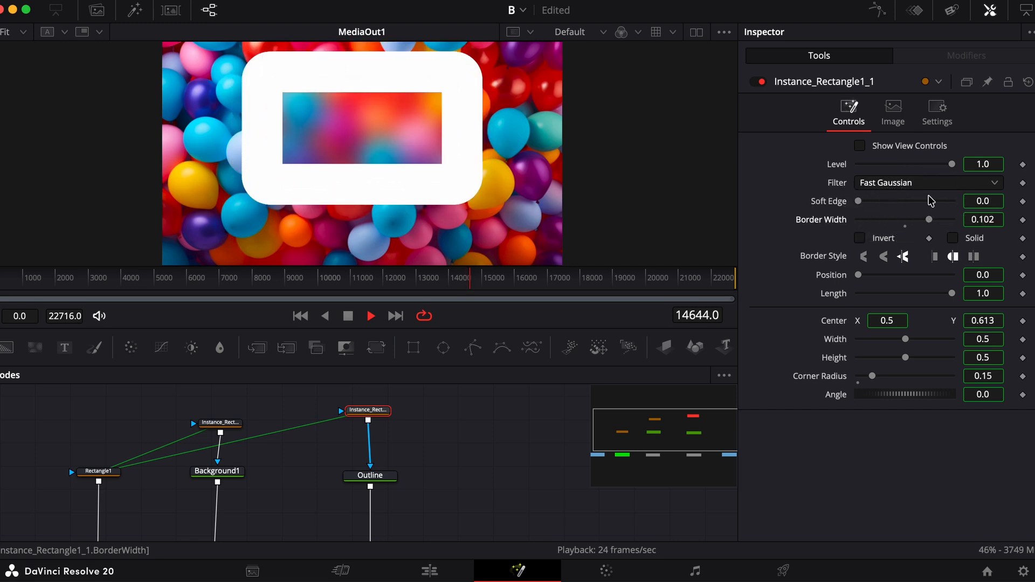
double_click(833, 220)
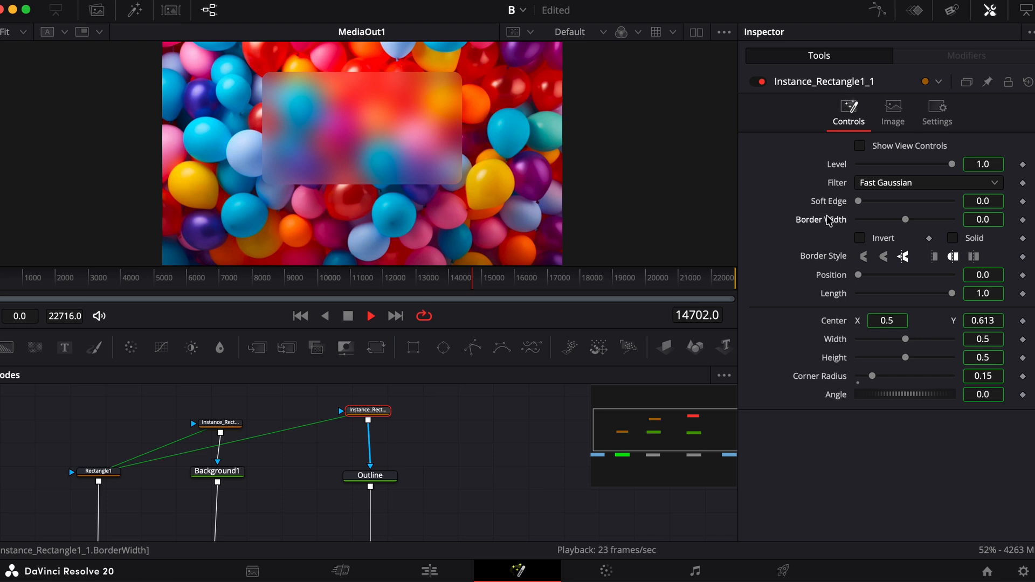
- Deinstance the Border Width of the Outline's rectangle mask and fine-tune it to 0.001 for a thin outline
right_click(830, 222)
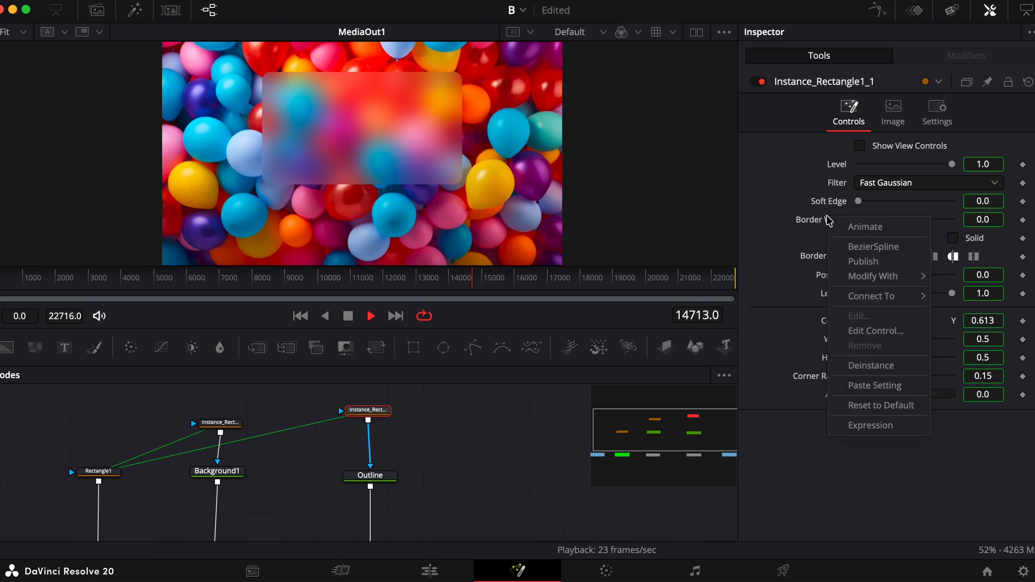
left_click(885, 370)
left_click_drag(916, 219, 909, 221)
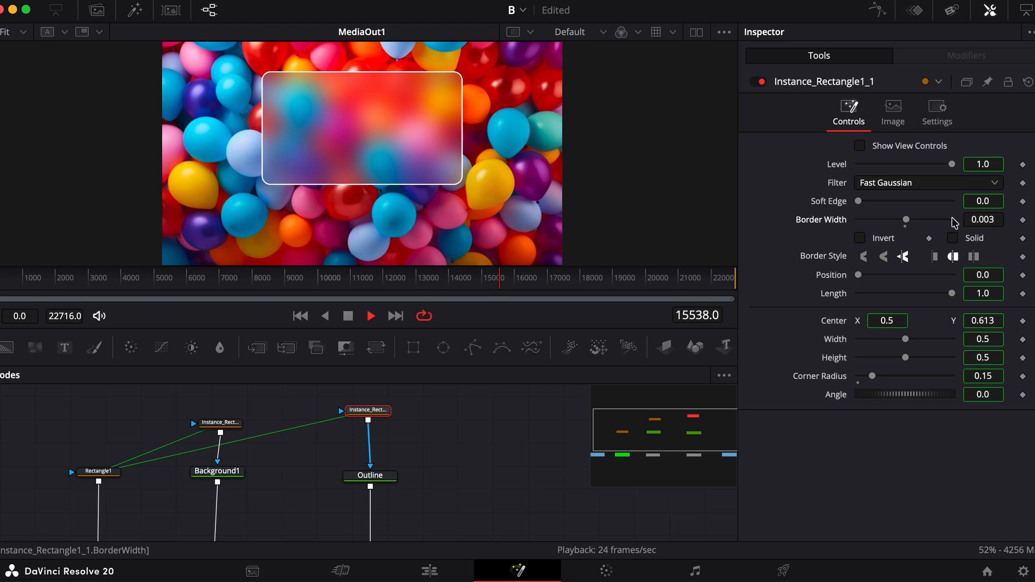
left_click_drag(986, 219, 965, 222)
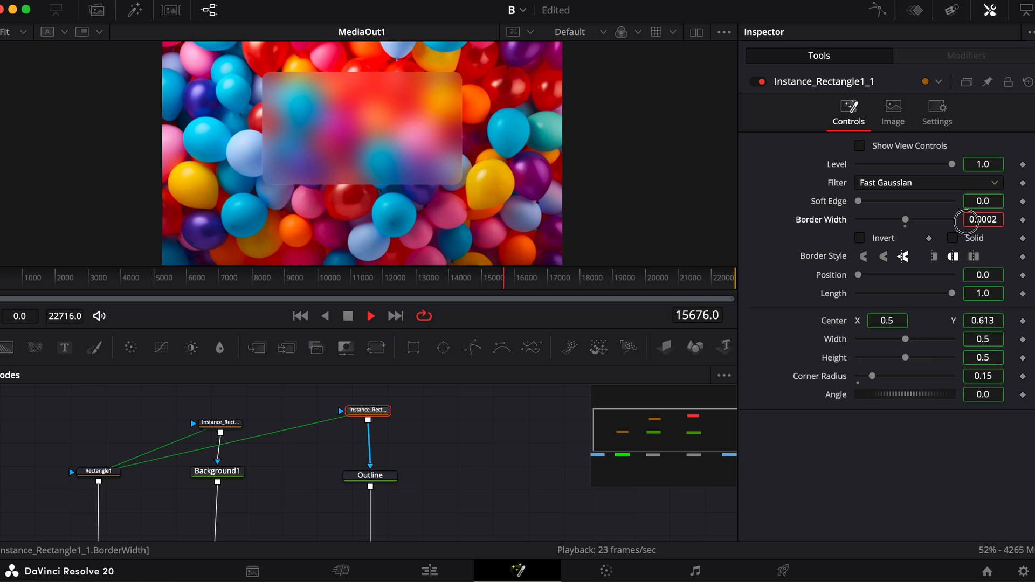
left_click_drag(966, 220, 971, 220)
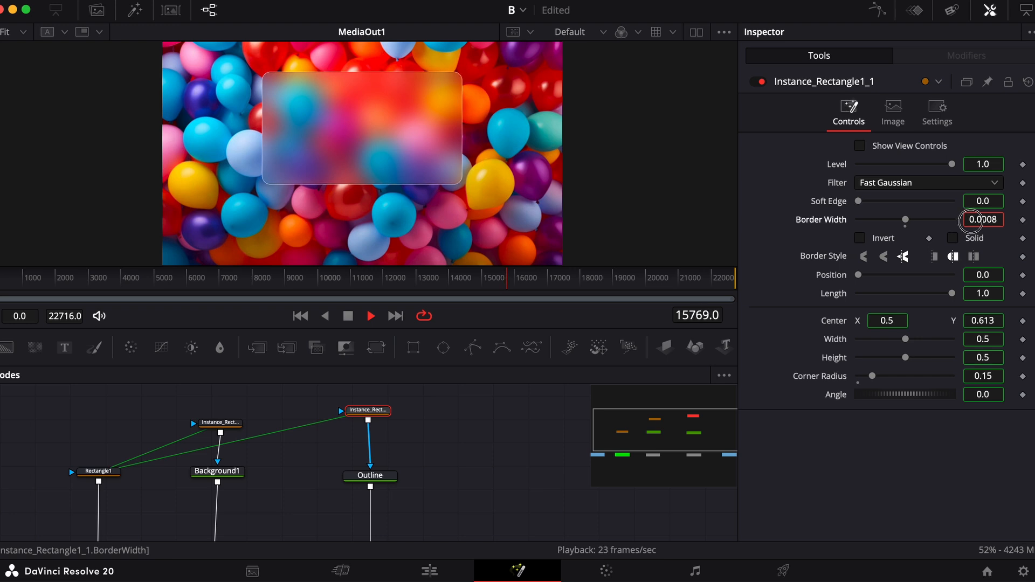
left_click_drag(971, 220, 969, 220)
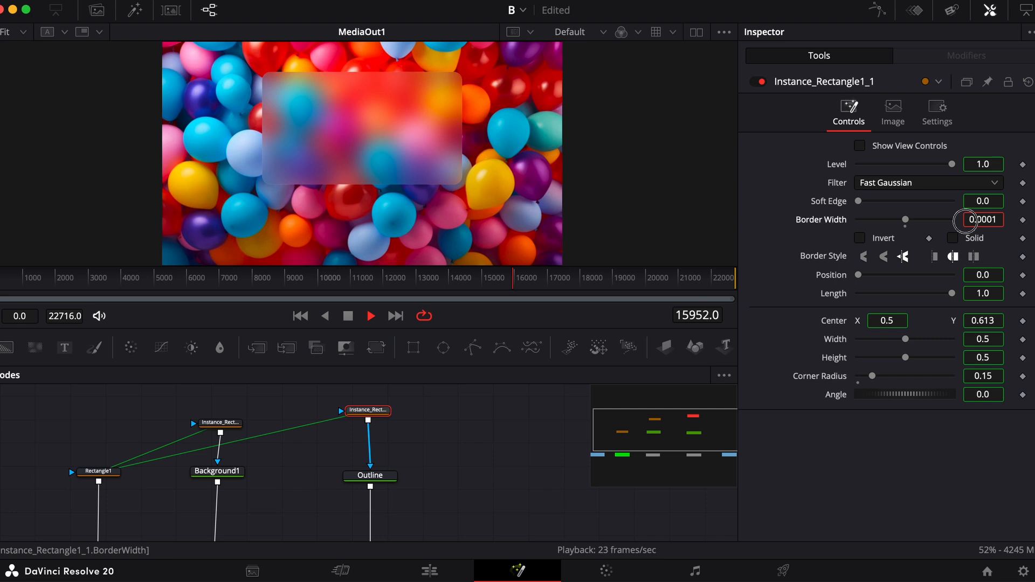
left_click_drag(965, 220, 1017, 207)
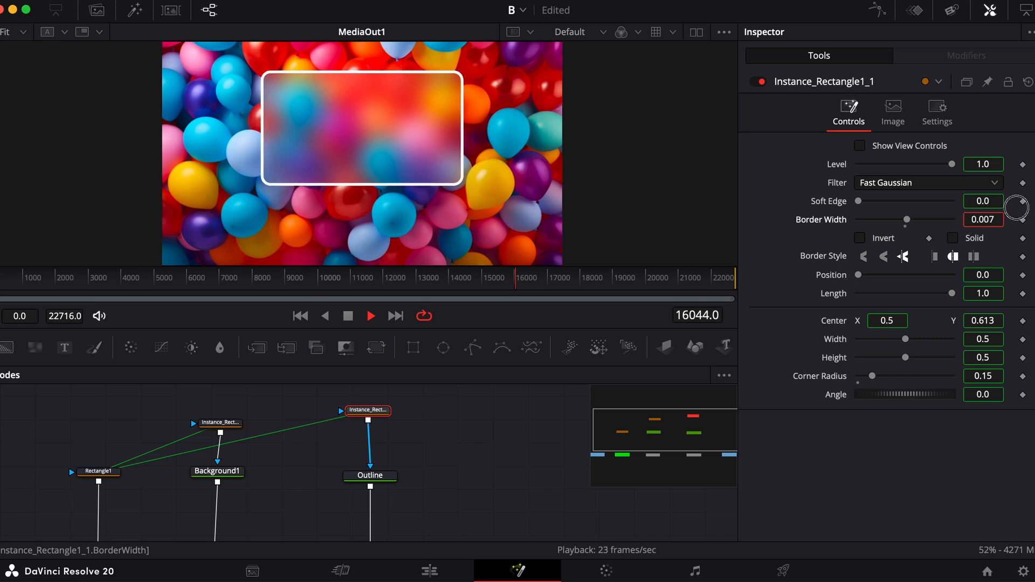
left_click_drag(1017, 207, 990, 225)
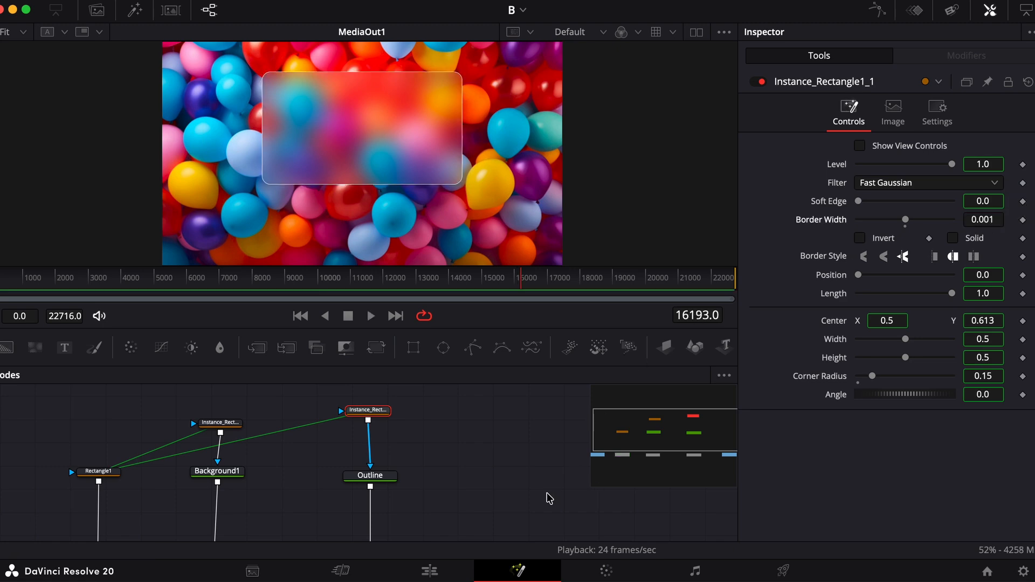
- Check the outlined panel on the Edit page and return to the Fusion page
left_click(430, 571)
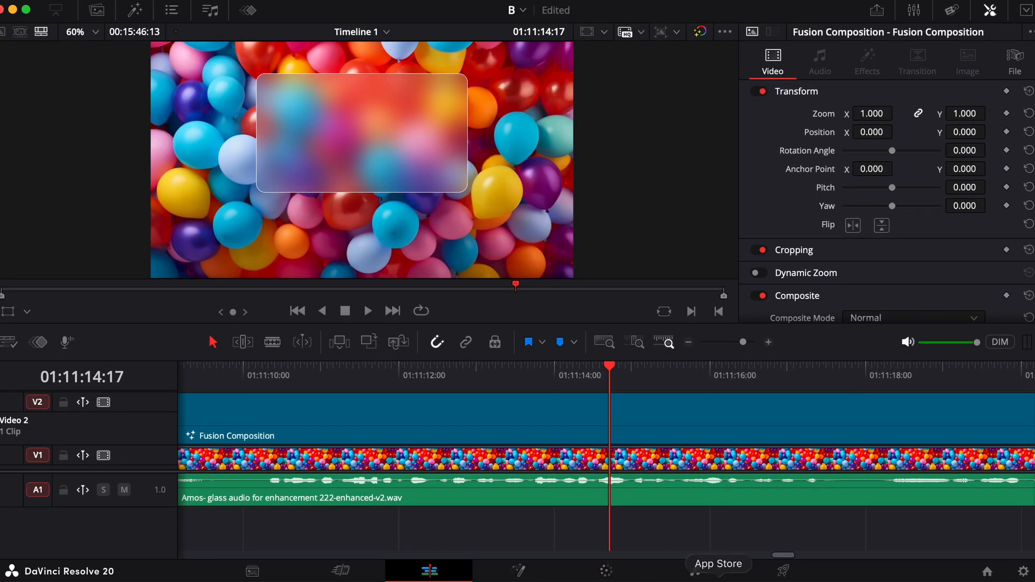
left_click(519, 571)
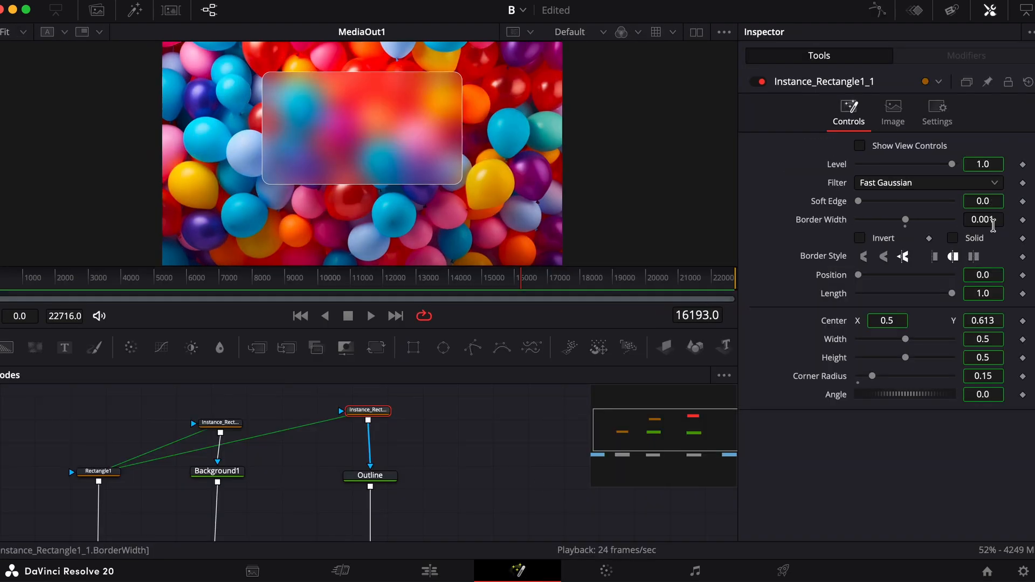
- Lower Merge2's Blend to about 0.4 to soften the outline
scroll(410, 501, "down", 2)
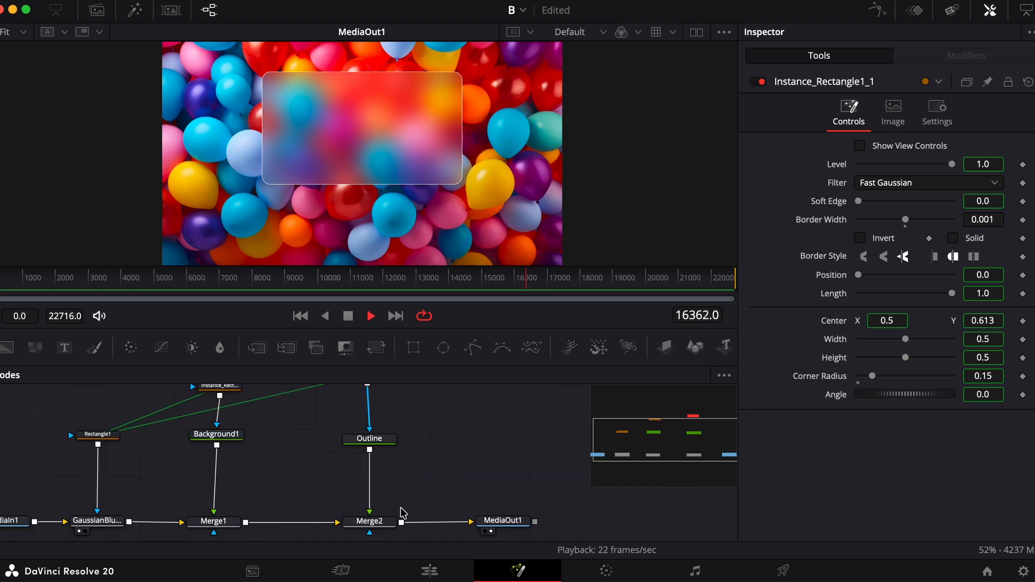
left_click(372, 523)
scroll(374, 524, "down", 1)
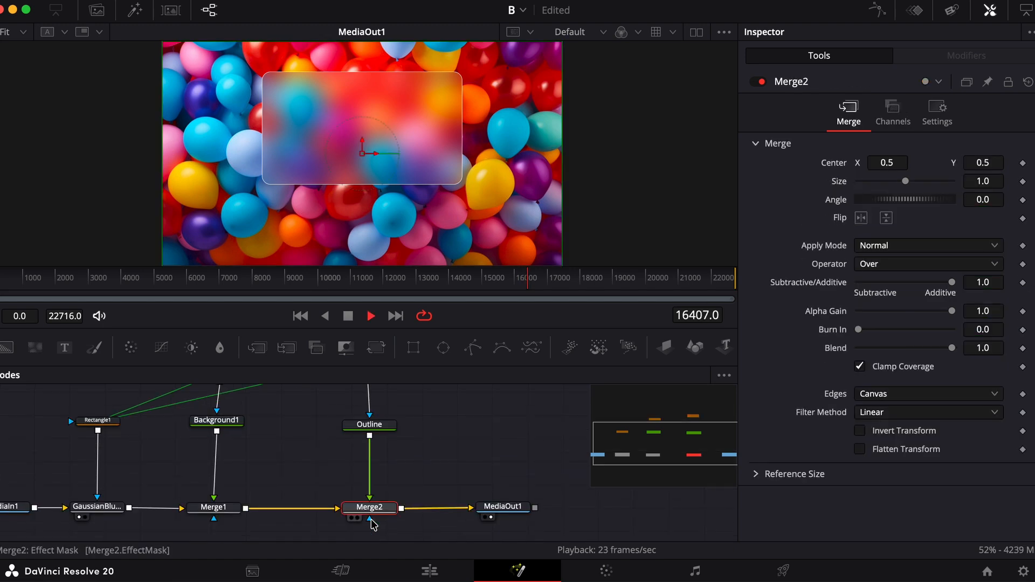
left_click(953, 349)
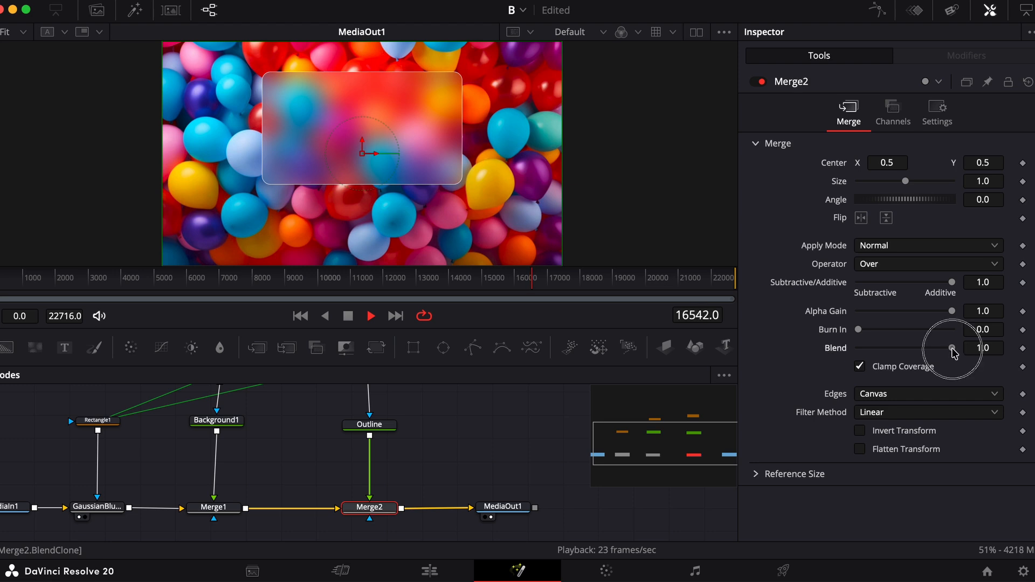
left_click_drag(954, 353, 901, 360)
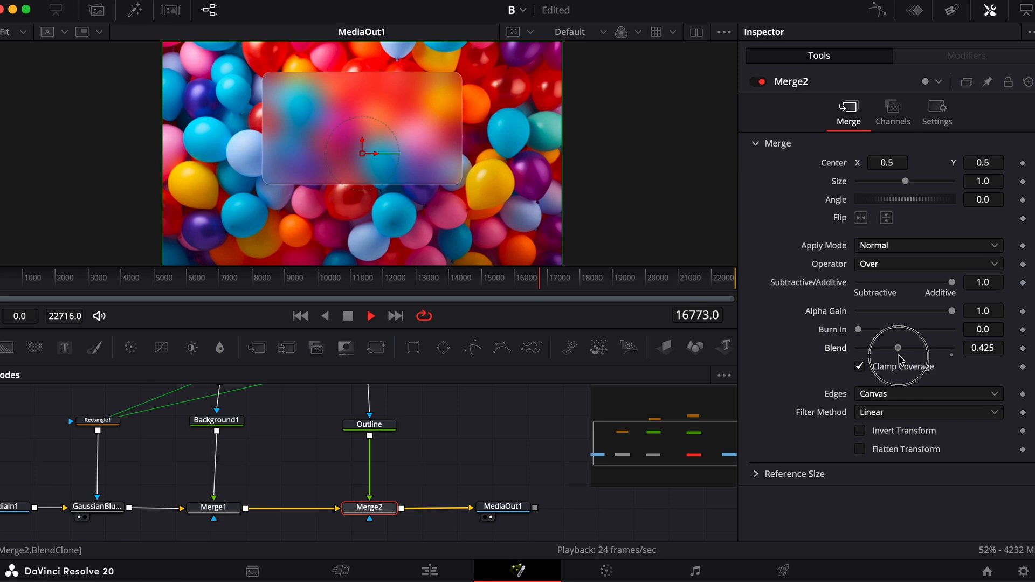
left_click_drag(899, 356, 896, 361)
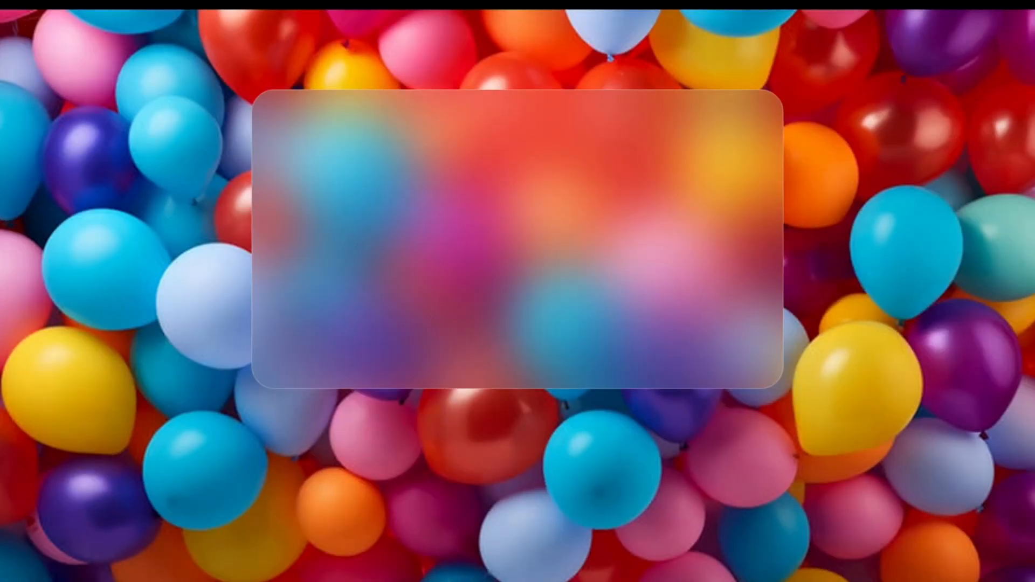
- End the full-screen preview of the glass panel and switch back to the Fusion page's node graph
key("space")
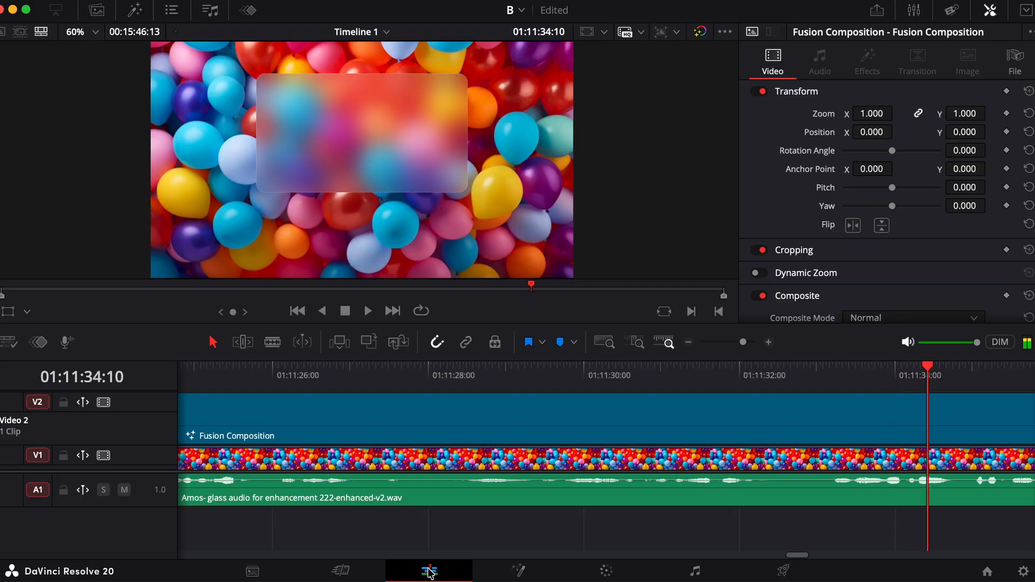
left_click(520, 572)
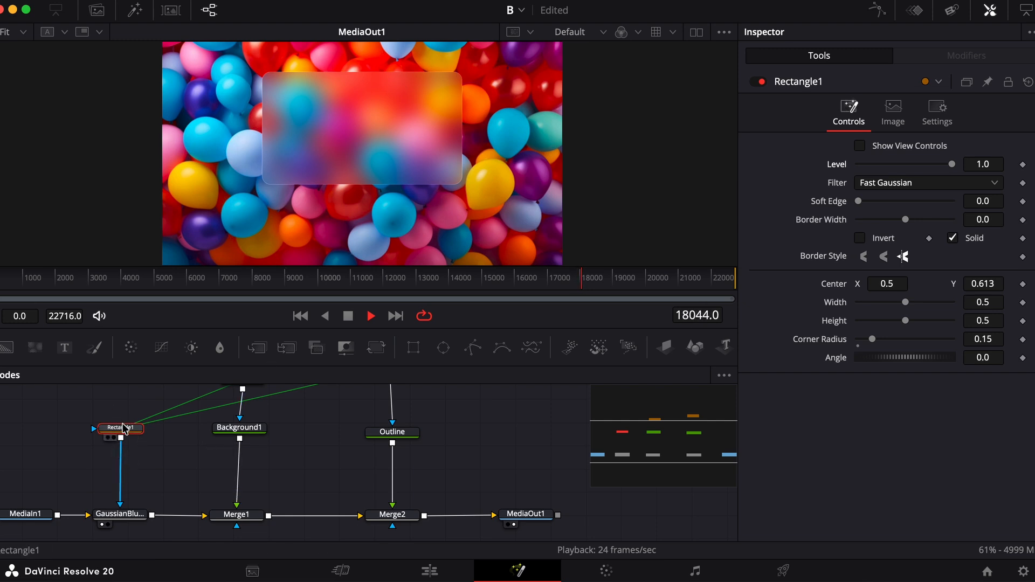
scroll(124, 428, "up", 3)
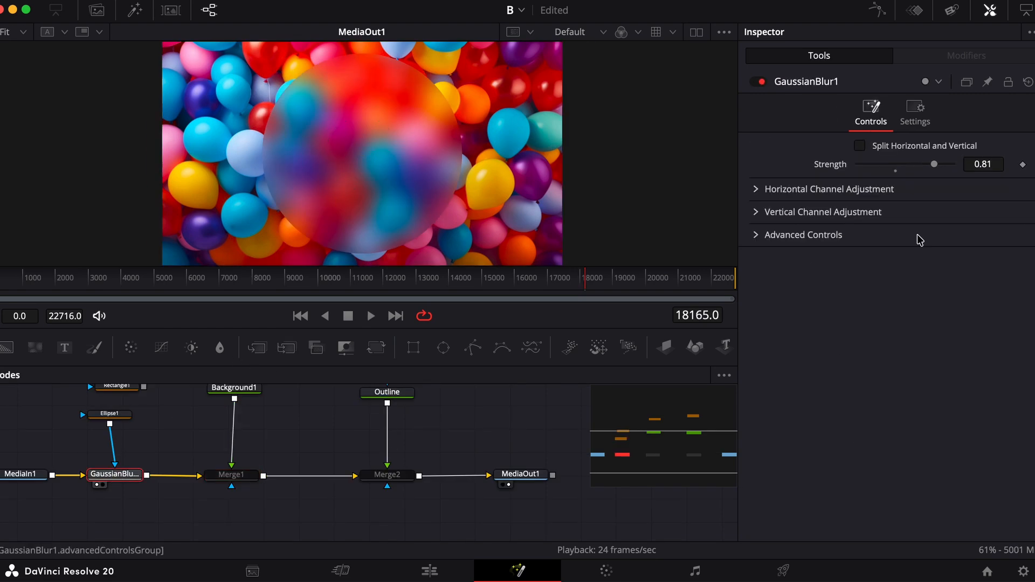
- Try GaussianBlur1's Strength at 1.0, and set it to 0.8
left_click_drag(935, 164, 971, 160)
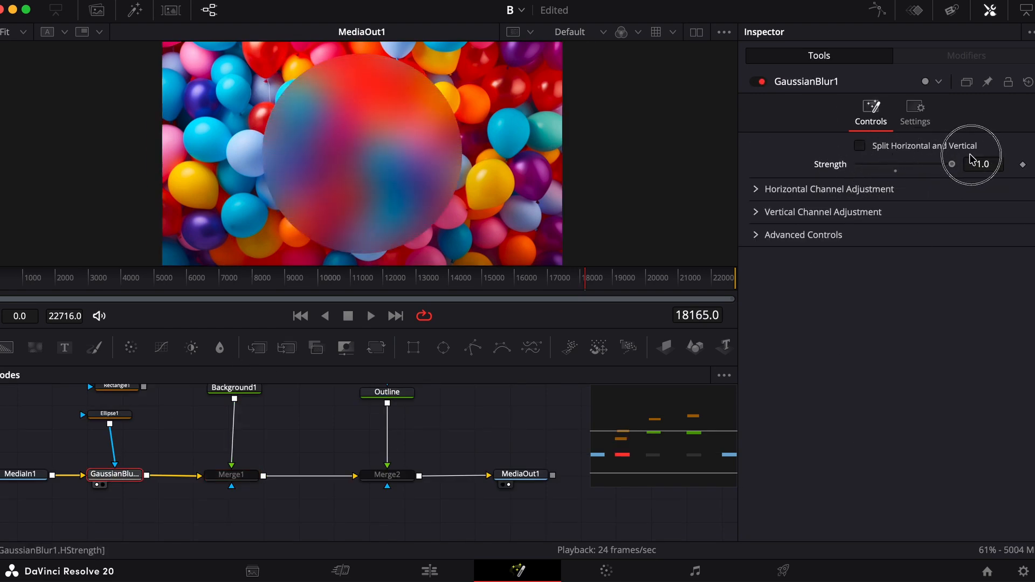
double_click(989, 162)
key("BackSpace")
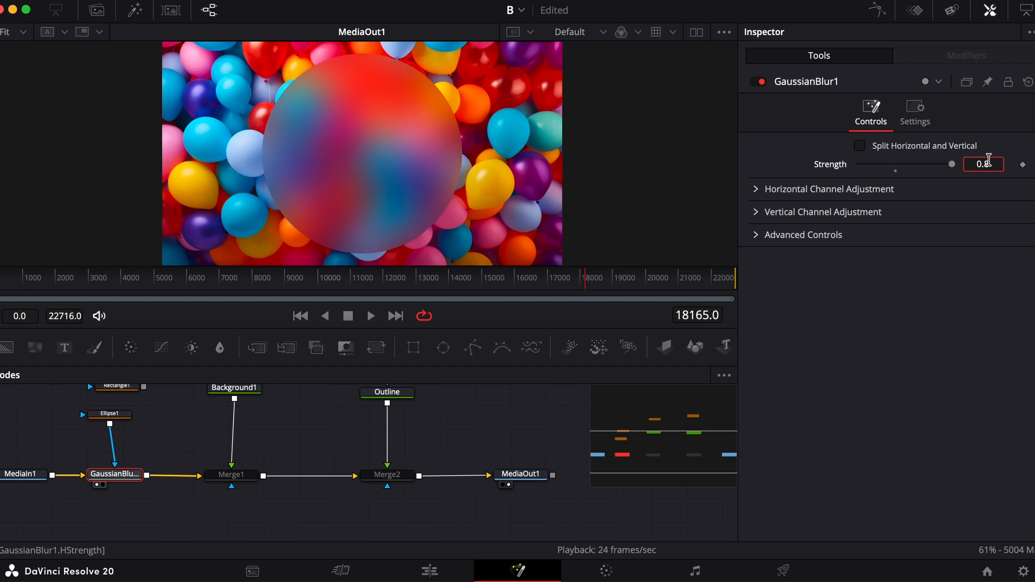
type("0.8")
key("Return")
- Disable and re-enable Merge1 to compare the glass panel with and without the white overlay
left_click(231, 475)
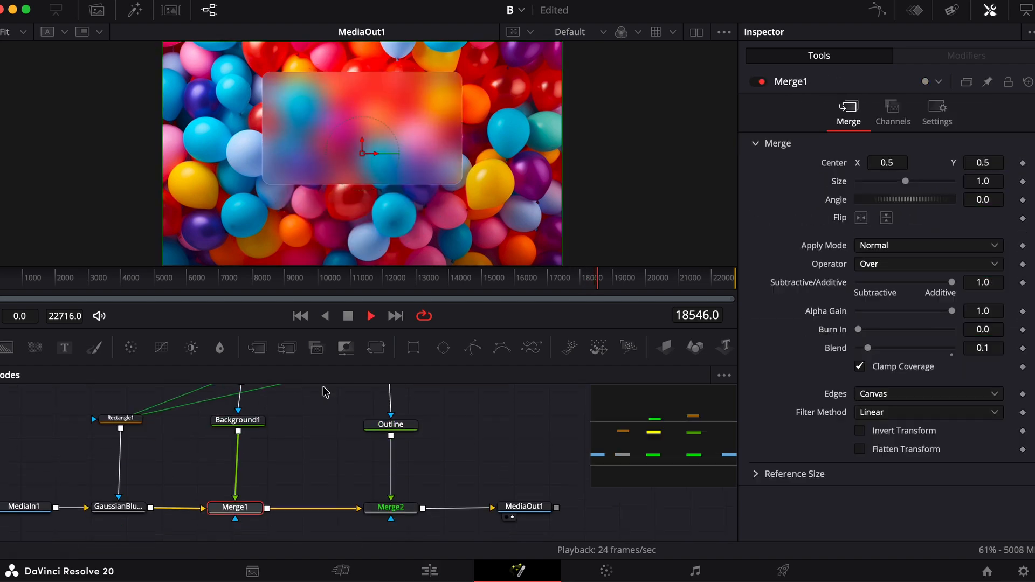
left_click(761, 81)
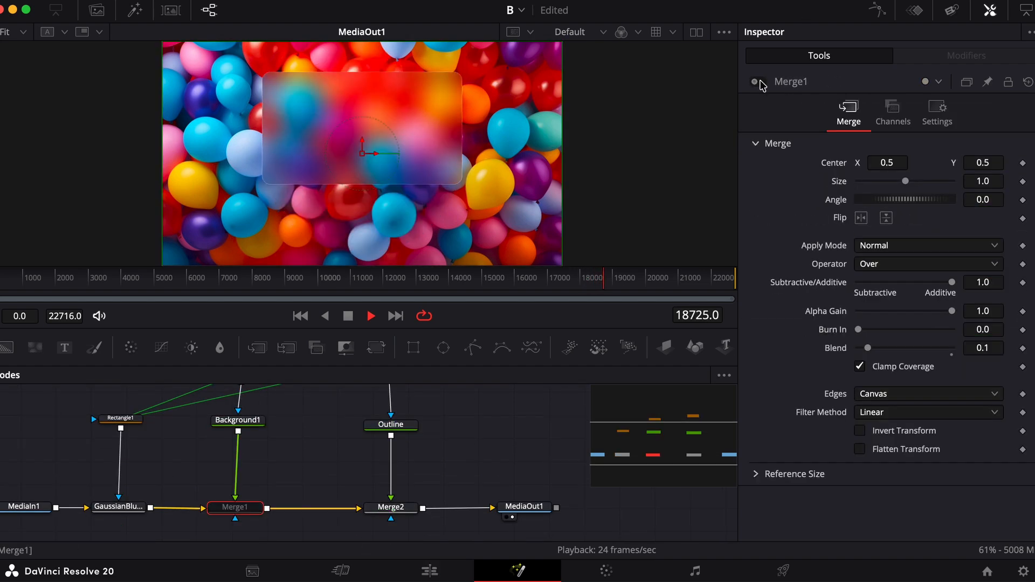
left_click(760, 82)
scroll(388, 426, "up", 1)
scroll(367, 448, "down", 1)
- Switch Merge2 off and on repeatedly to compare the panel with and without its thin outline, leaving it enabled
left_click(377, 507)
left_click(762, 82)
left_click(762, 82)
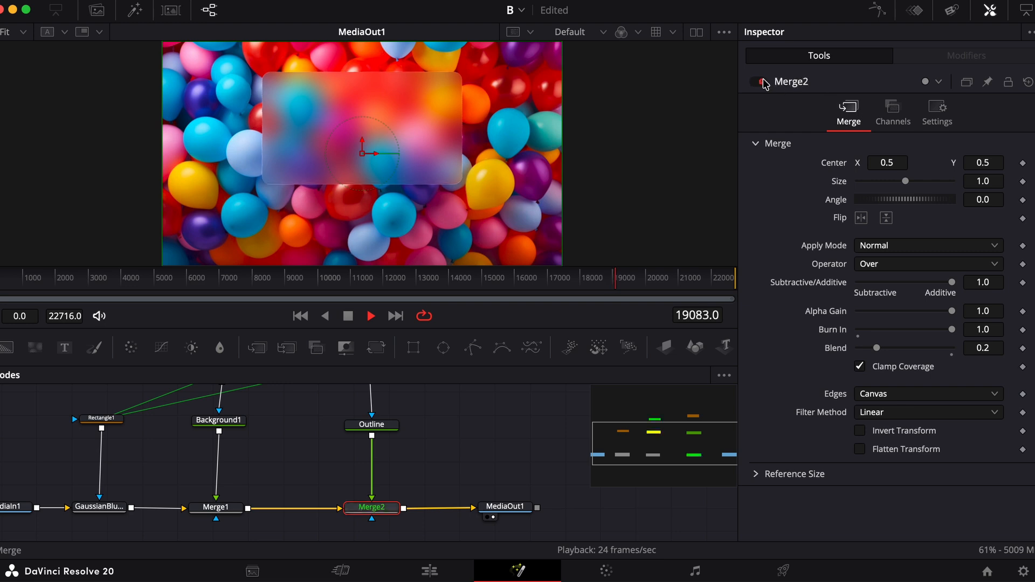
left_click(762, 81)
left_click(762, 82)
left_click(215, 507)
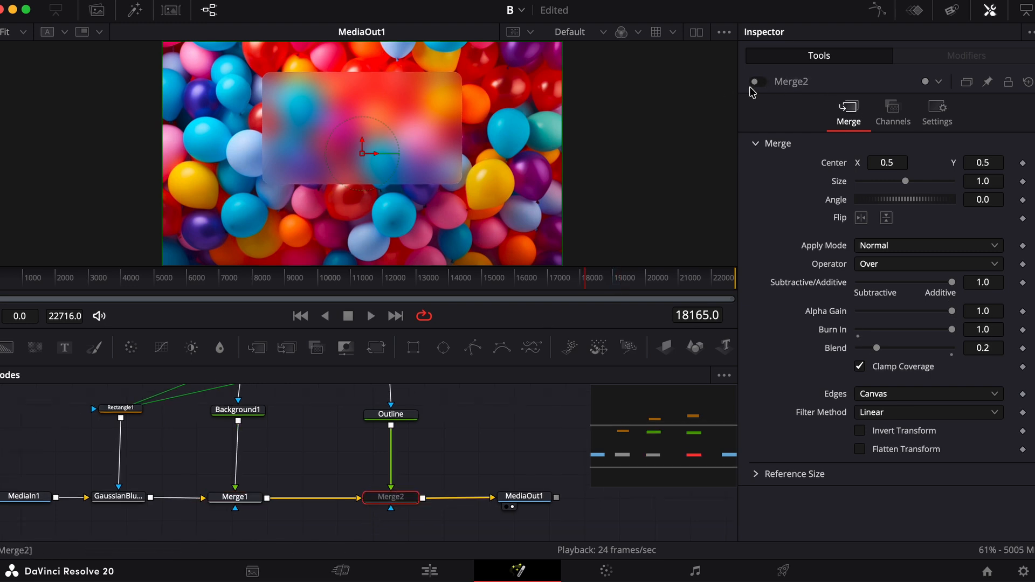
left_click(757, 82)
left_click(760, 82)
left_click(761, 83)
key("space")
scroll(432, 402, "up", 2)
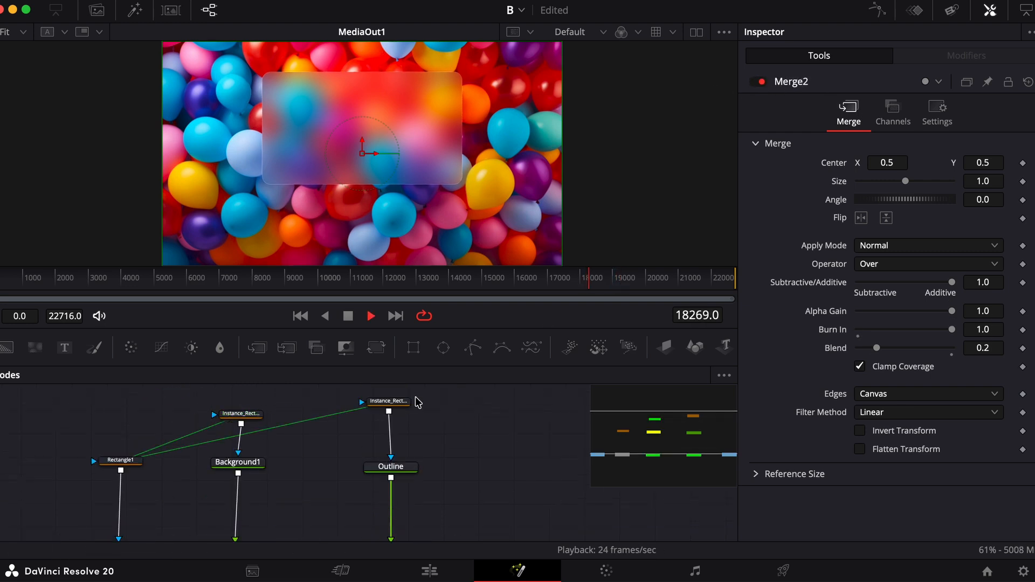